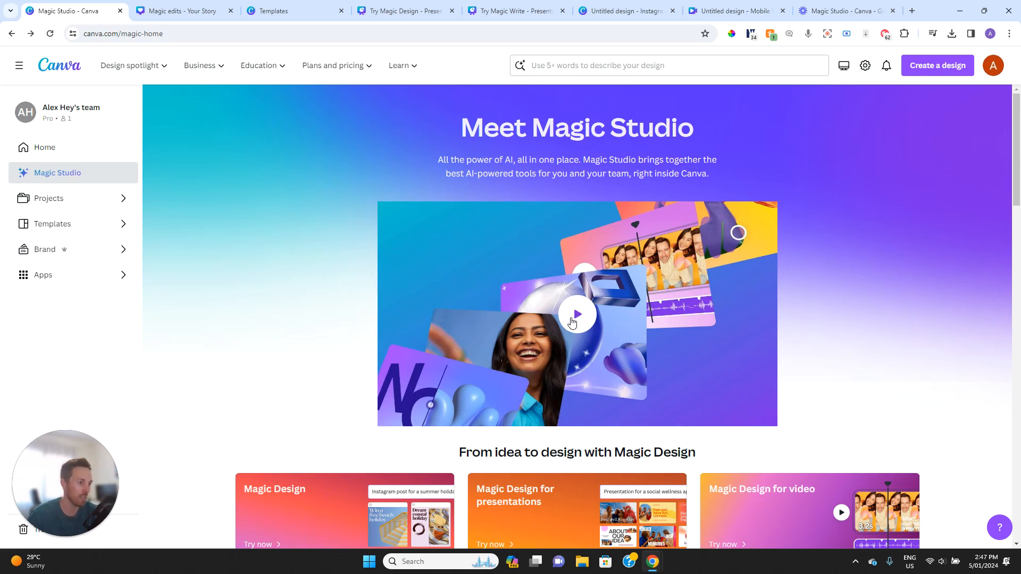
On the Magic Studio page, open the Magic Design introduction, view its brand style demo, and close it
scroll(573, 323, "down", 1)
scroll(571, 321, "up", 1)
scroll(572, 324, "down", 1)
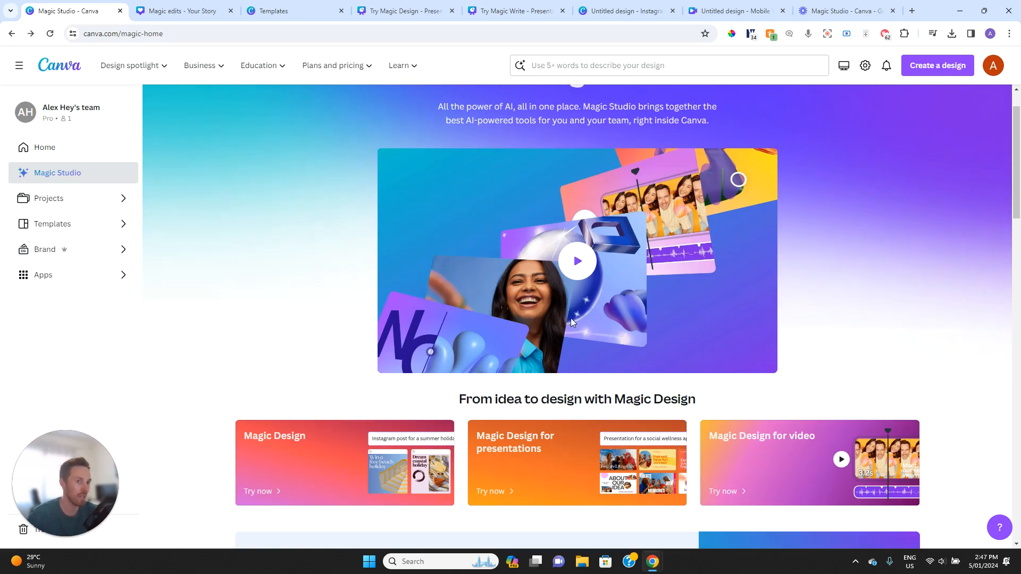
scroll(571, 322, "down", 3)
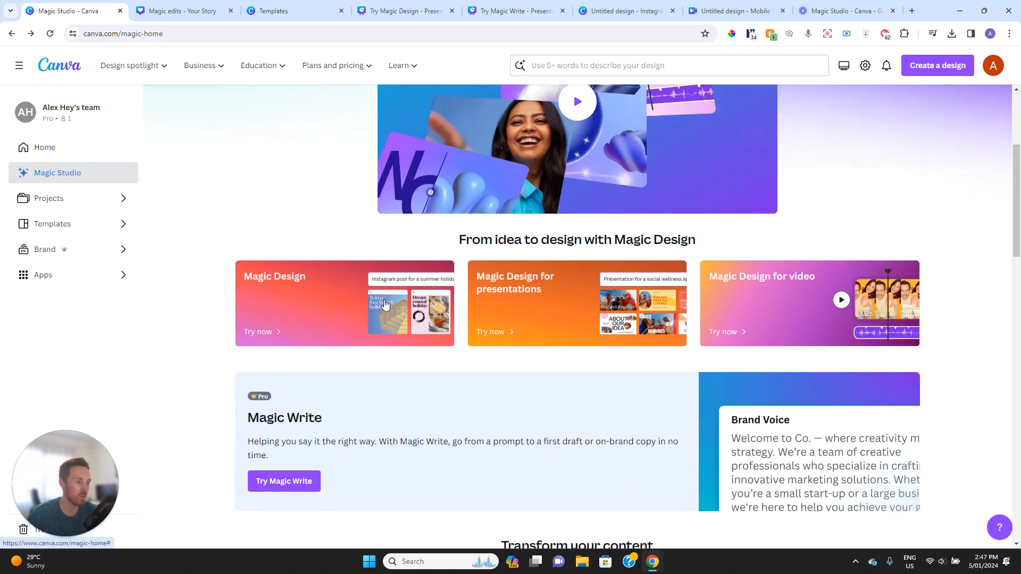
left_click(324, 305)
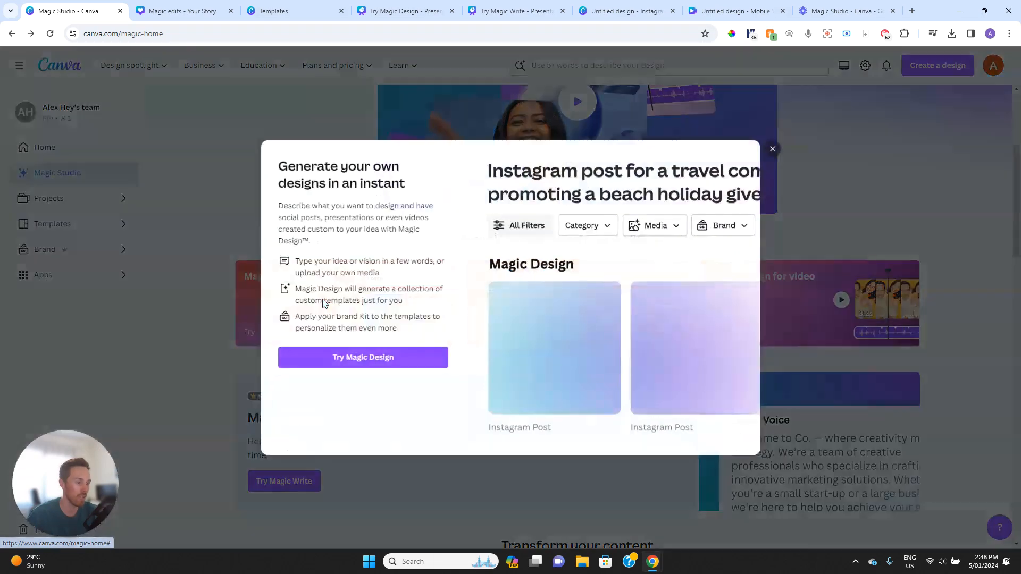
left_click(730, 230)
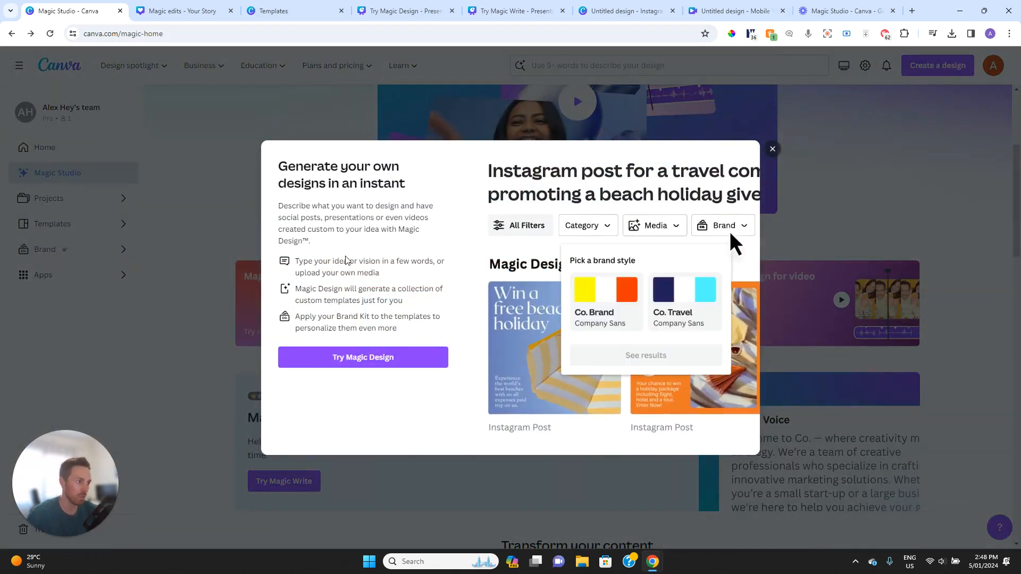
left_click(703, 307)
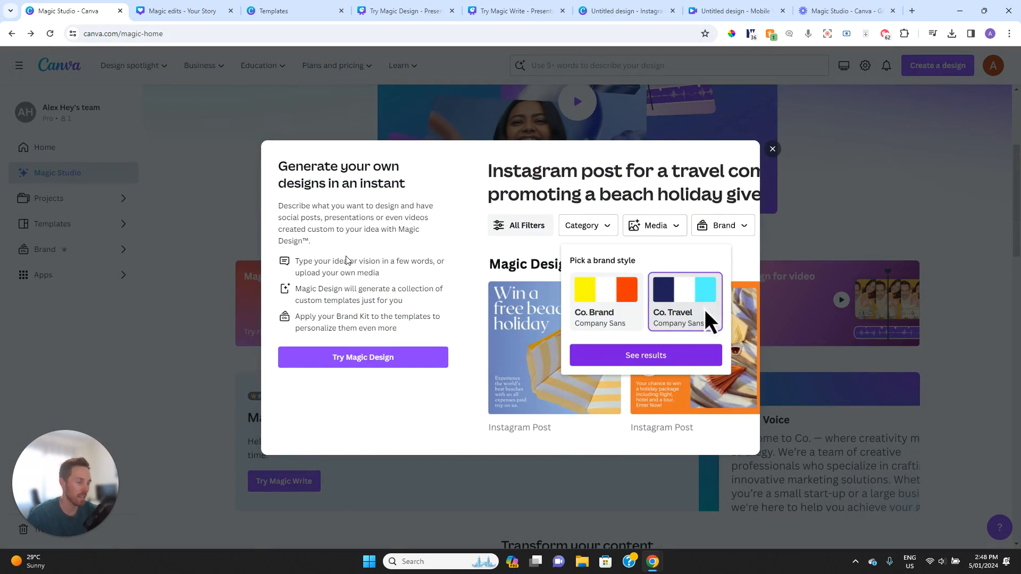
left_click(688, 352)
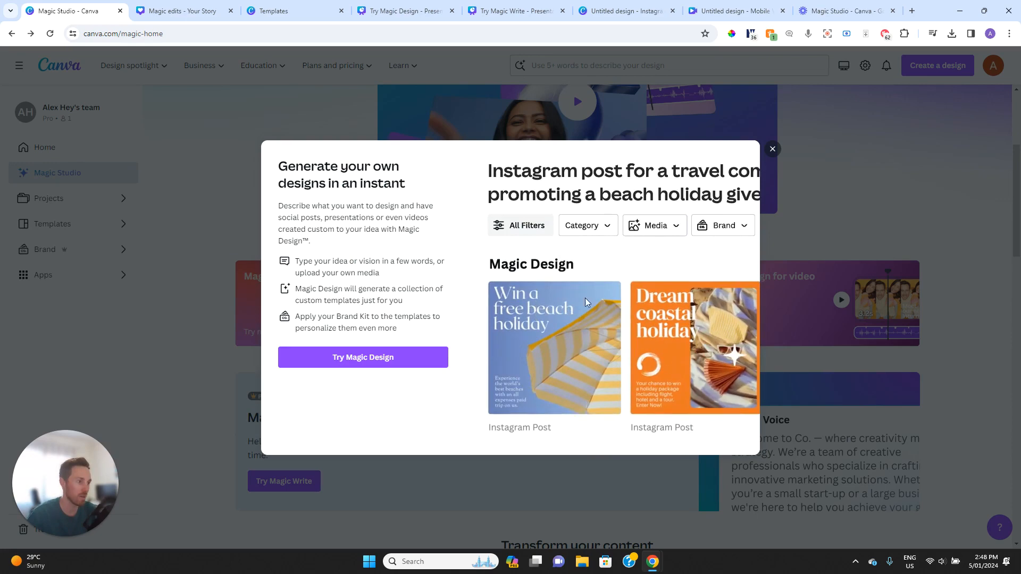
left_click(737, 233)
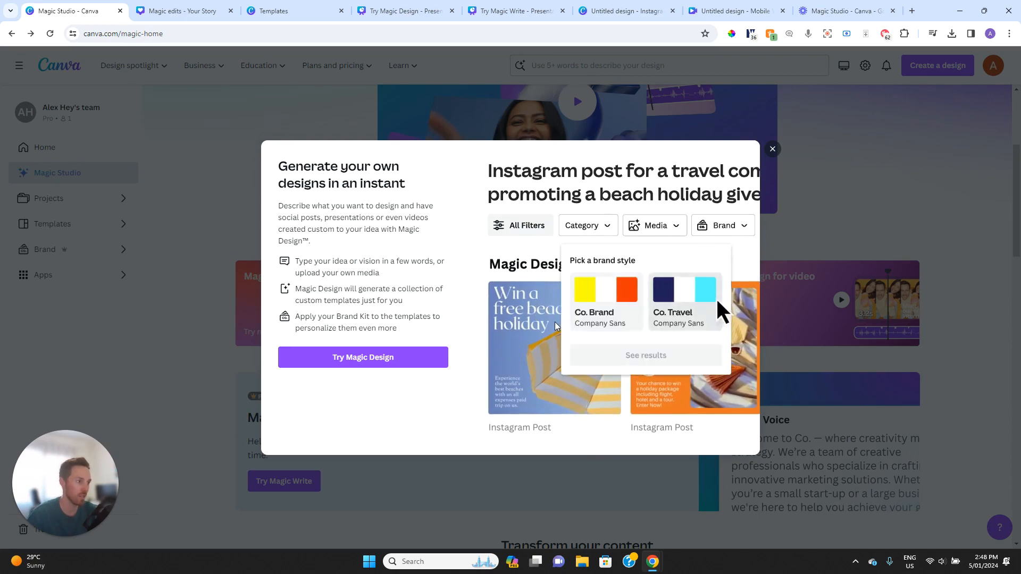
left_click(705, 317)
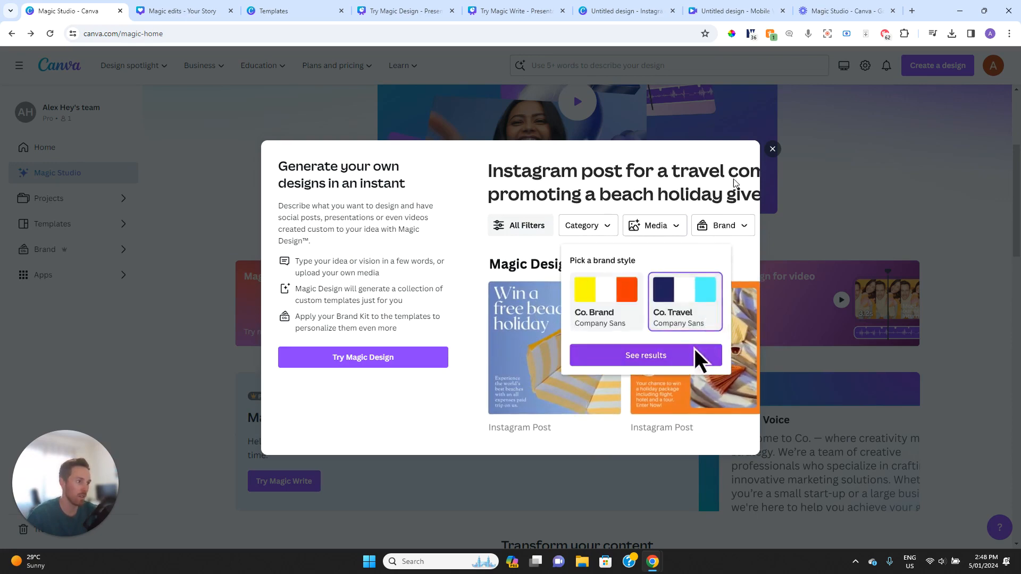
left_click(772, 149)
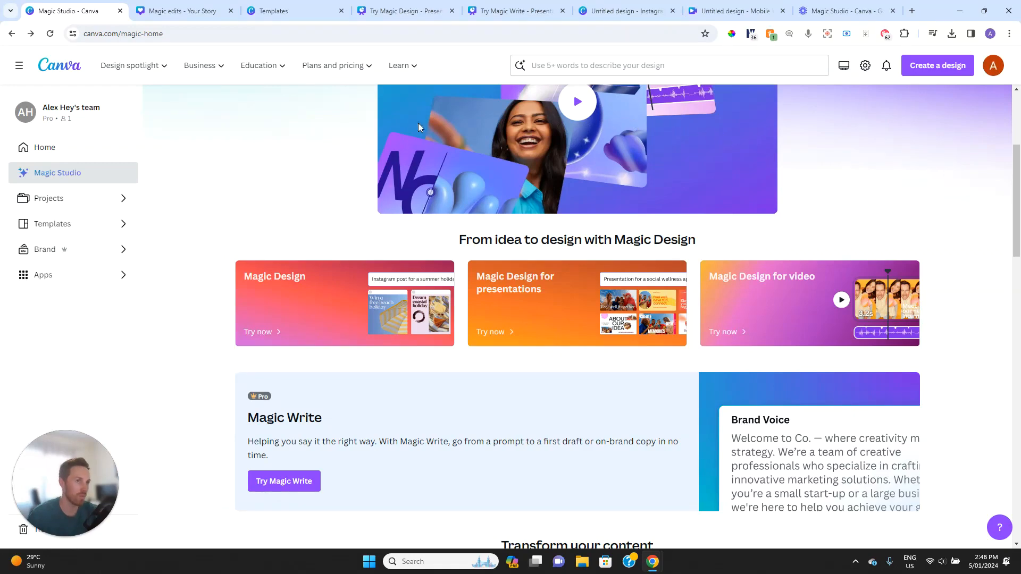
Switch to the template results for "poster of an instructional designer" and examine the posters generated by Magic Design
left_click(381, 12)
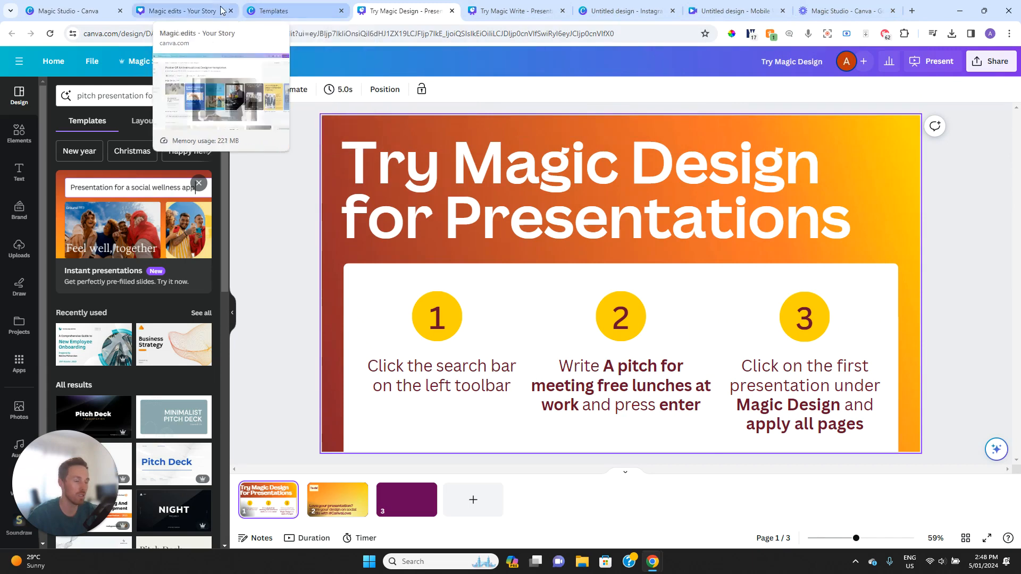
left_click(271, 11)
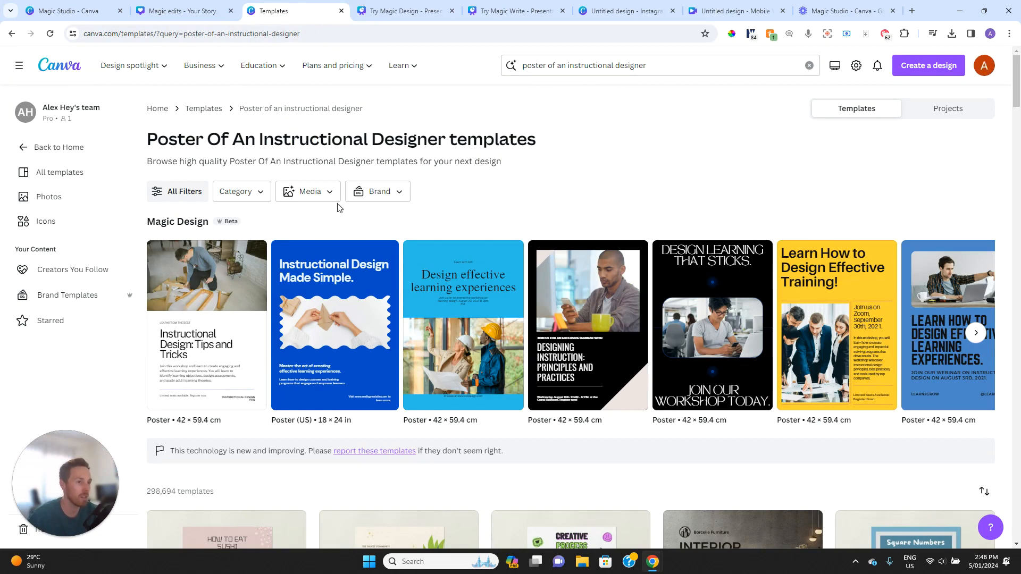
scroll(174, 221, "down", 1)
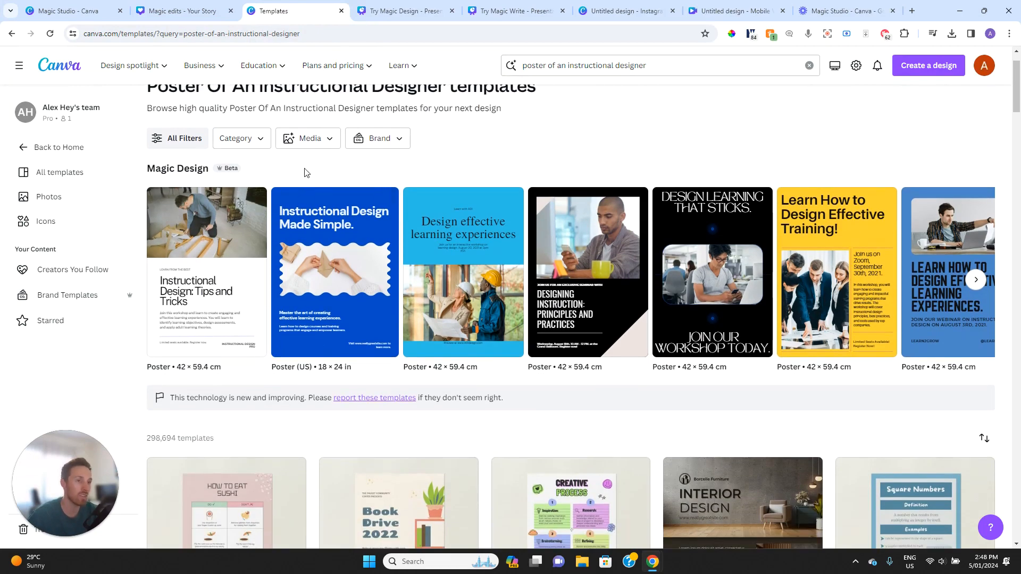
scroll(311, 173, "down", 1)
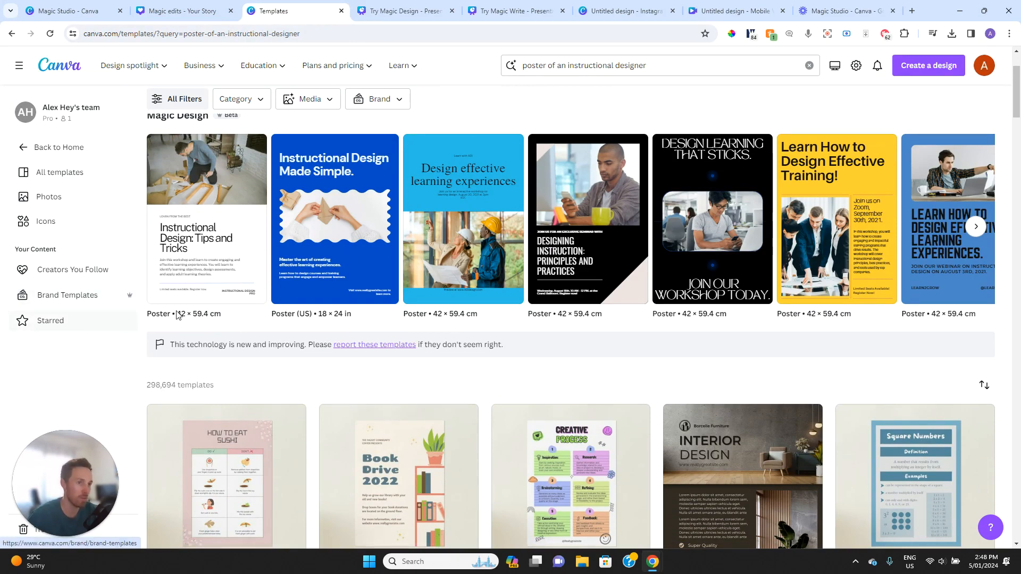
scroll(177, 314, "up", 2)
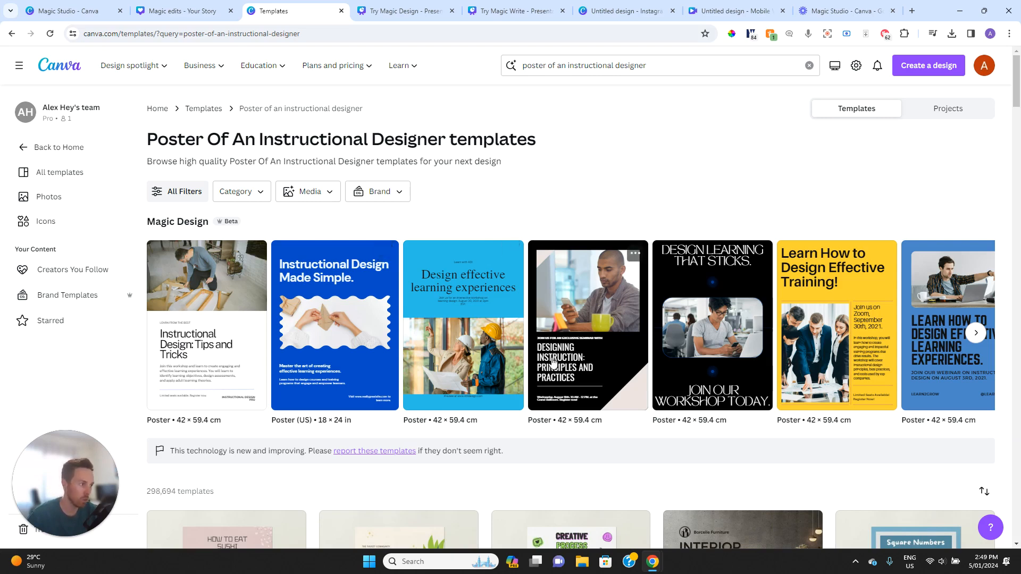
scroll(548, 362, "down", 1)
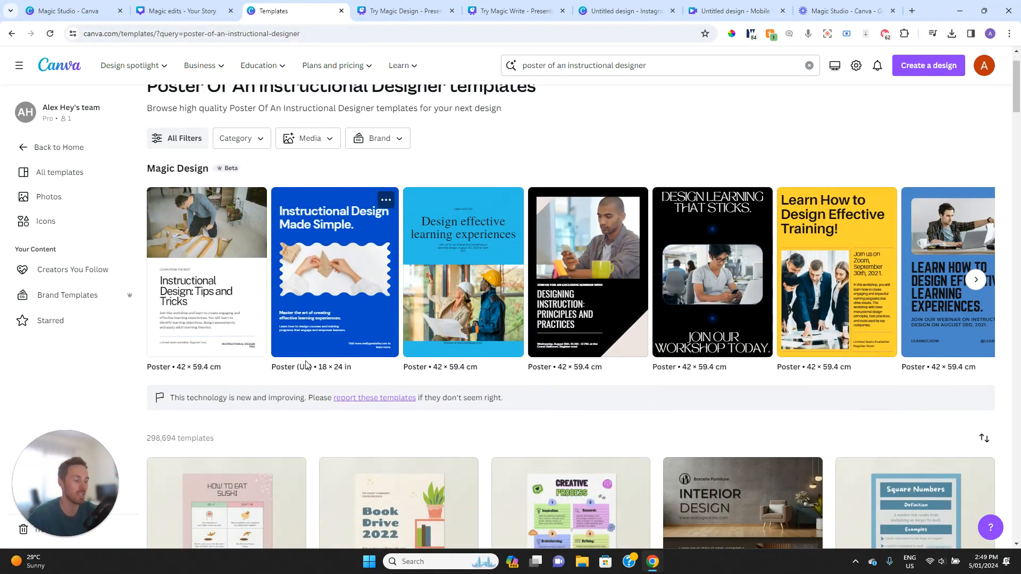
scroll(300, 350, "up", 1)
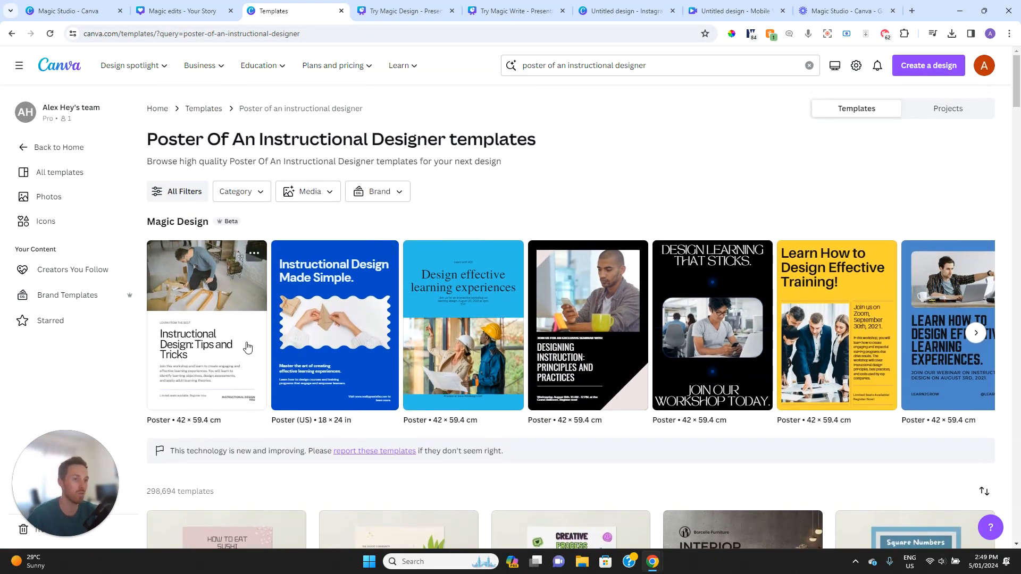
Open the black "Designing Instruction: Principles and Practices" poster template as a new editable design
left_click(567, 378)
left_click(713, 207)
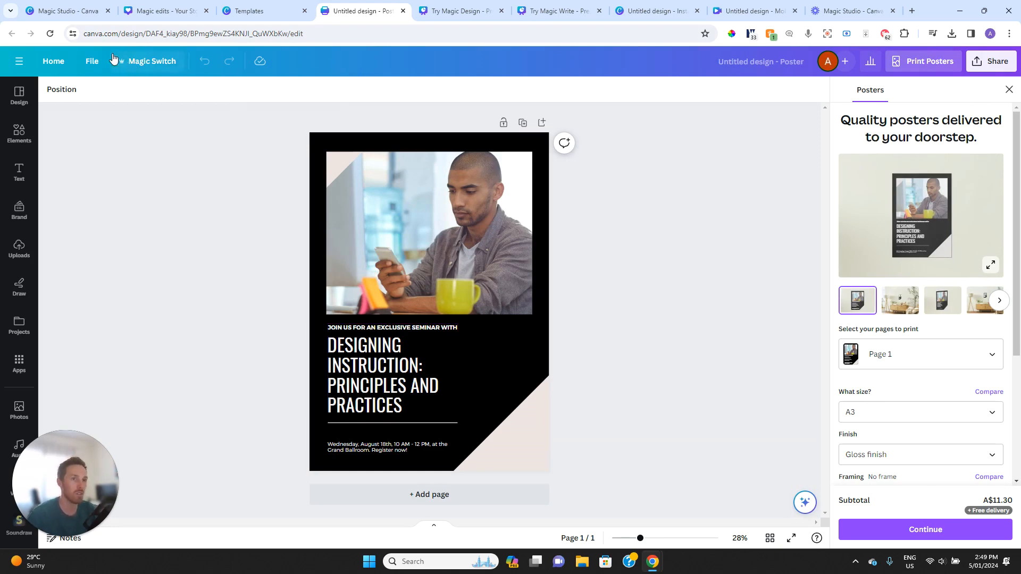
Review the Magic Design options on the Magic Studio page and the Try Magic Design for Presentations instructions
left_click(74, 11)
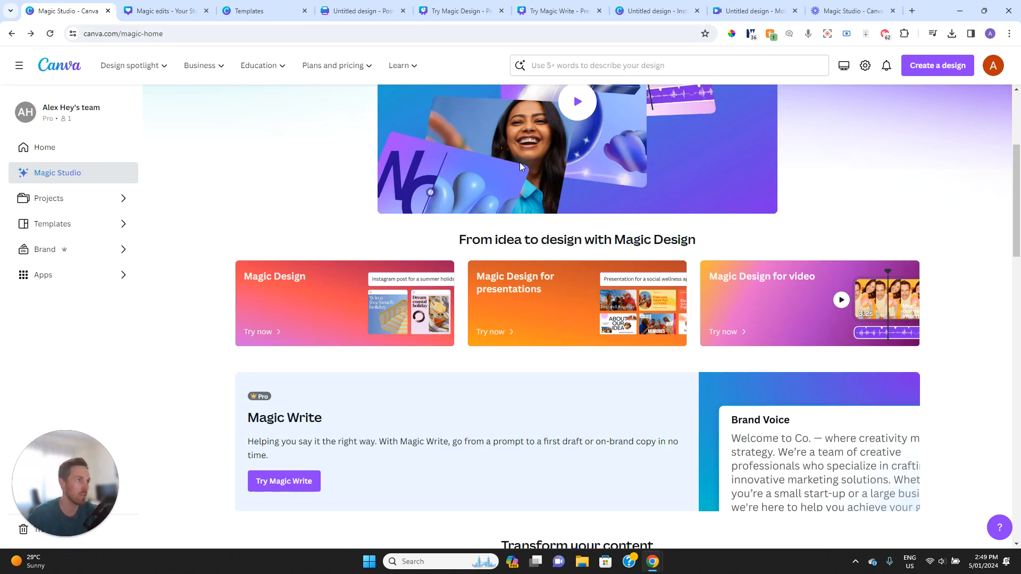
left_click(451, 14)
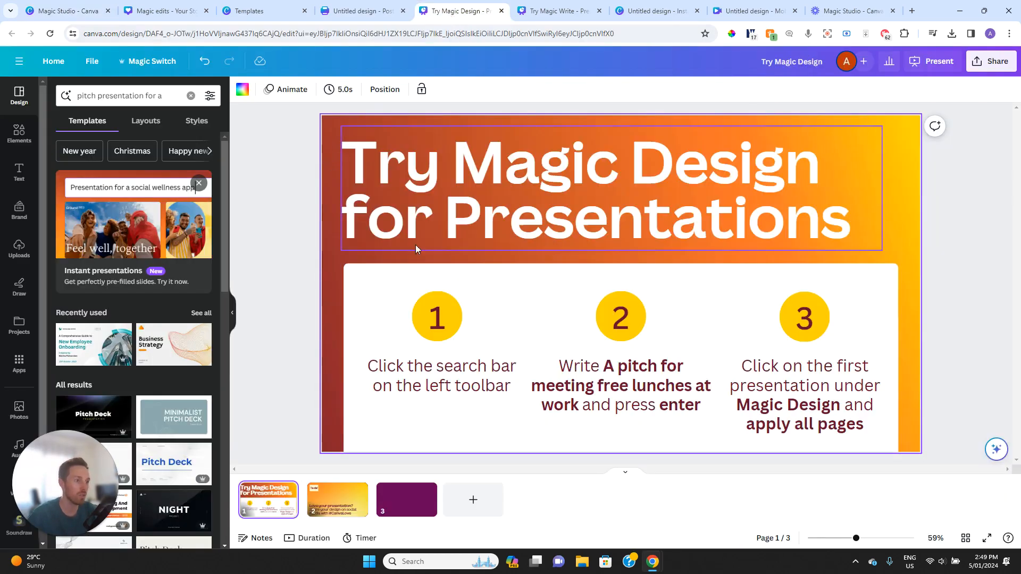
left_click(63, 10)
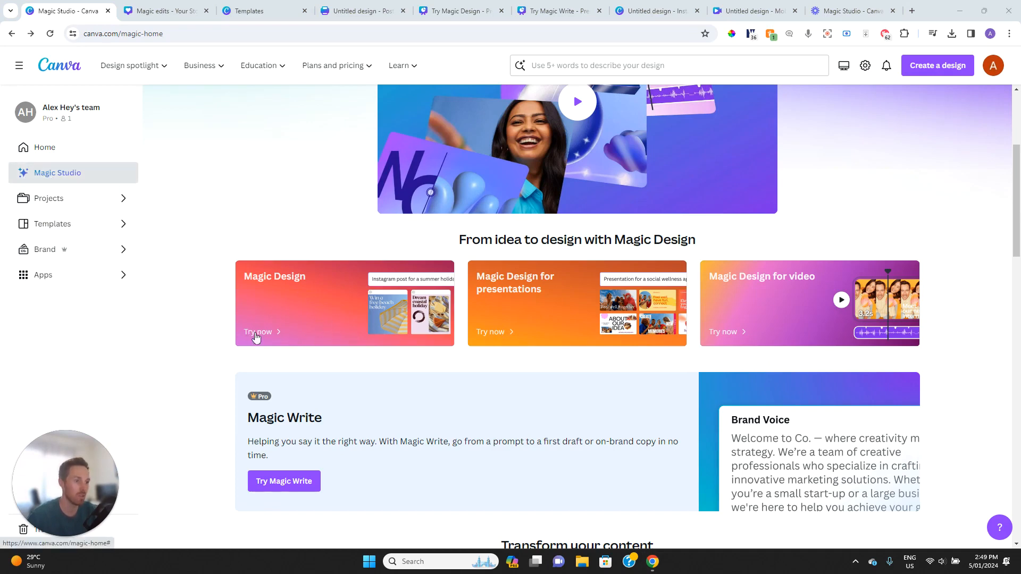
scroll(639, 333, "down", 2)
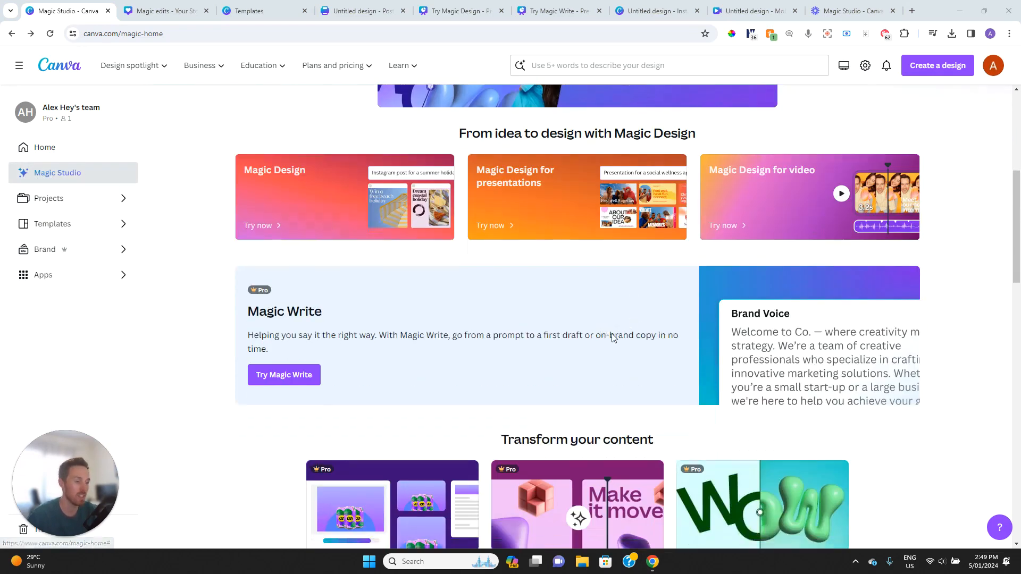
scroll(557, 331, "up", 3)
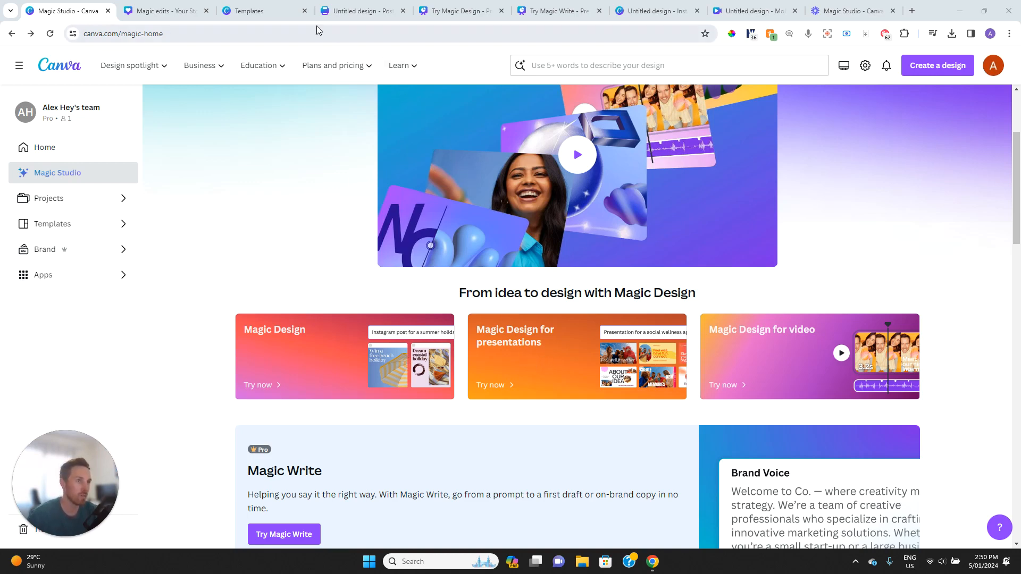
In the Try Magic Design for Presentations deck, search the templates for "pitch presentation for an instructional design course"
left_click(444, 11)
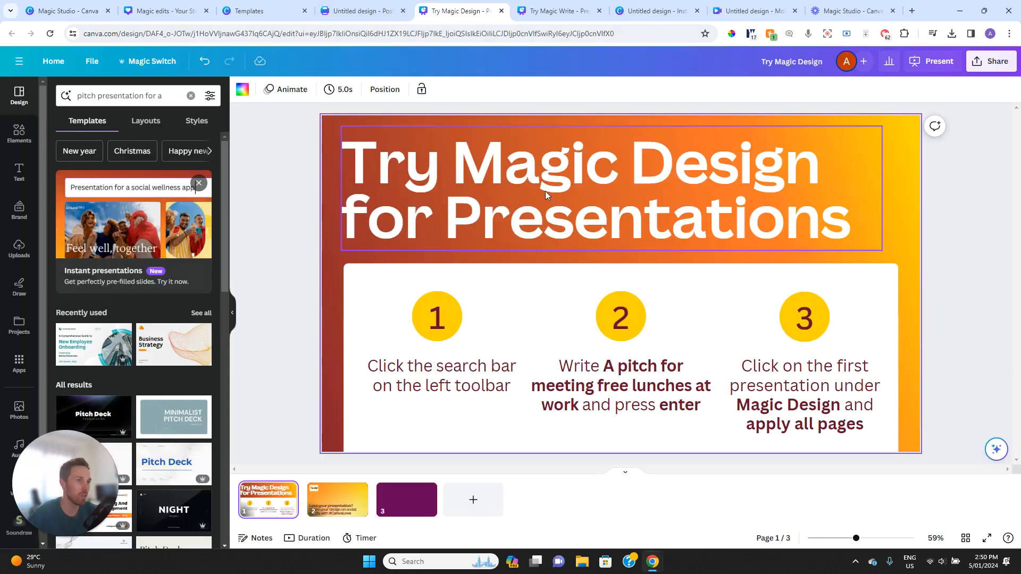
left_click(153, 98)
left_click(169, 96)
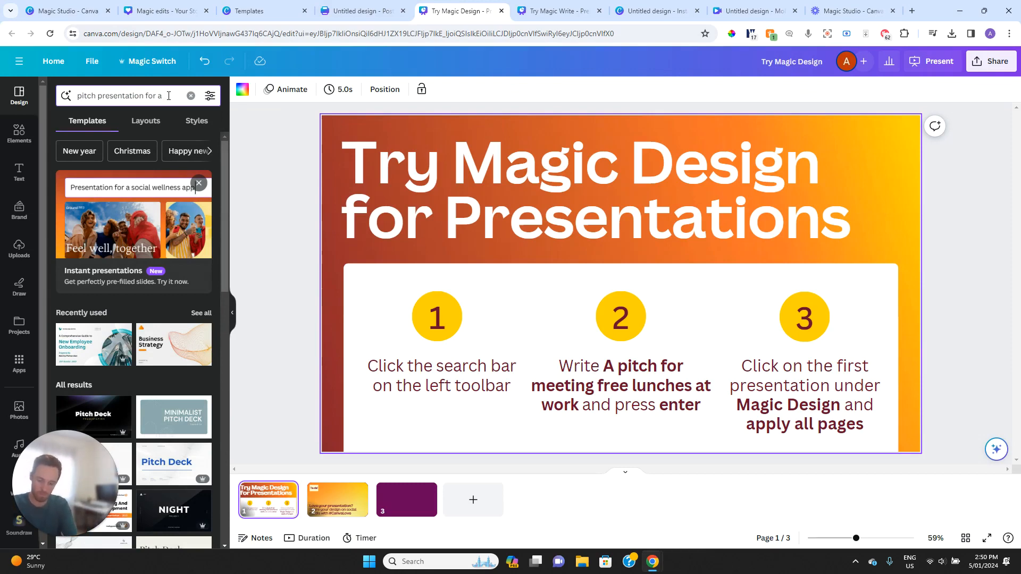
left_click(169, 96)
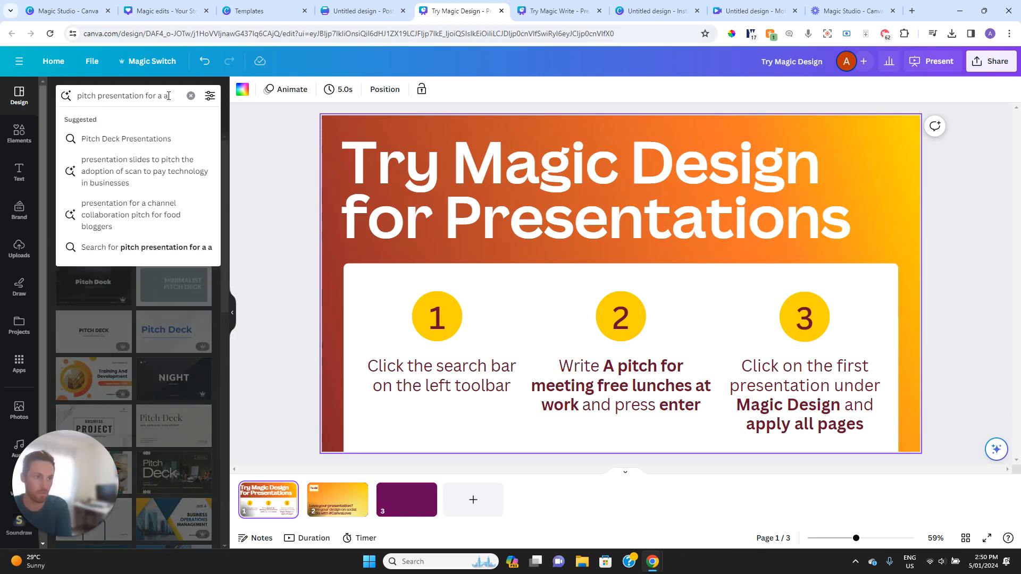
type("str")
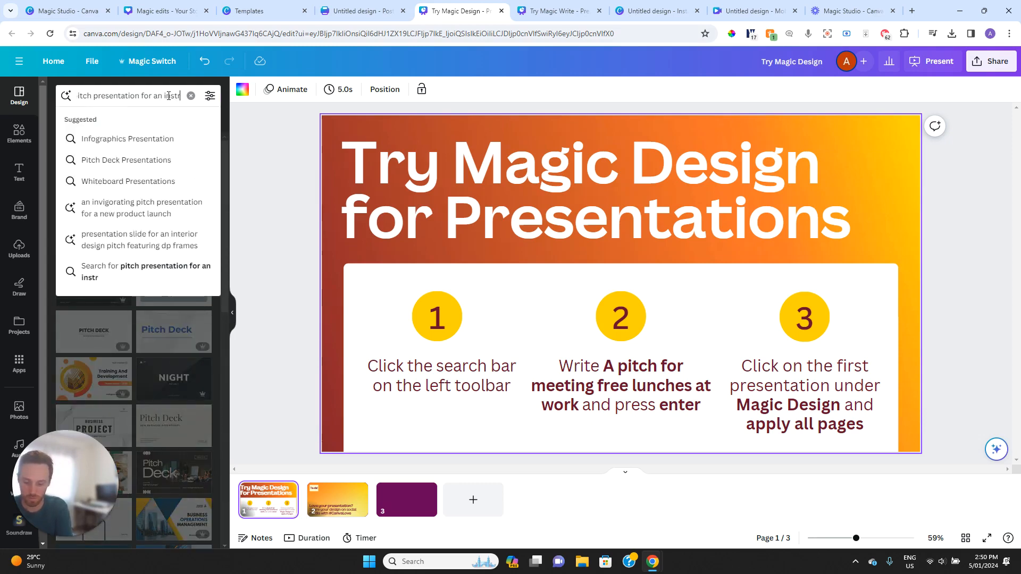
type("uctio")
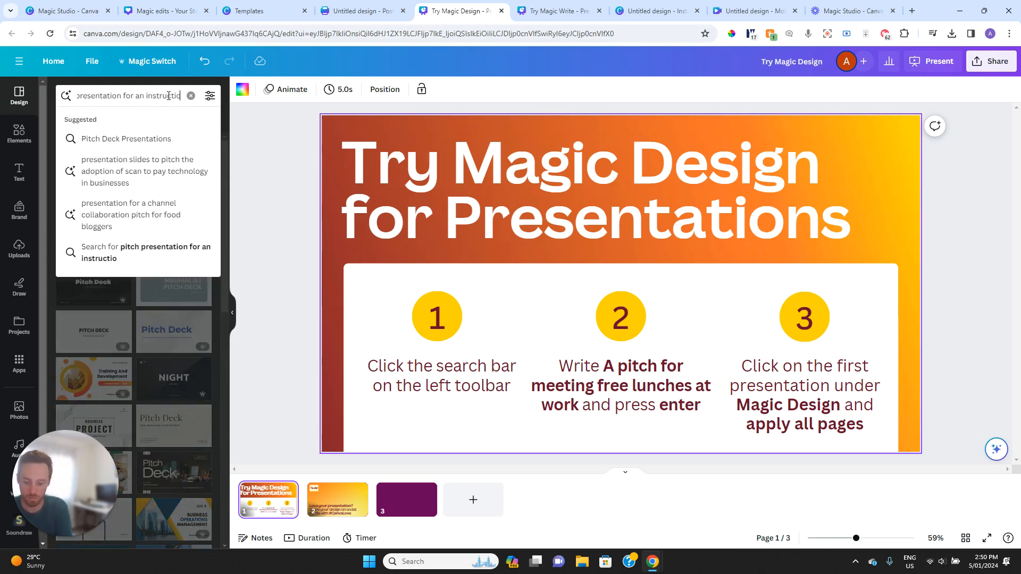
type("nal design course")
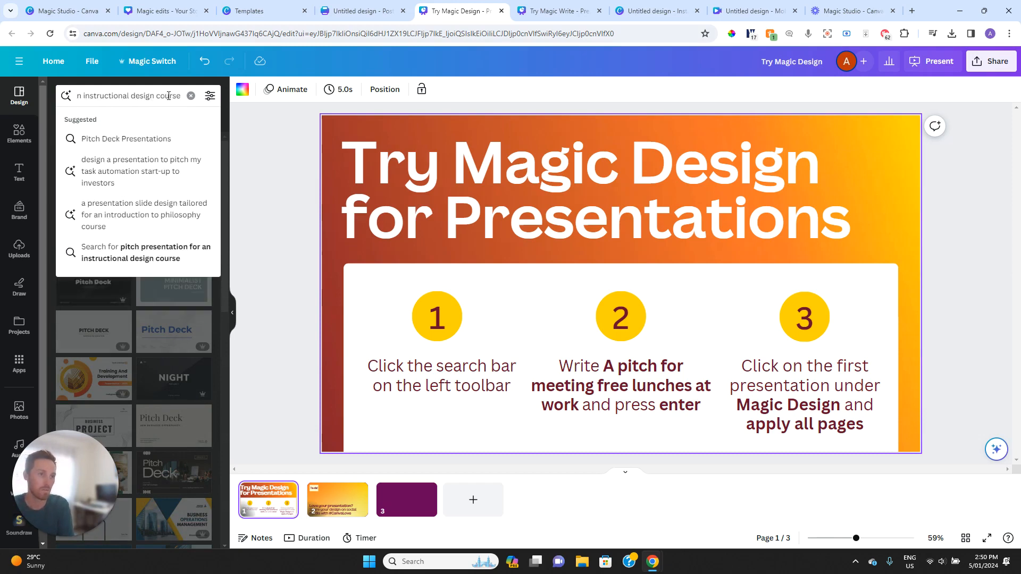
key("Return")
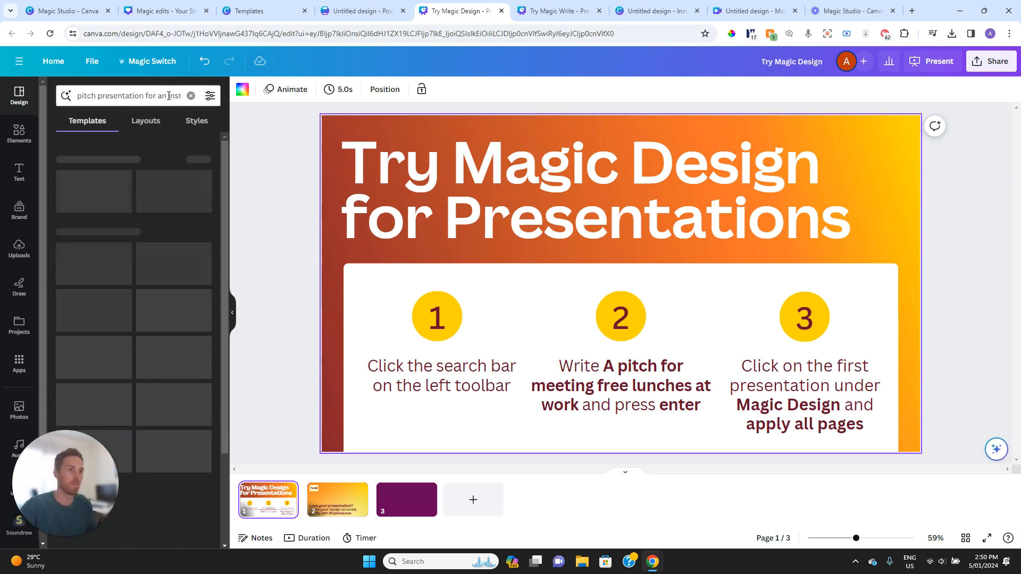
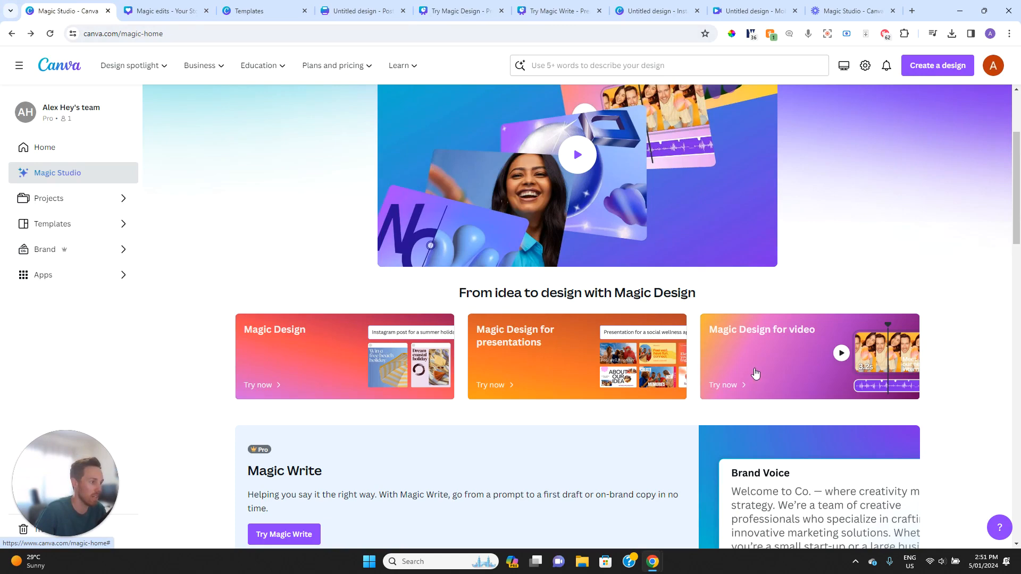
View the Mobile Video design's Magic Design file selection, and display the Magic Media text-to-image results in the Instagram Post design
scroll(745, 375, "down", 1)
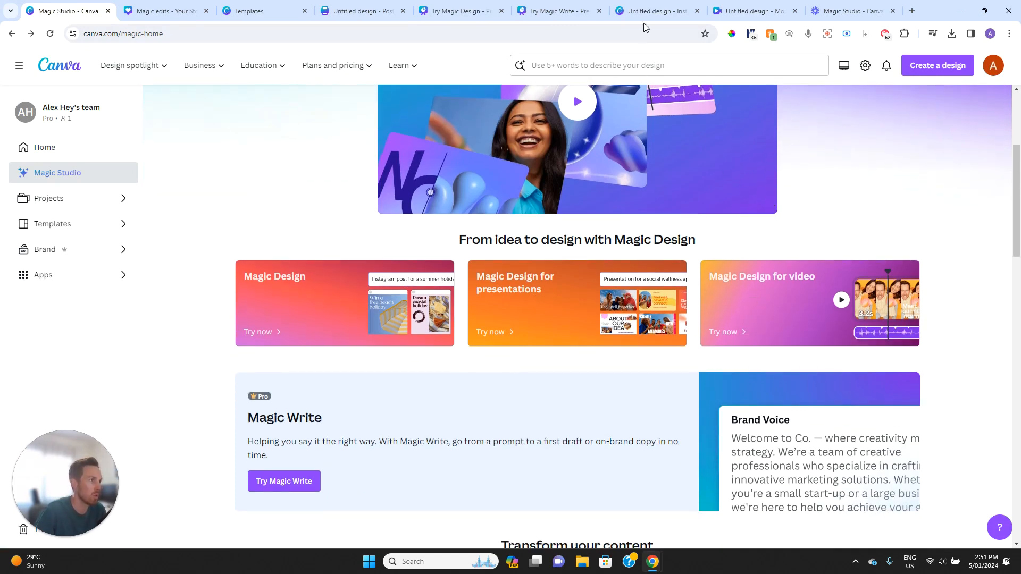
left_click(735, 12)
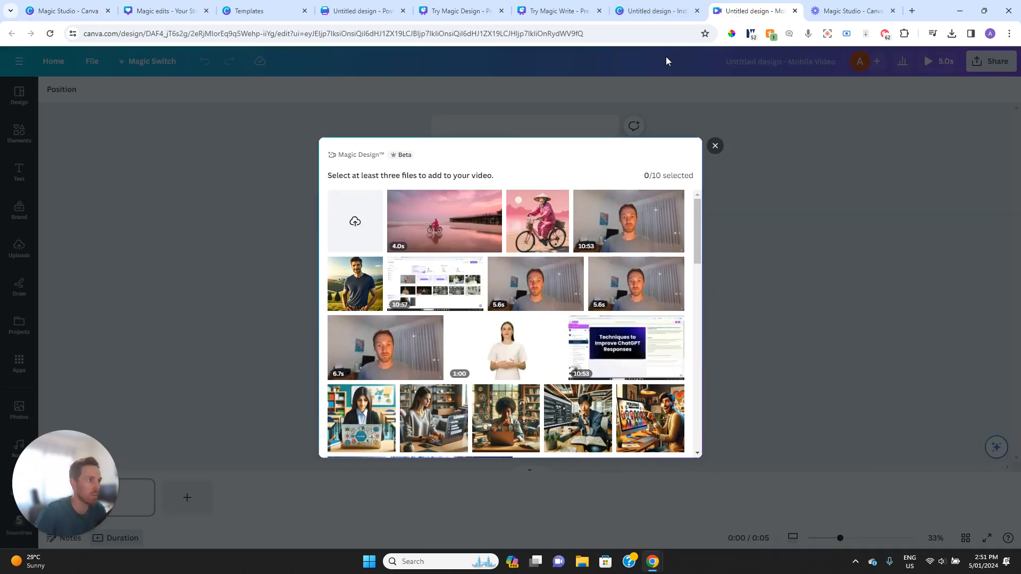
left_click(632, 15)
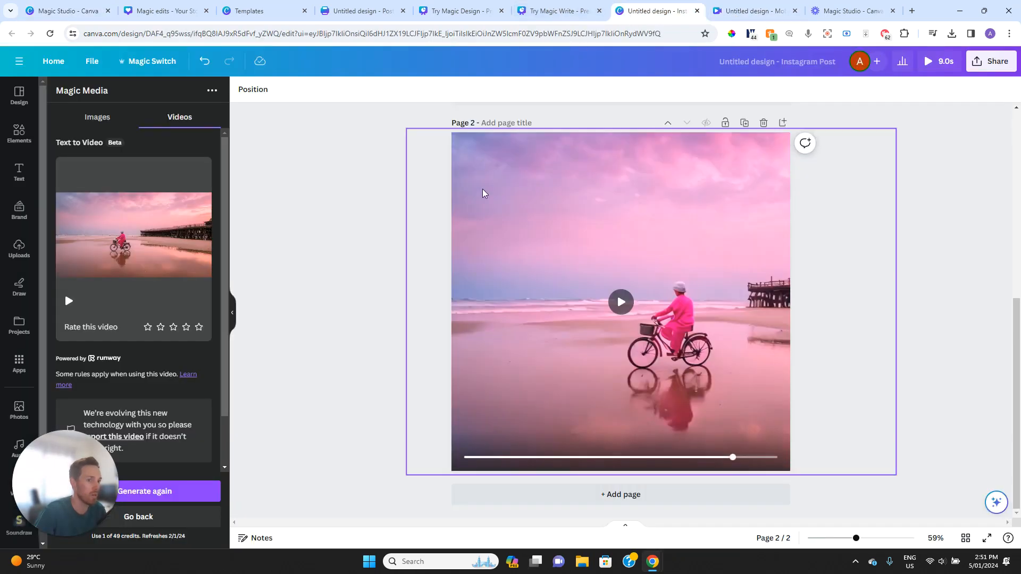
scroll(463, 327, "up", 5)
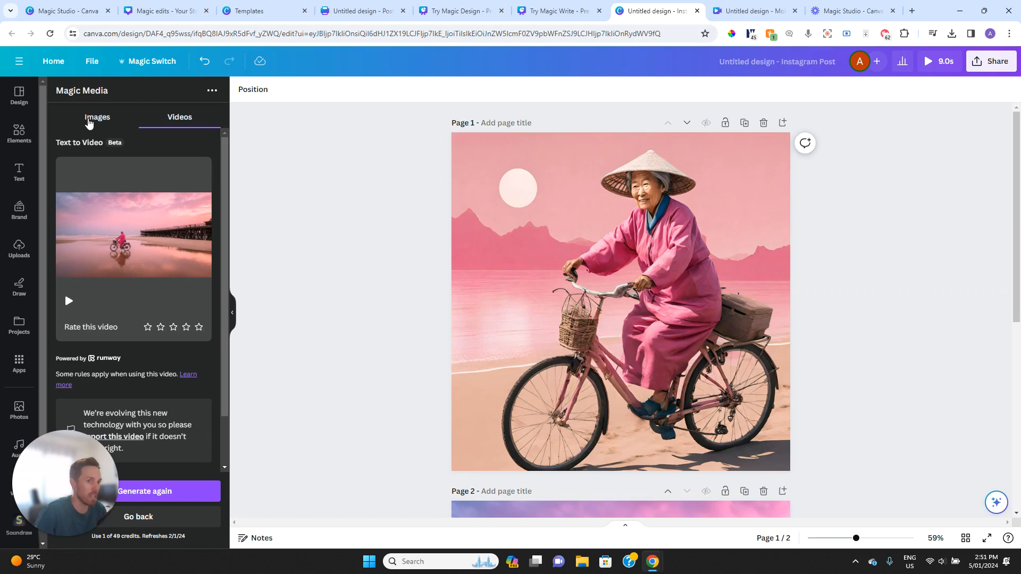
left_click(89, 121)
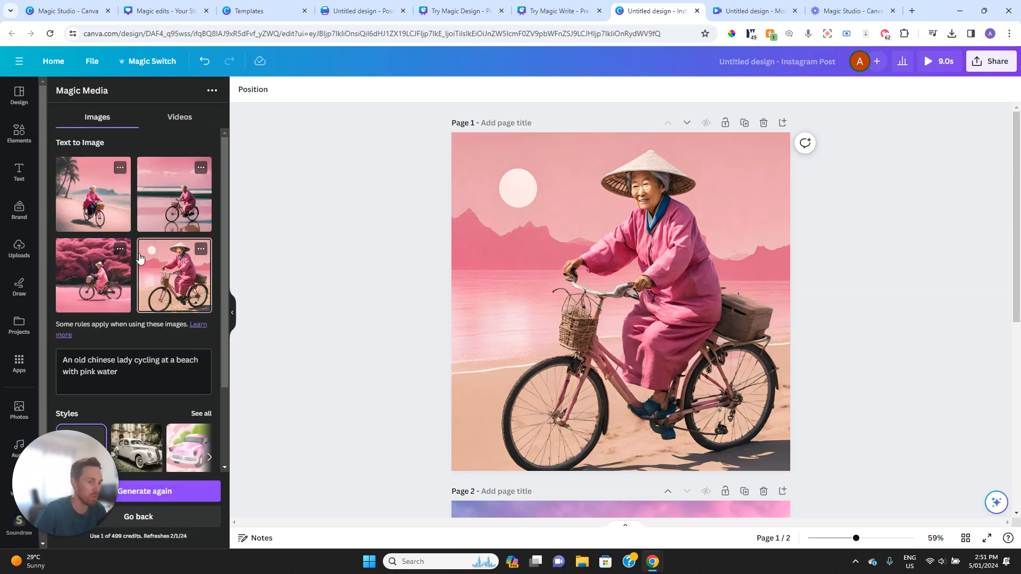
Show the Magic Media text-to-video result and play the pink beach cycling video on page 2 from its start
left_click(110, 269)
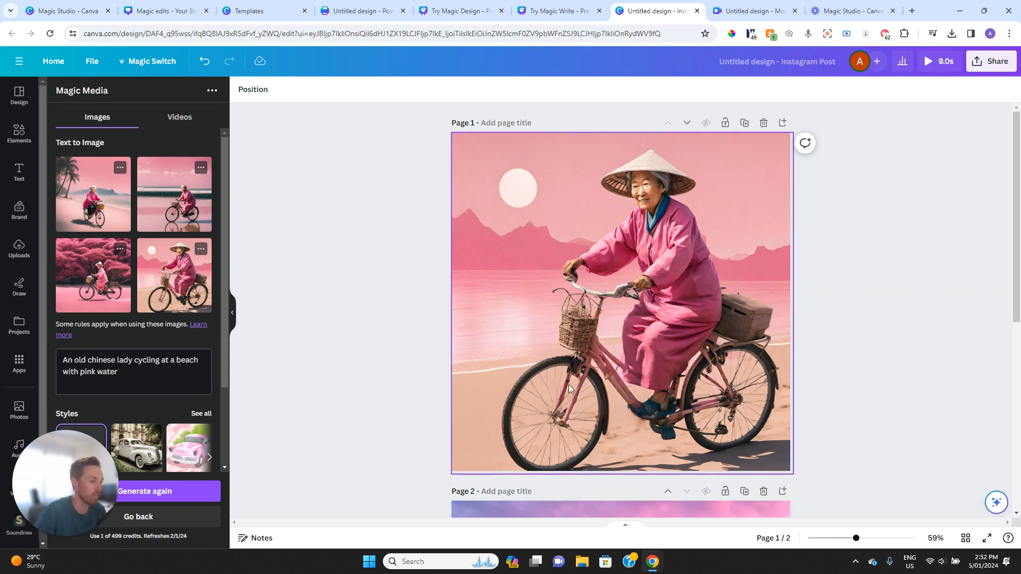
scroll(562, 319, "down", 5)
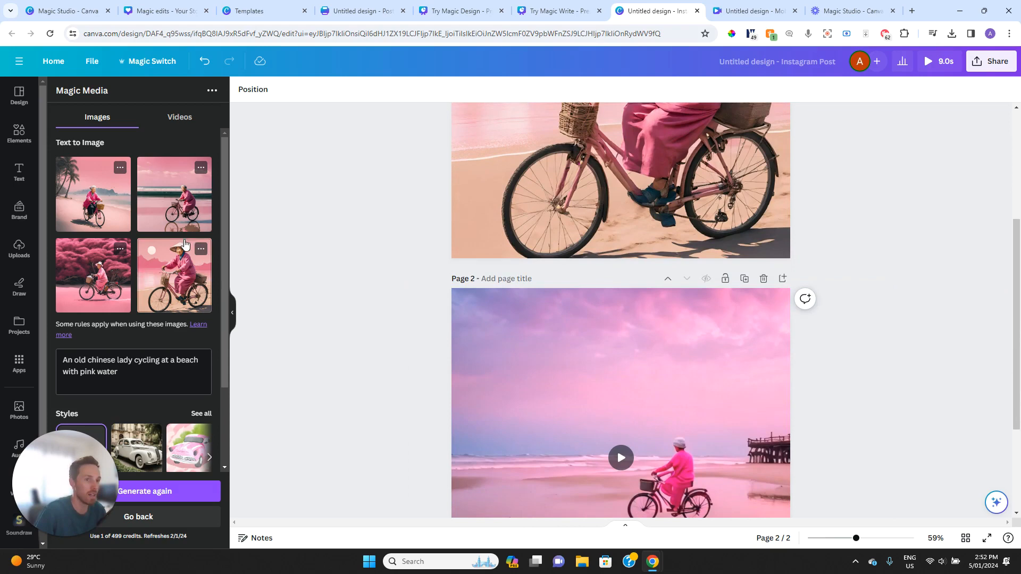
left_click(178, 118)
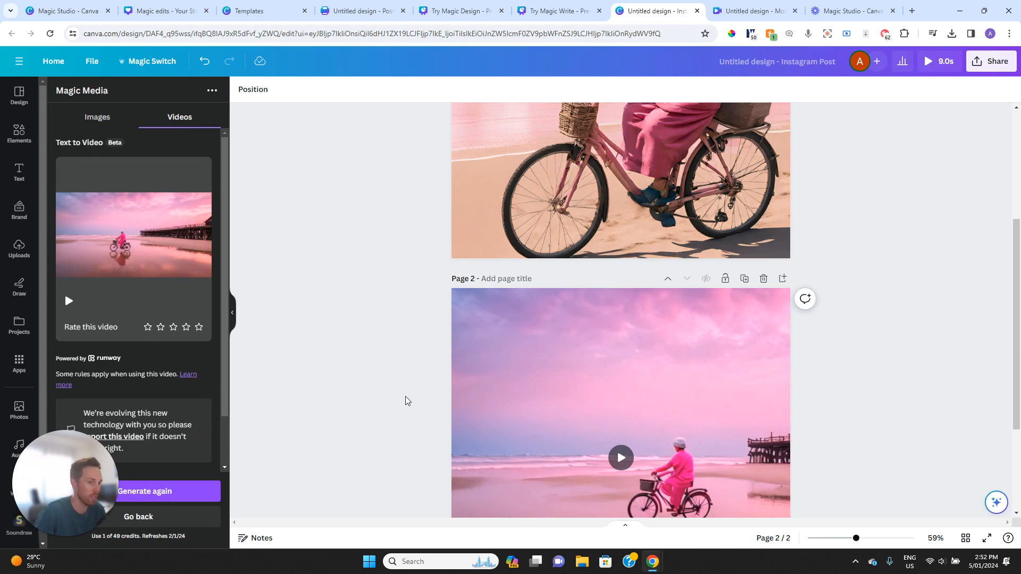
scroll(540, 392, "down", 2)
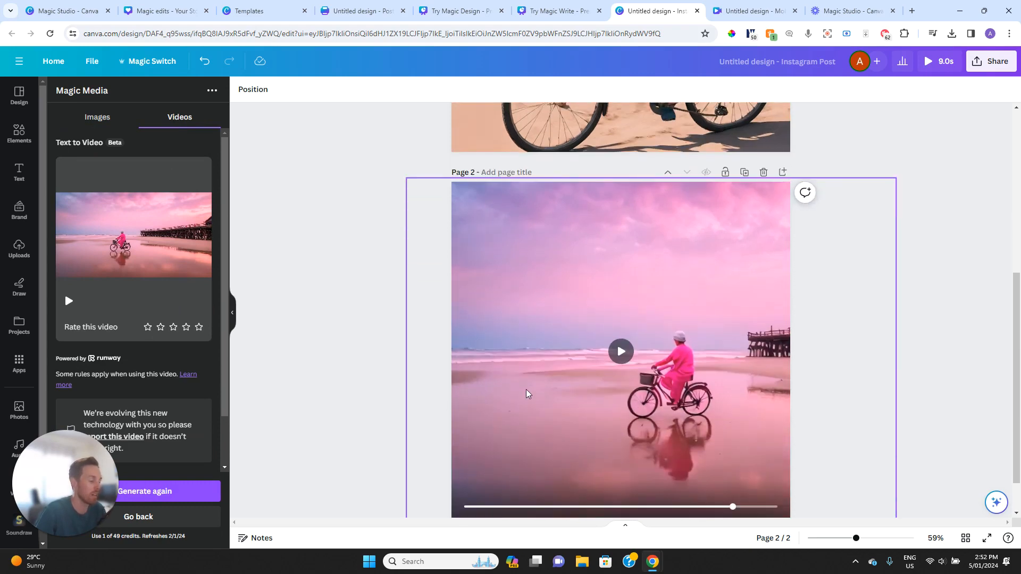
scroll(526, 393, "down", 1)
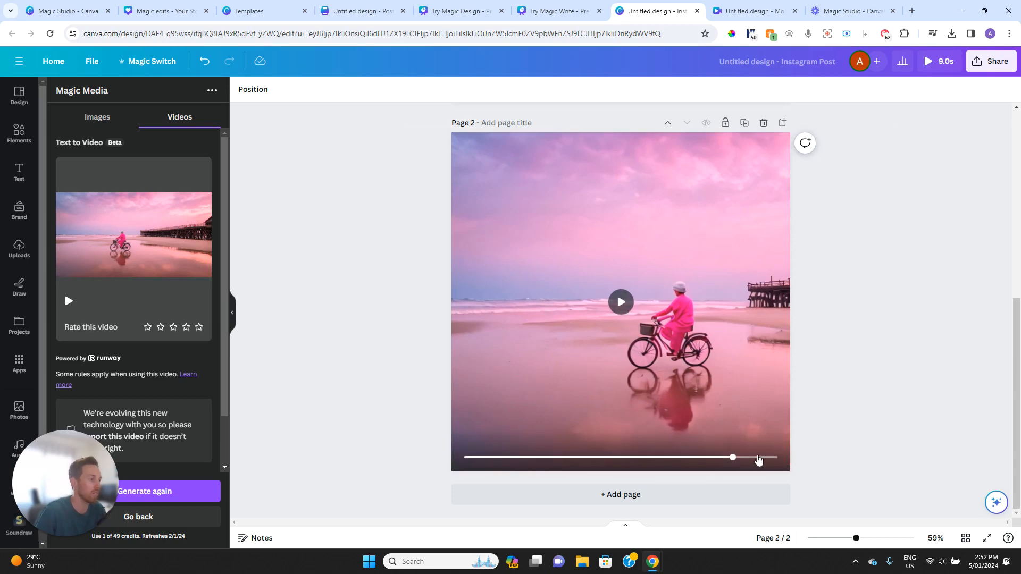
left_click_drag(733, 457, 459, 447)
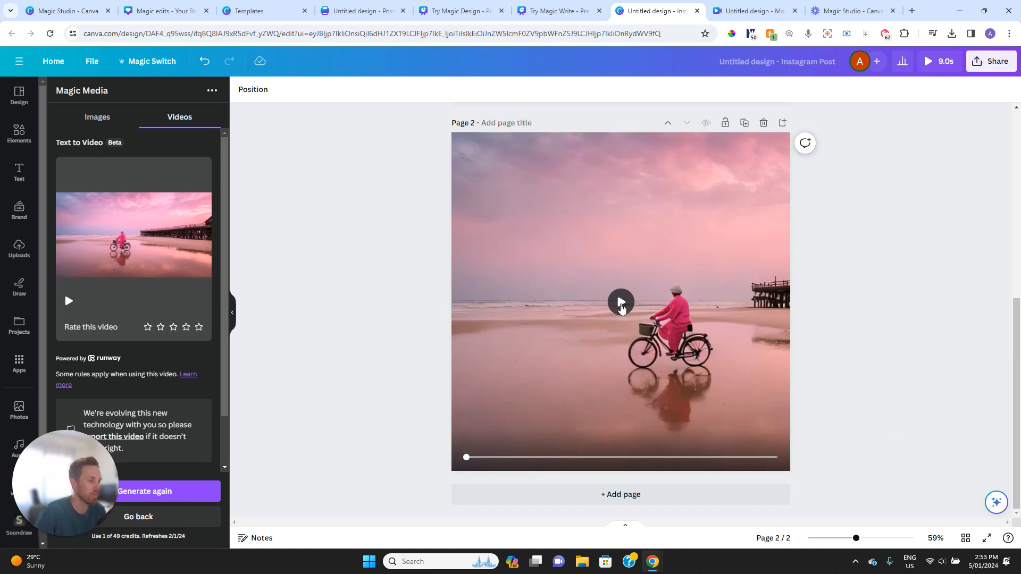
left_click(621, 308)
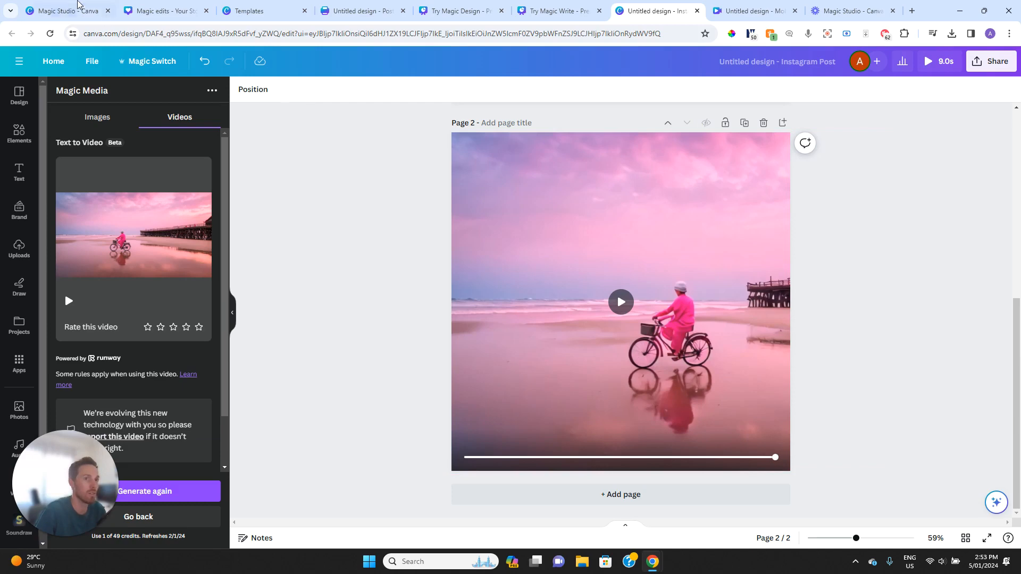
In the Mobile Video design's Magic Design, select the 1:00 white-shirt presenter clip, the 4.0s pink beach video and a 5.6s talking-head clip
left_click(55, 8)
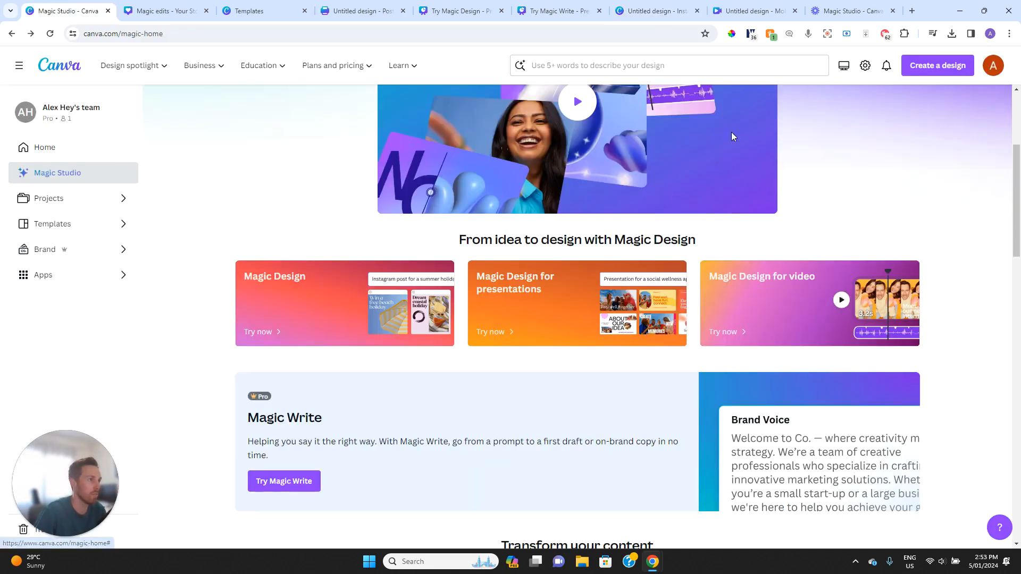
left_click(752, 11)
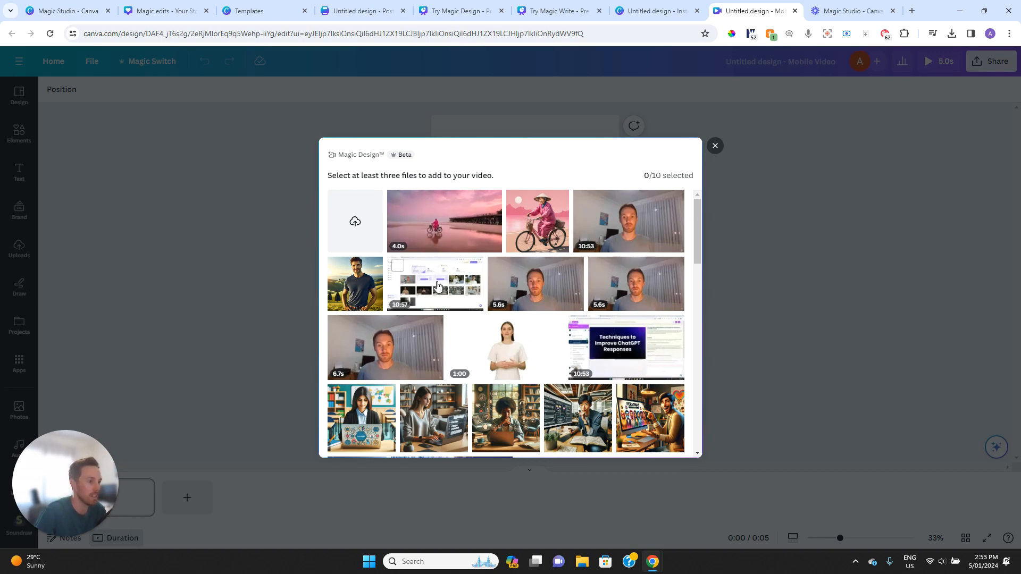
left_click(509, 355)
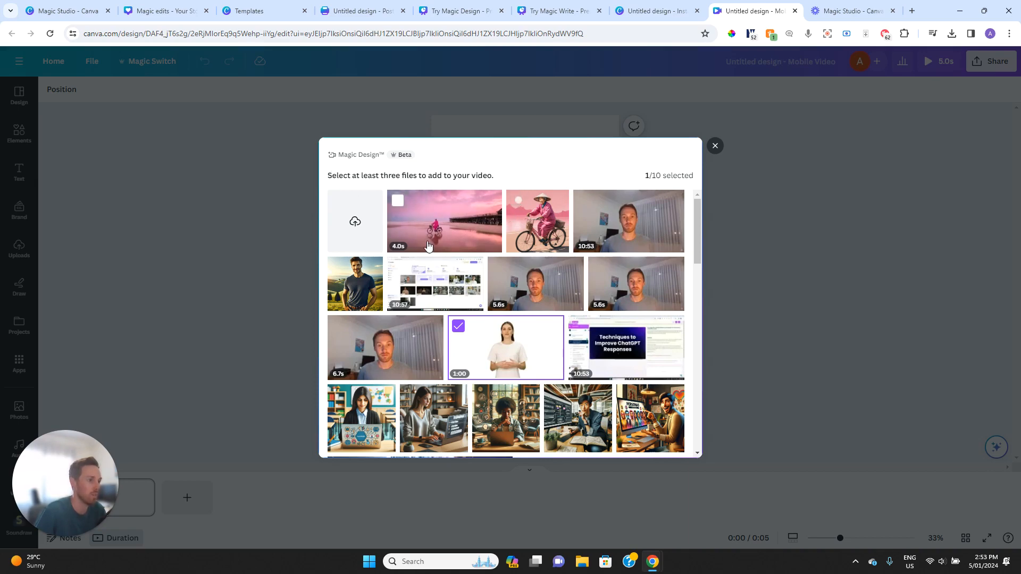
left_click(398, 207)
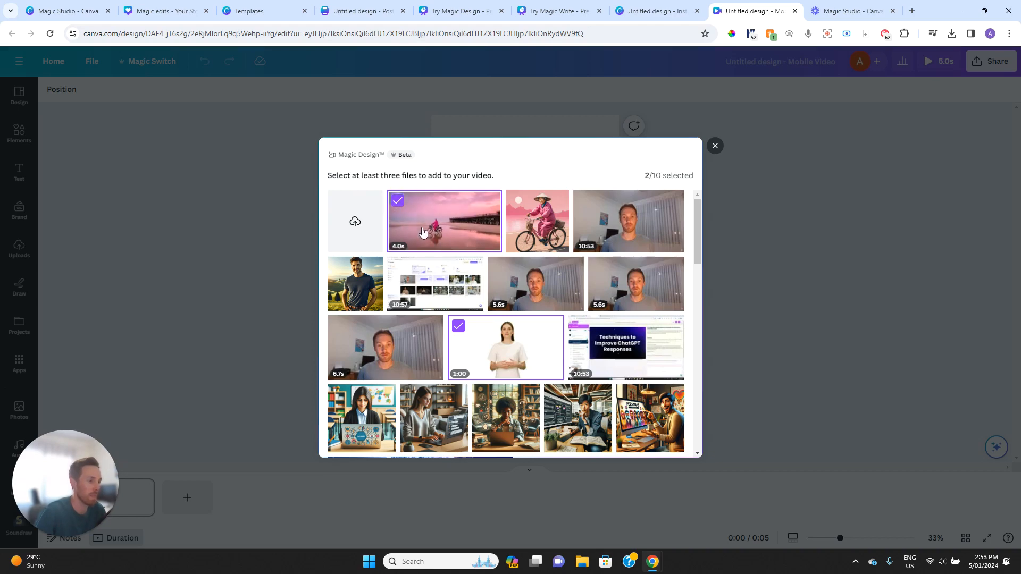
left_click(521, 282)
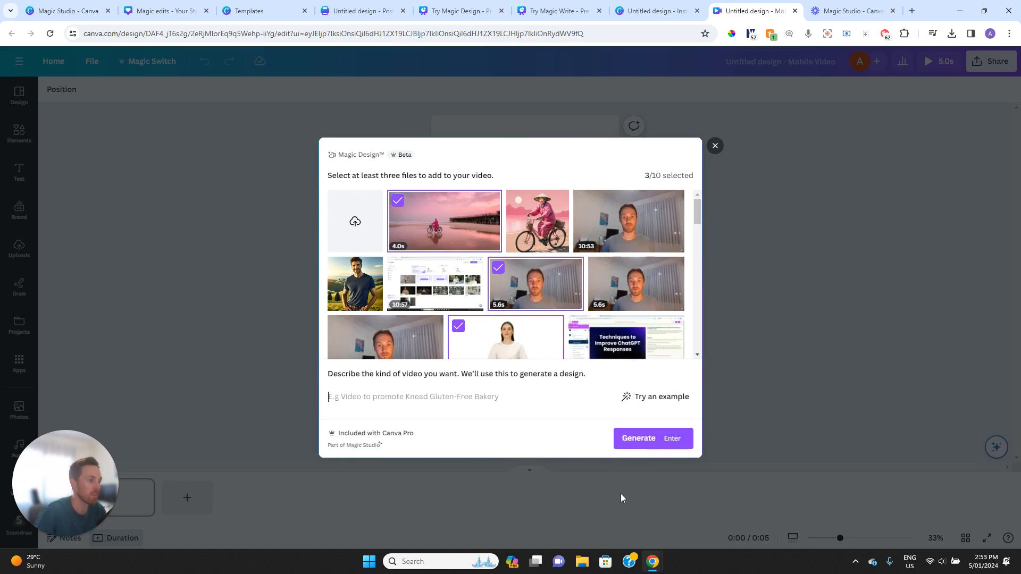
Describe the video as "A promo video for AI tools" and generate the Magic Design
left_click(663, 445)
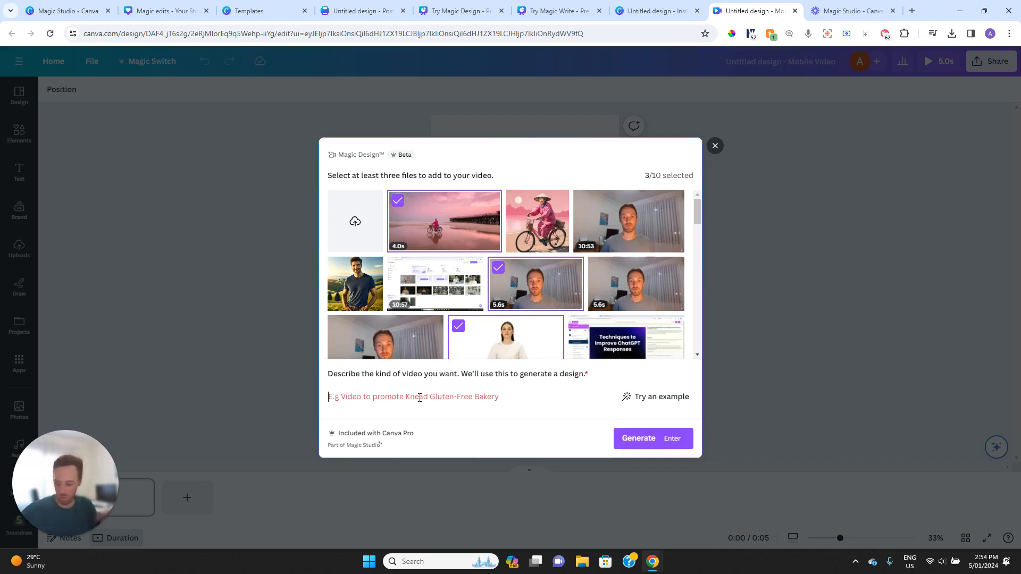
type("A pr")
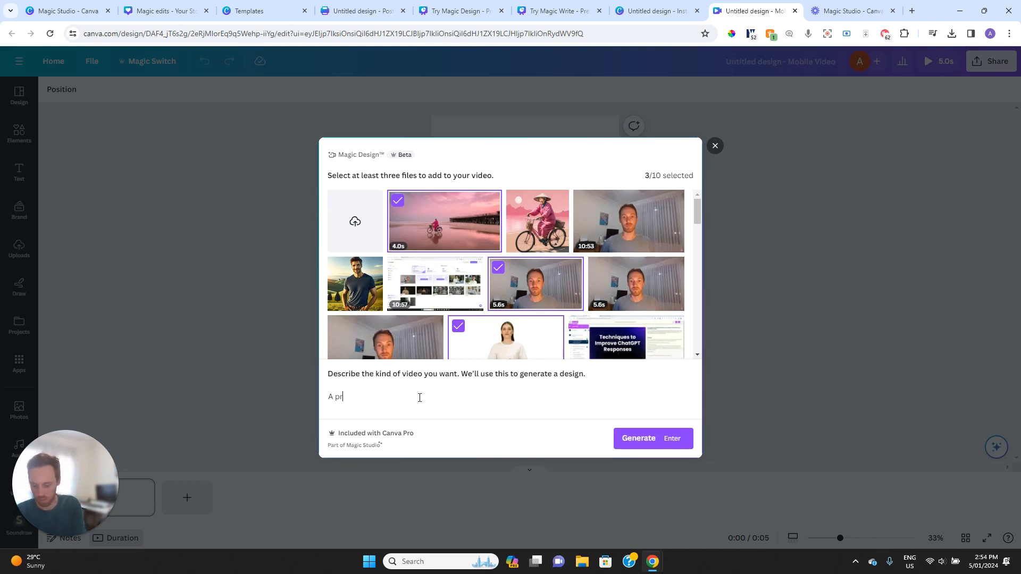
type("omo video for AI ")
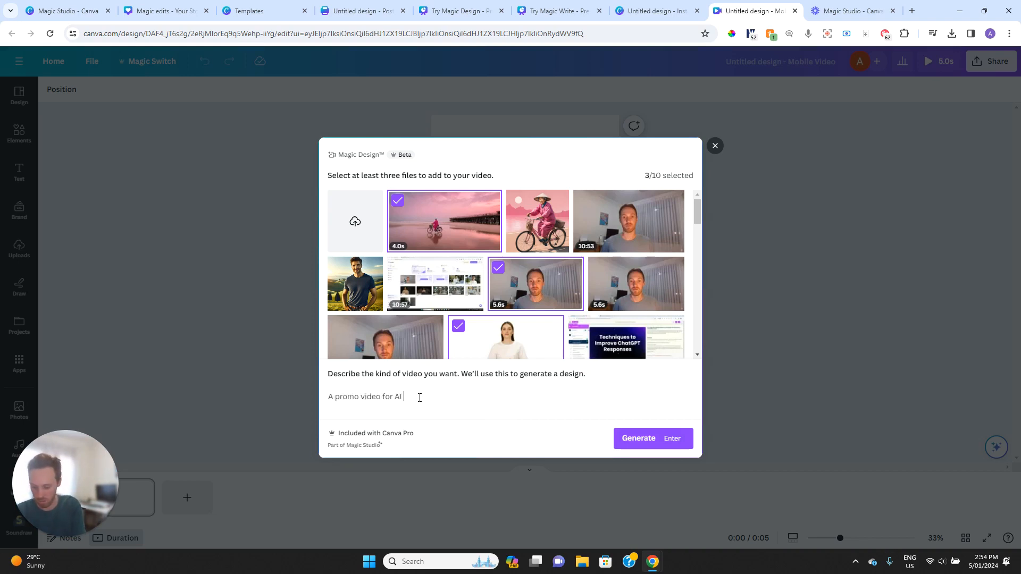
type("tools")
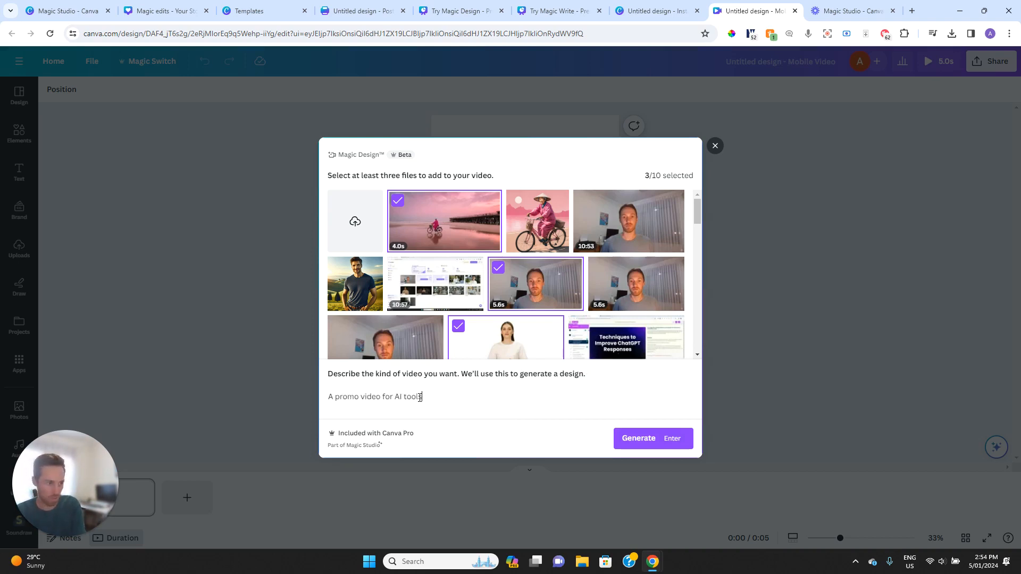
left_click(636, 447)
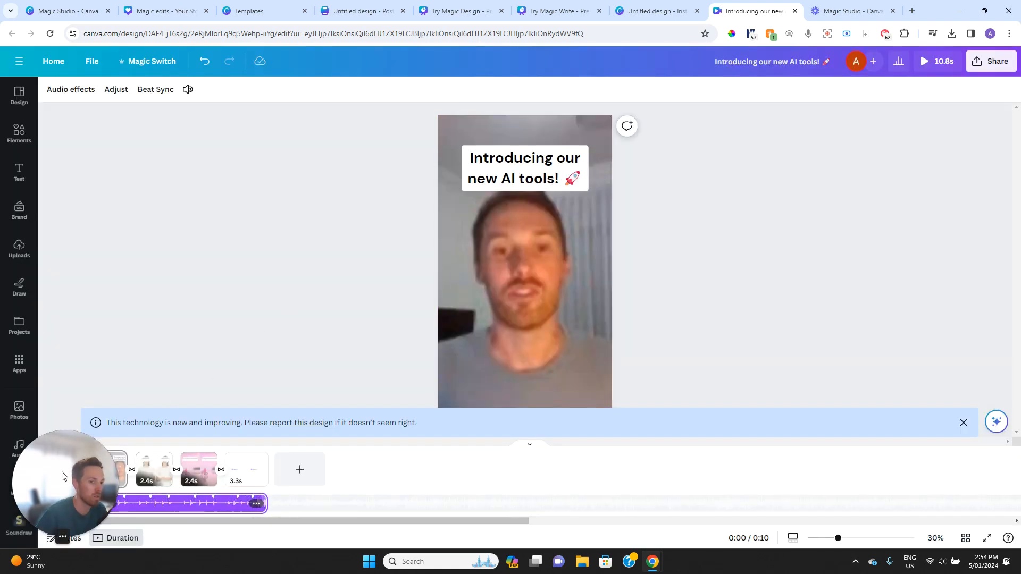
Play the generated promo video and check the volume setting of the pink beach cycling clip
left_click_drag(61, 476, 931, 340)
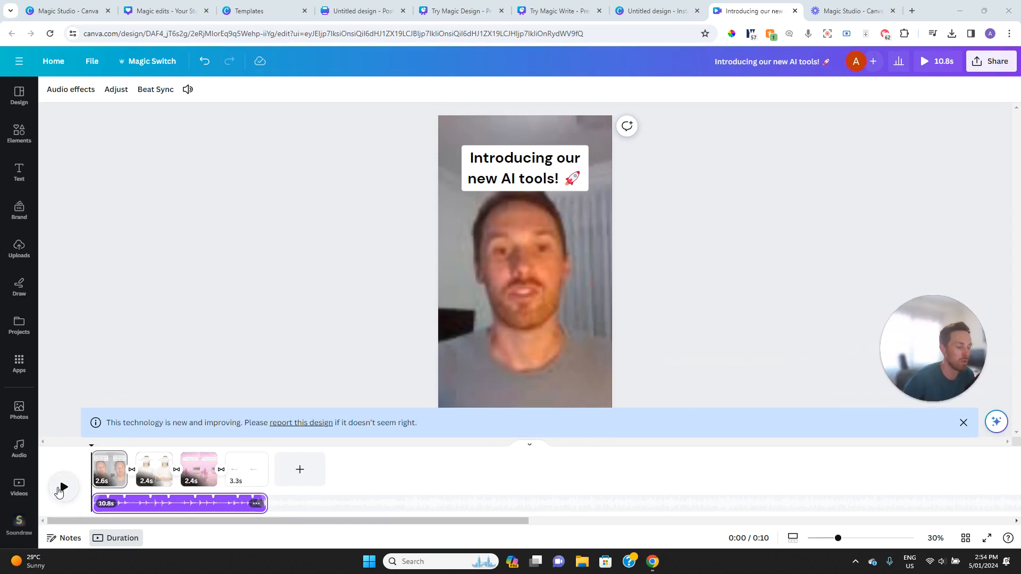
left_click(62, 486)
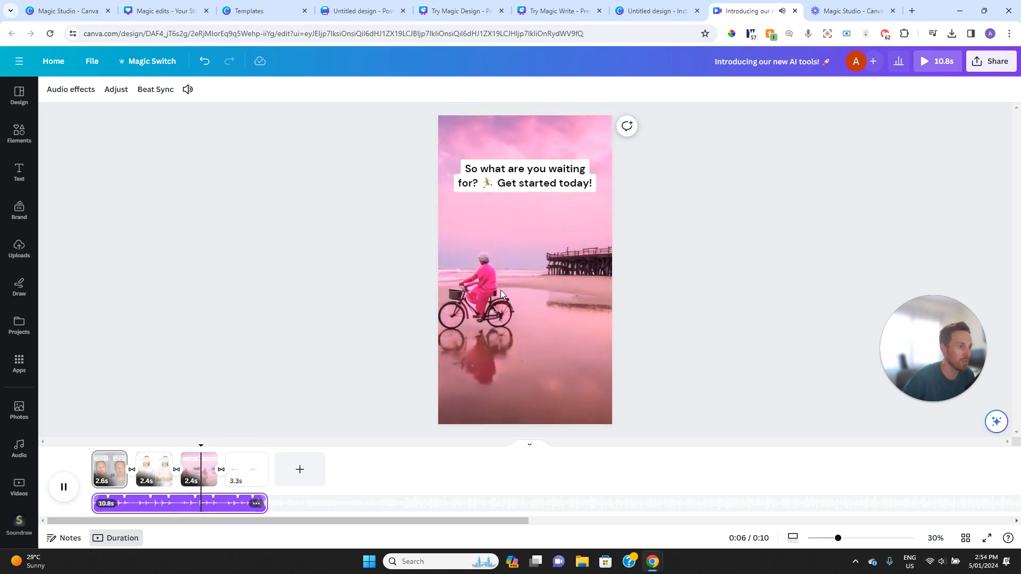
left_click(502, 288)
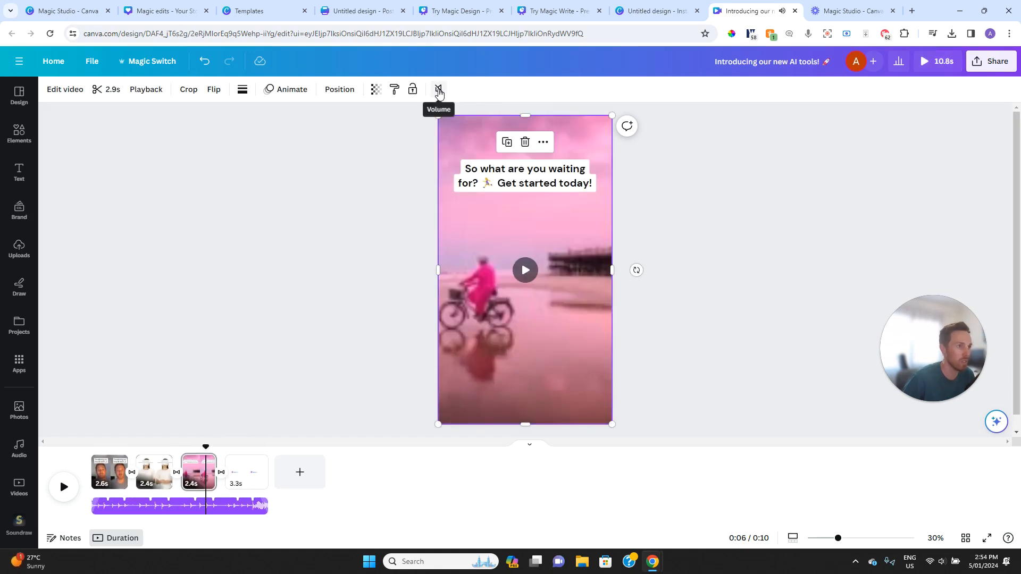
left_click(439, 90)
left_click(413, 230)
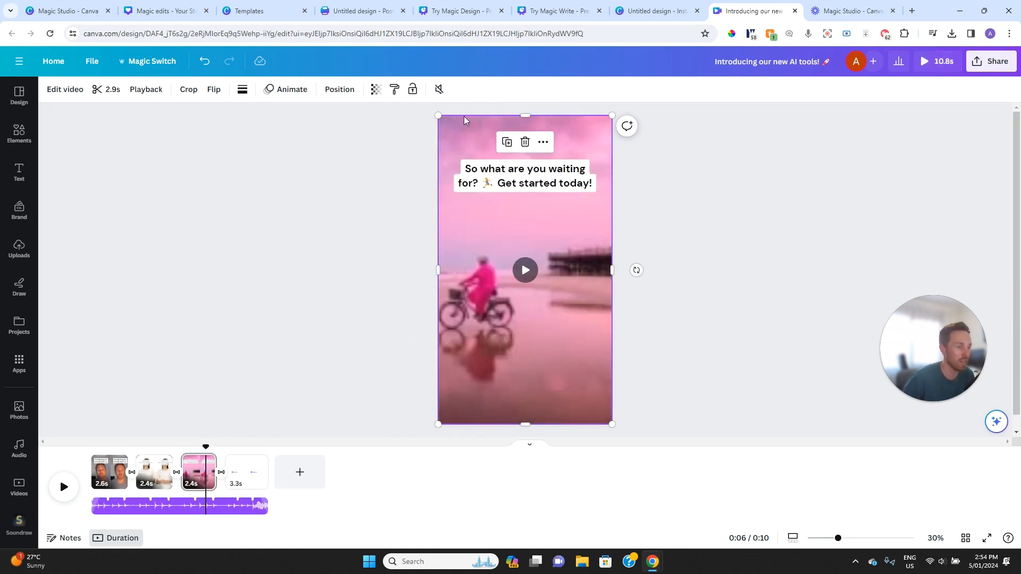
Scrub through the promo video's timeline and view the transition options between the first and second clips
left_click_drag(206, 447, 134, 445)
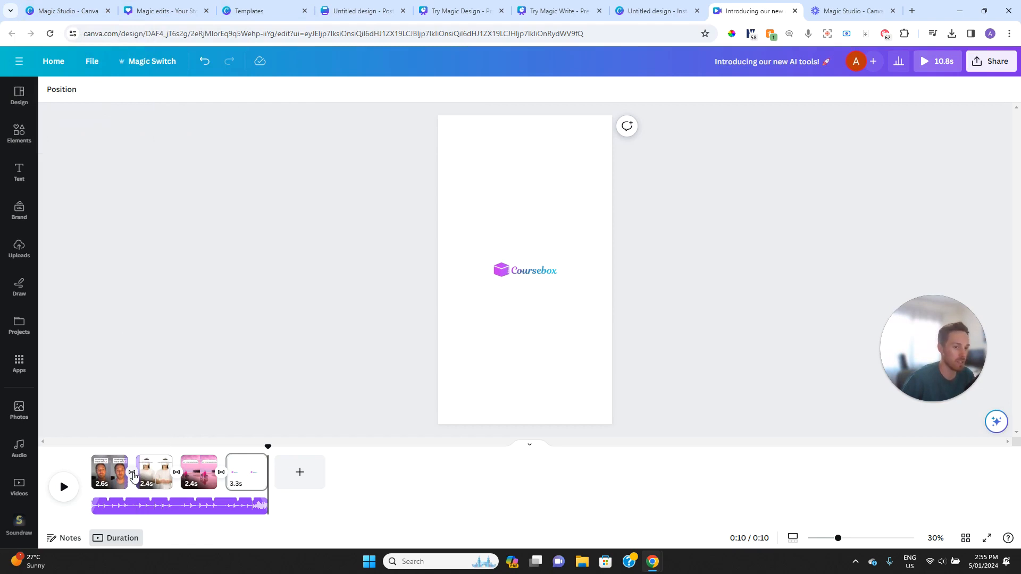
left_click(132, 473)
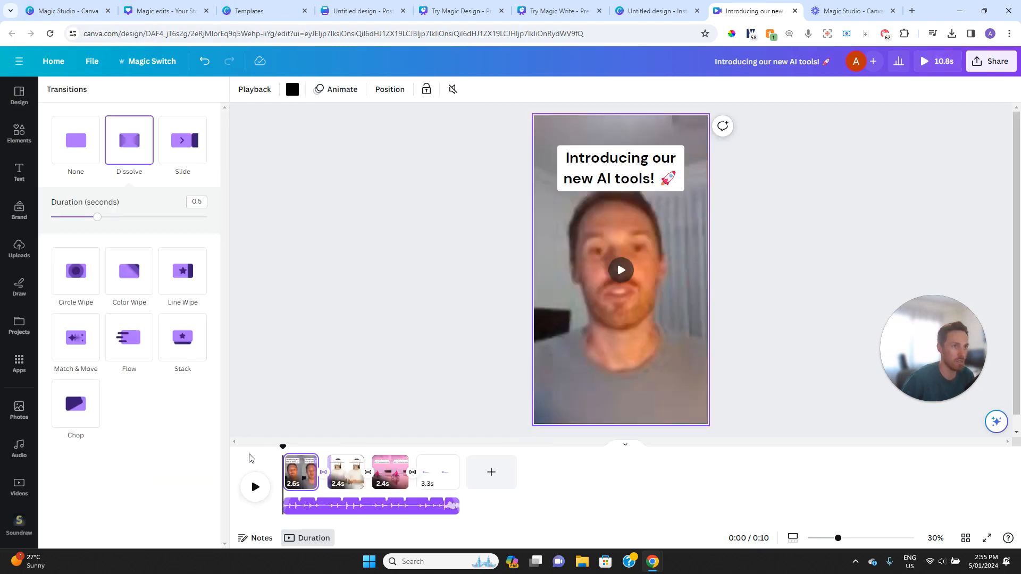
left_click(374, 424)
Apply the Playful Magic Animate style to the promo video
left_click(110, 500)
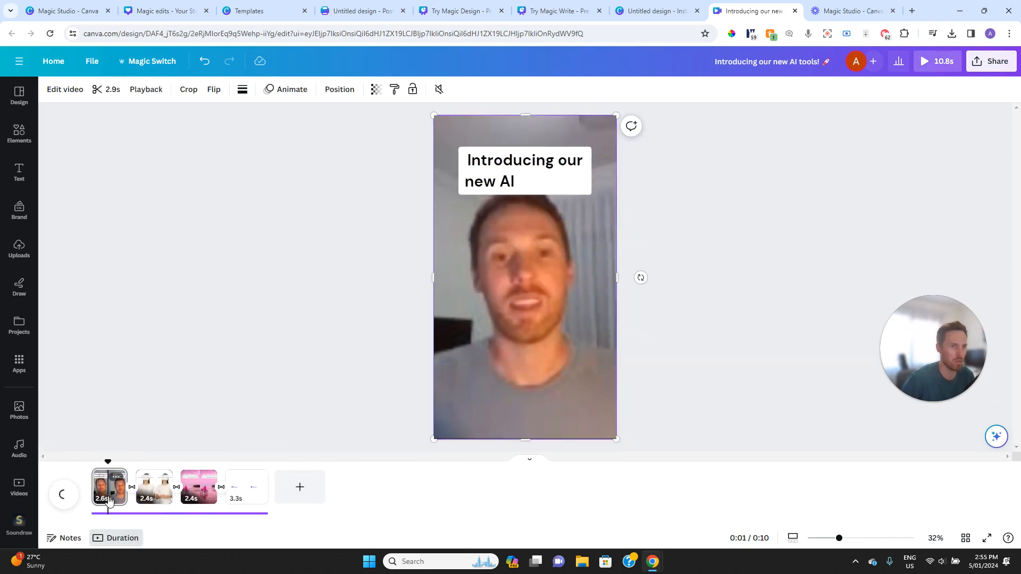
left_click(290, 91)
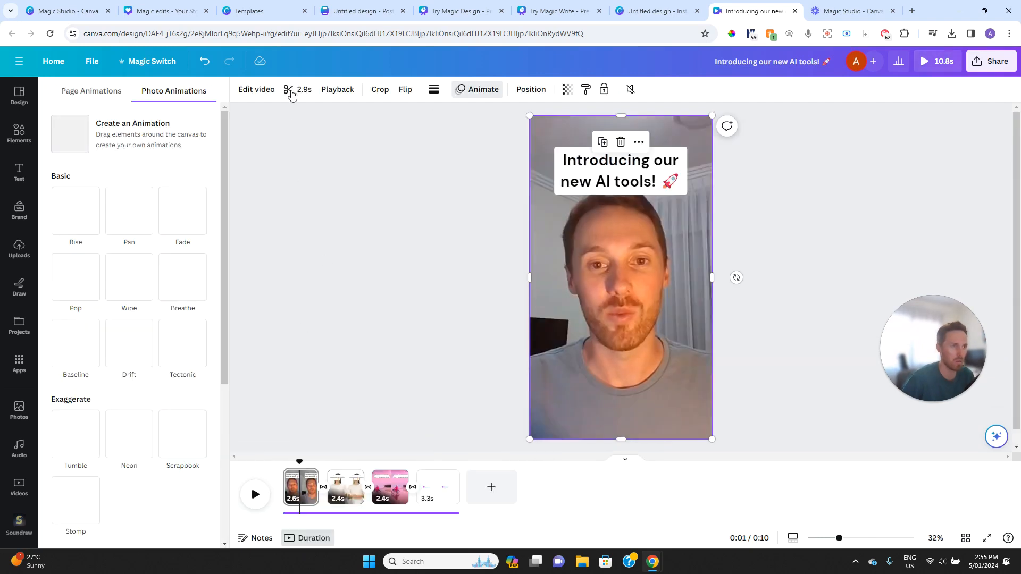
left_click(72, 97)
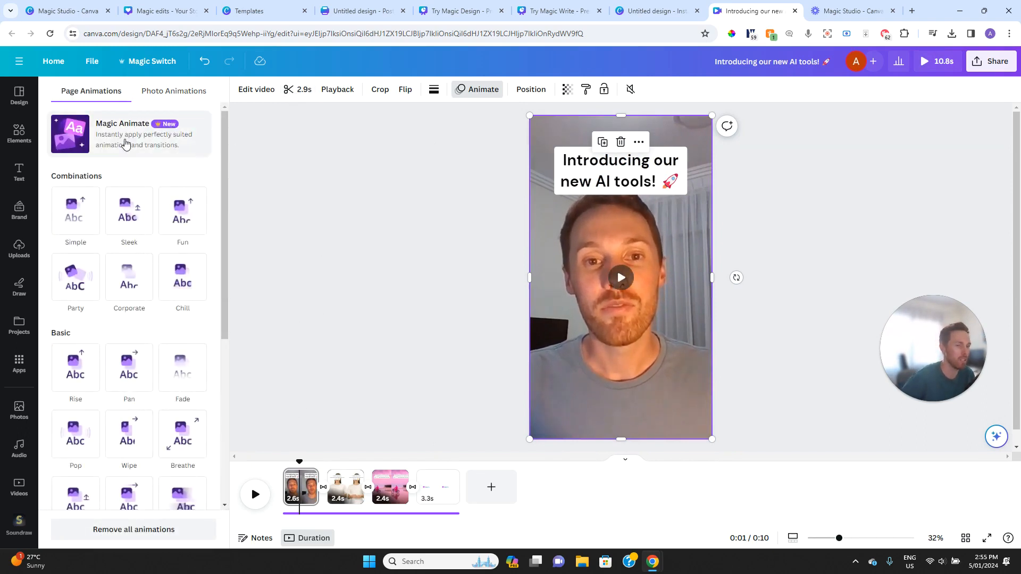
left_click(126, 144)
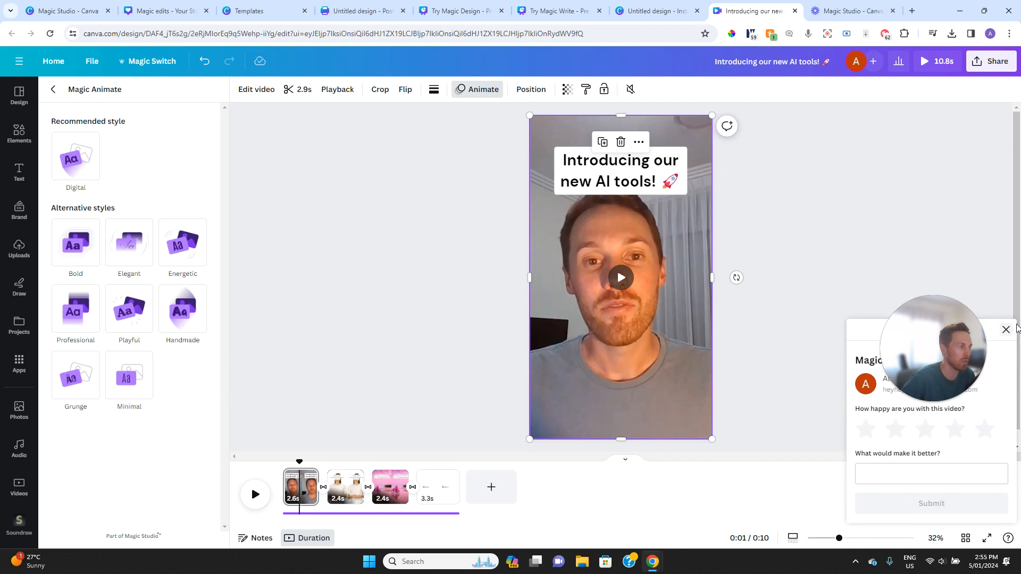
left_click(1006, 330)
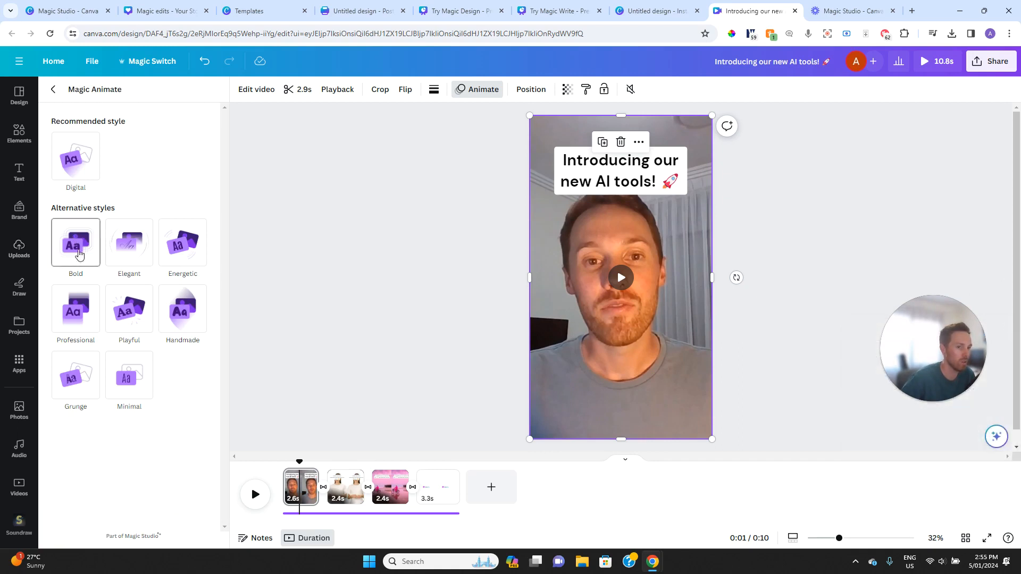
left_click(126, 317)
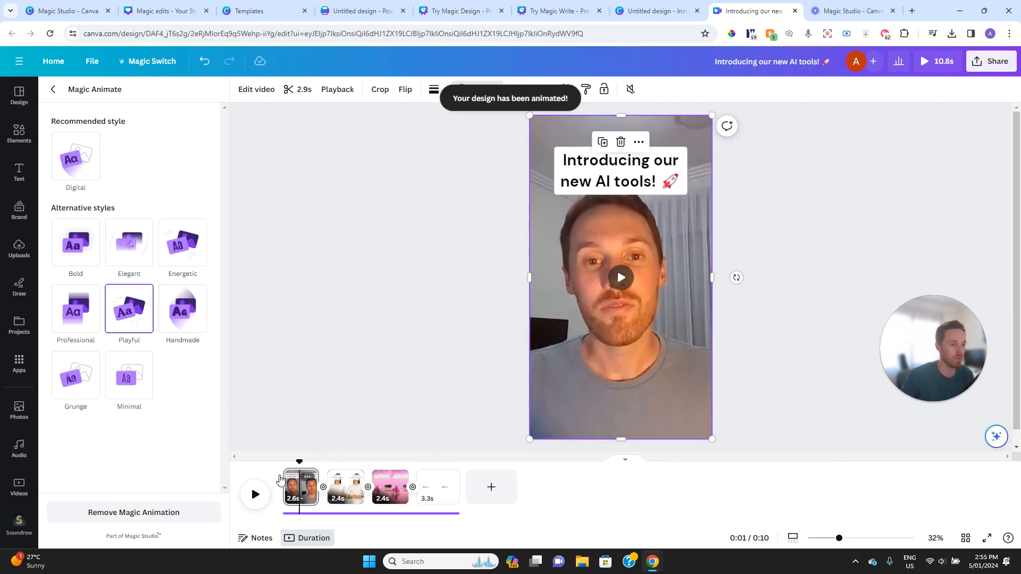
Preview the animated promo video and review its individual clips in the timeline
left_click_drag(302, 461, 313, 462)
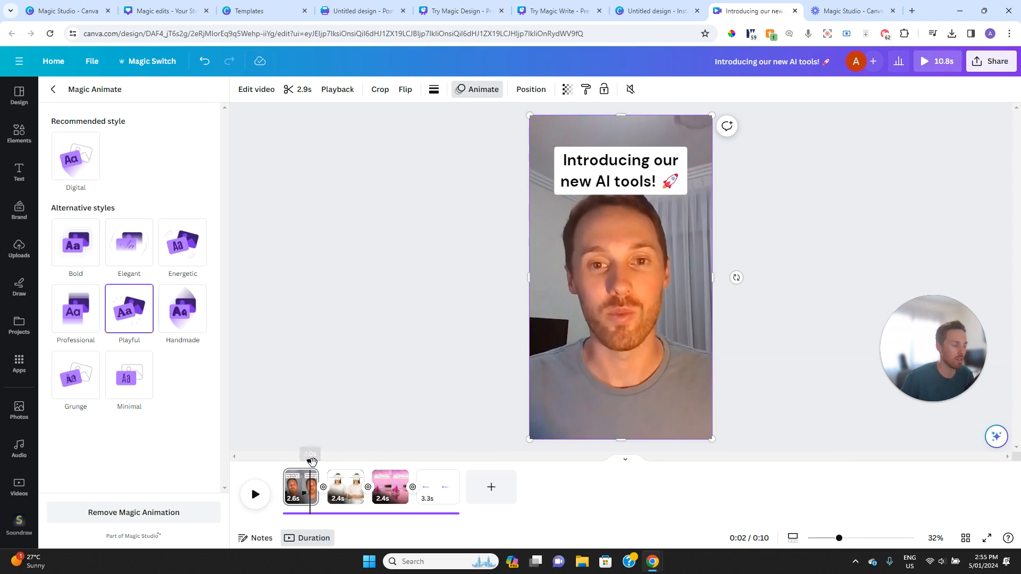
key("space")
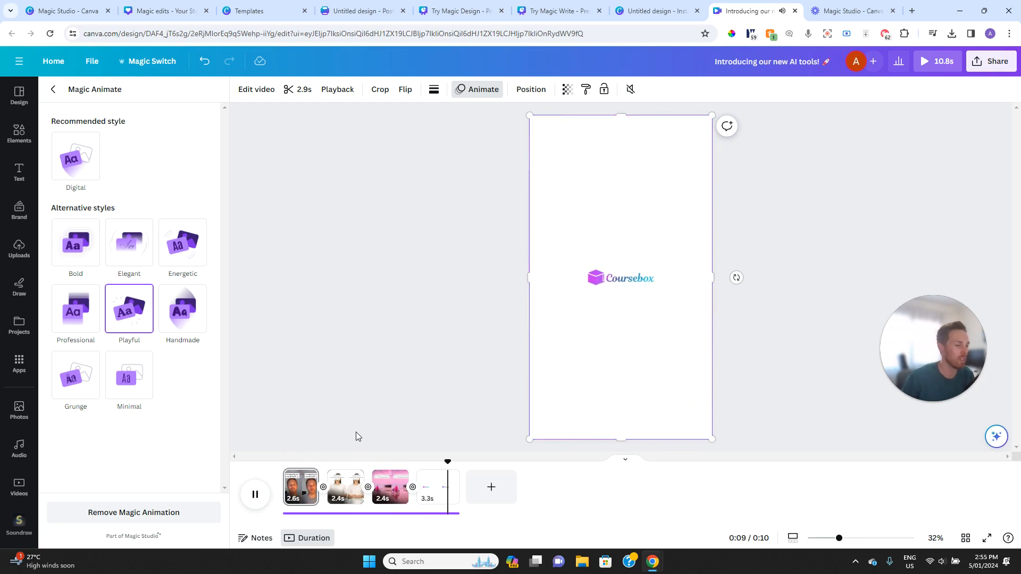
left_click(357, 437)
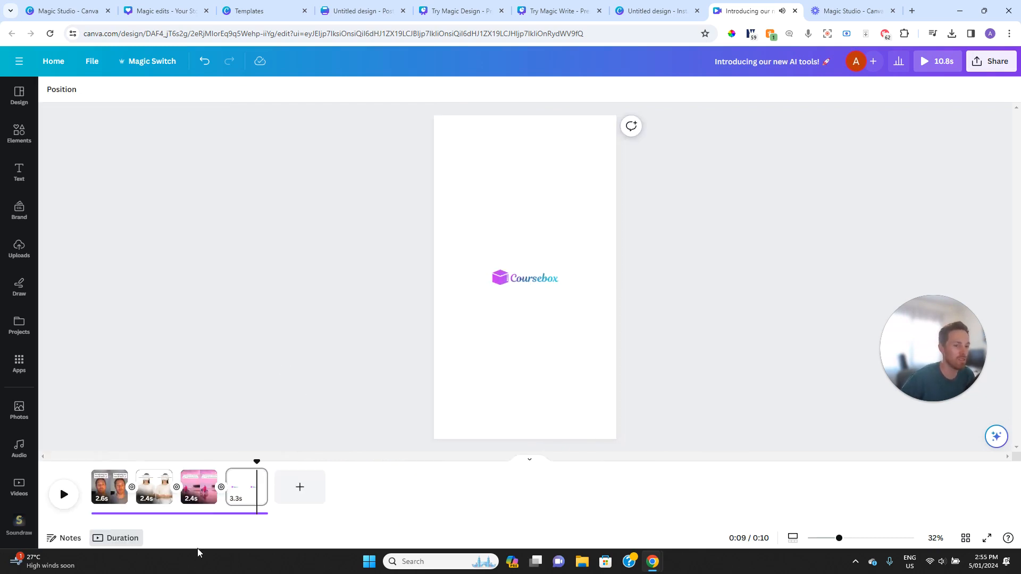
left_click(198, 488)
left_click(154, 488)
left_click(114, 489)
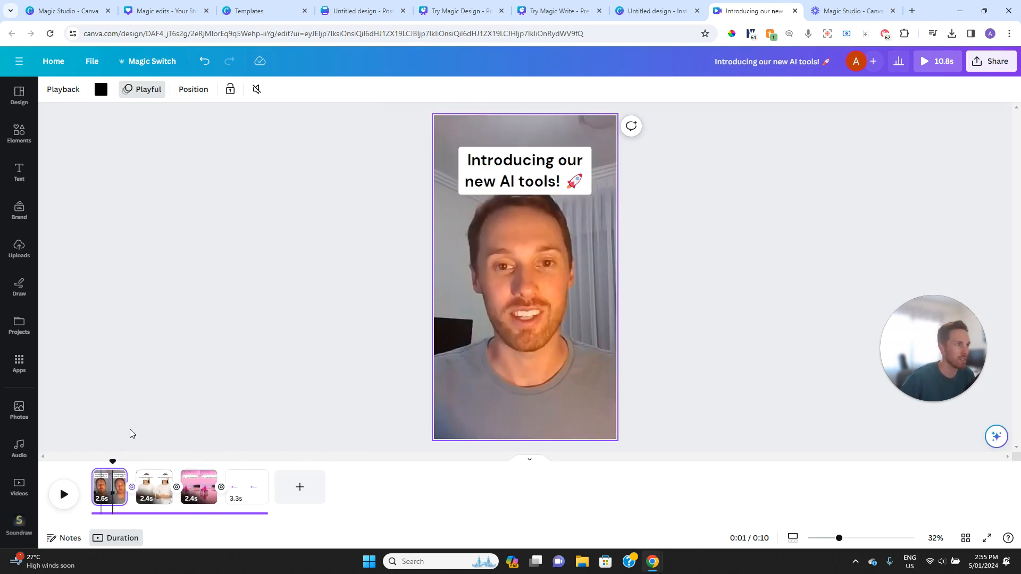
Switch to the Magic edits design and open the photo editing options for the whiteboard meeting photo
left_click(143, 14)
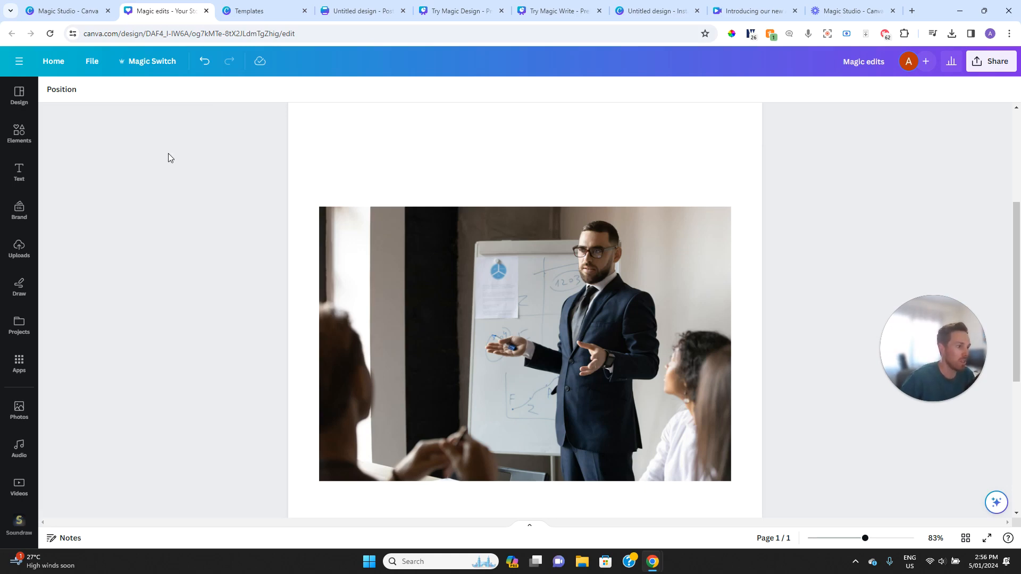
left_click(480, 287)
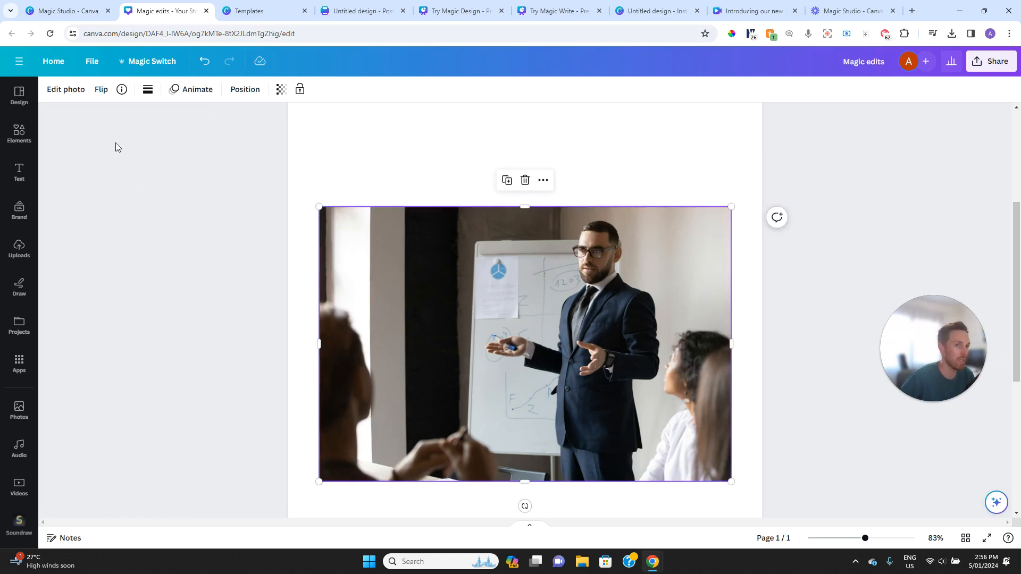
left_click(61, 90)
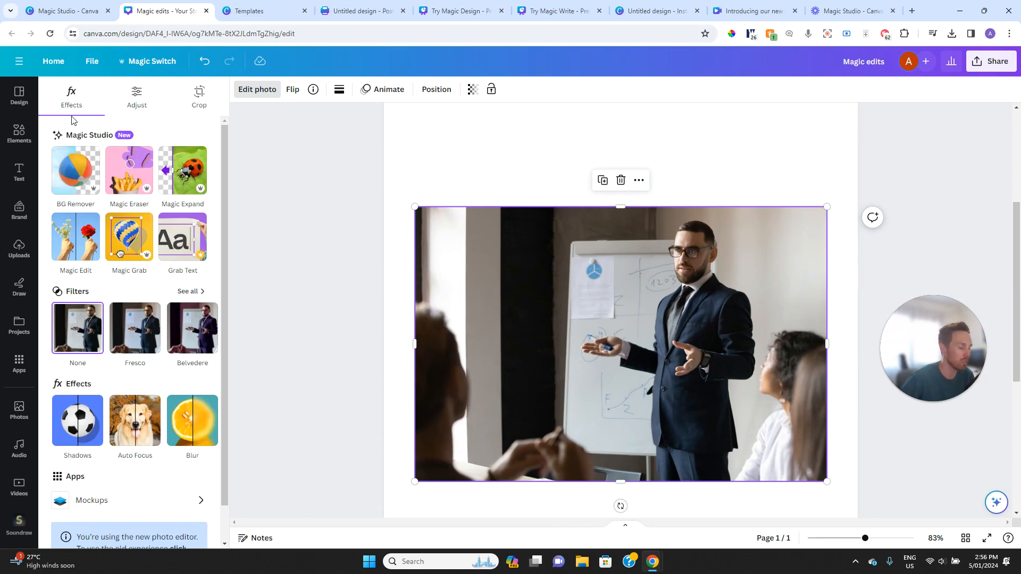
Try BG Remover on the meeting photo and undo the background removal
left_click(75, 171)
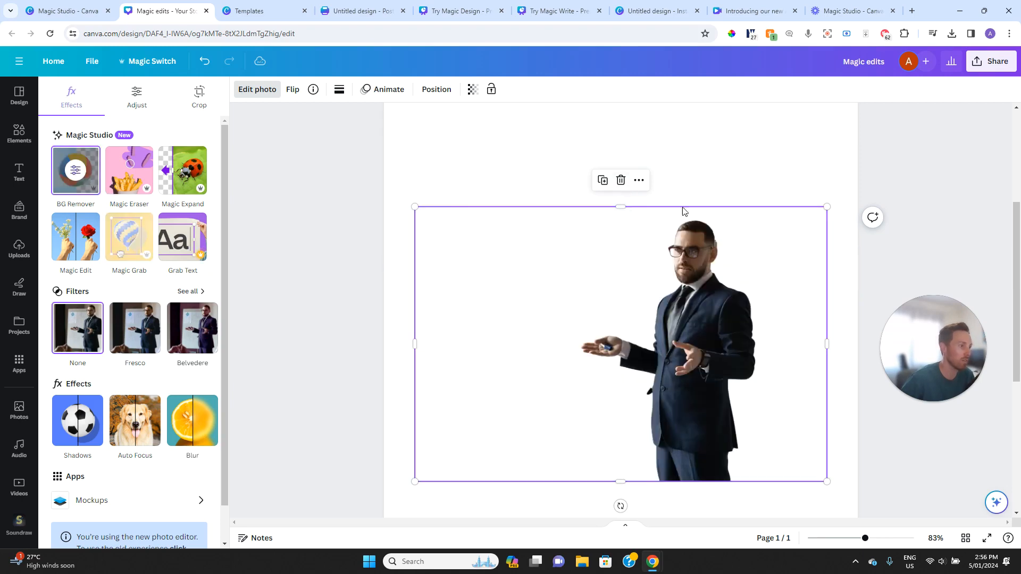
left_click(700, 180)
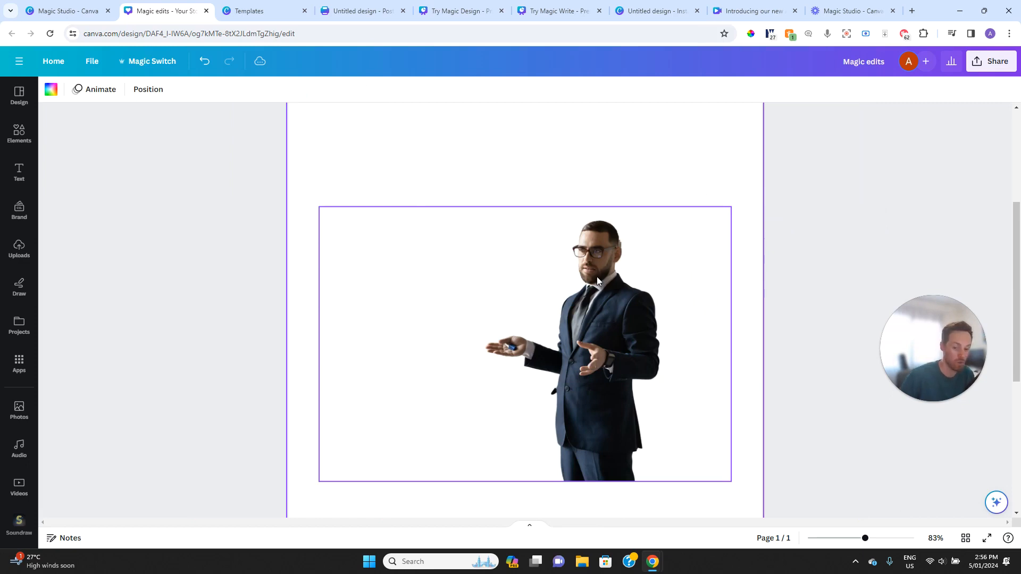
key("ctrl+z")
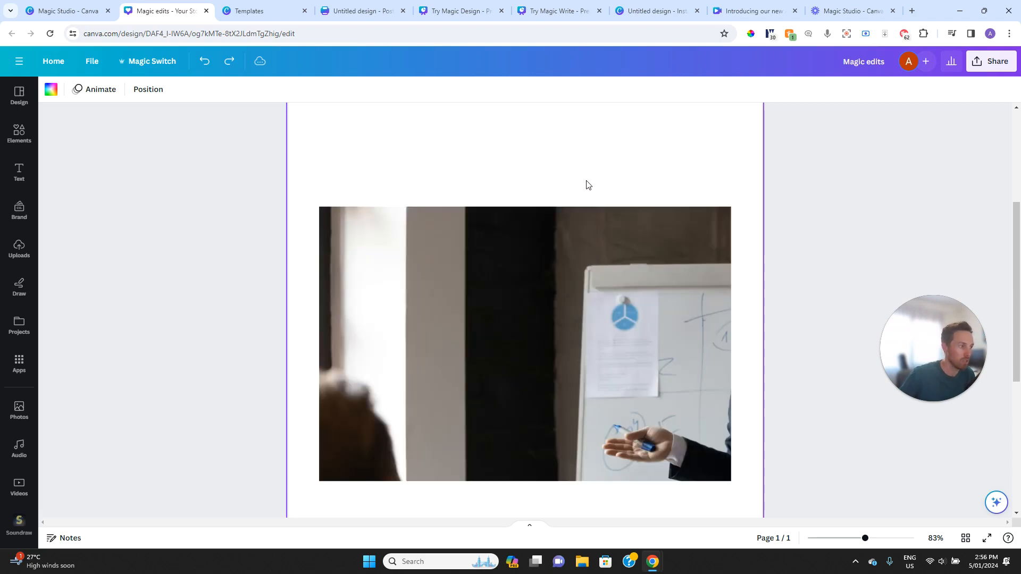
Erase the wristwatch from the standing man's wrist with Magic Eraser
scroll(611, 314, "down", 2)
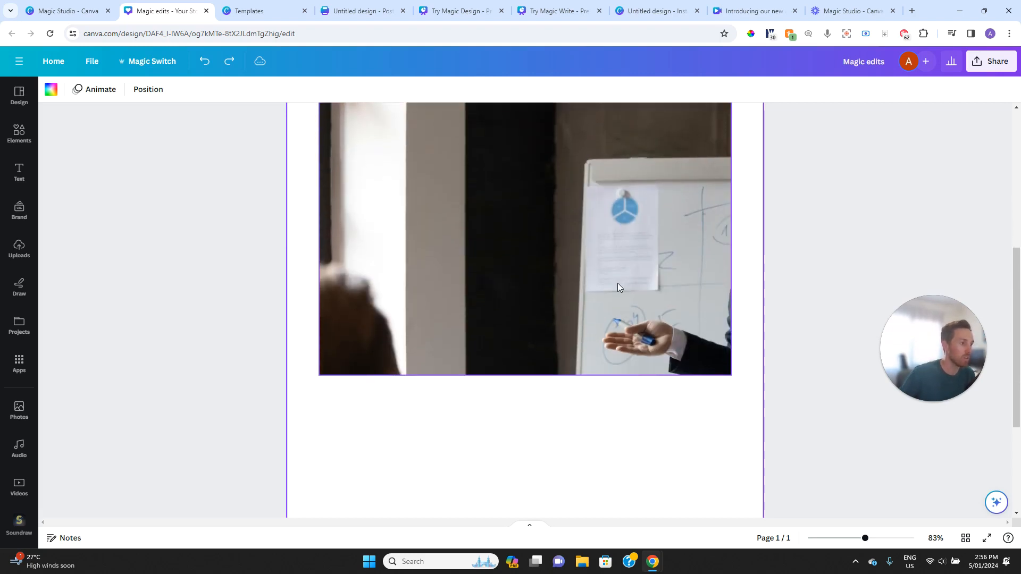
left_click(573, 297)
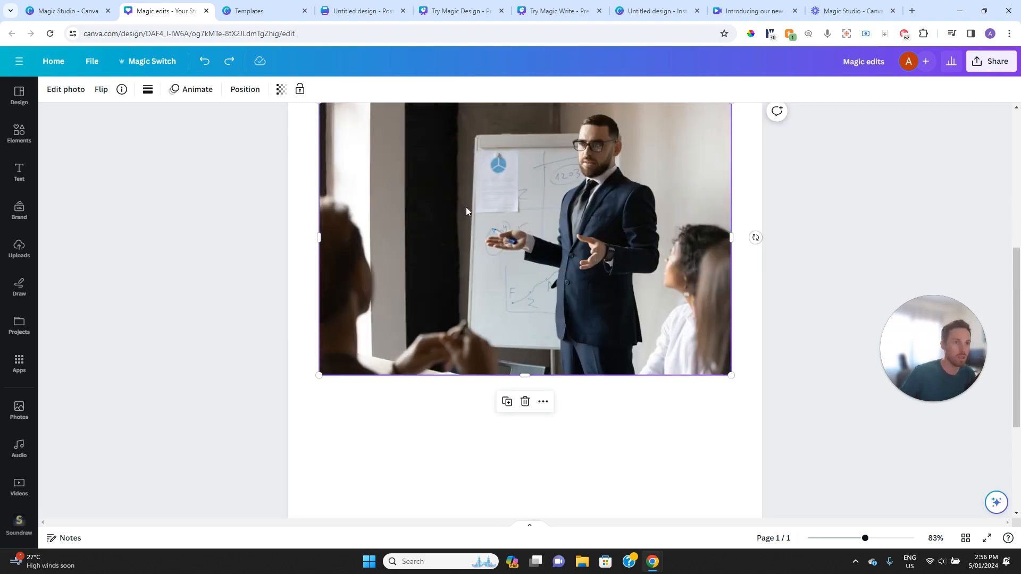
scroll(661, 308, "up", 2)
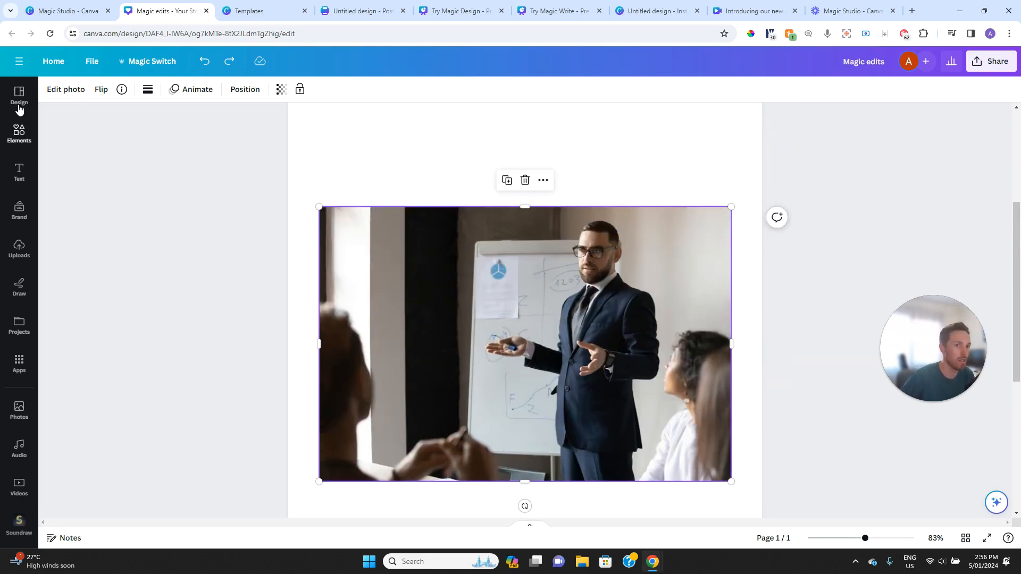
left_click(59, 90)
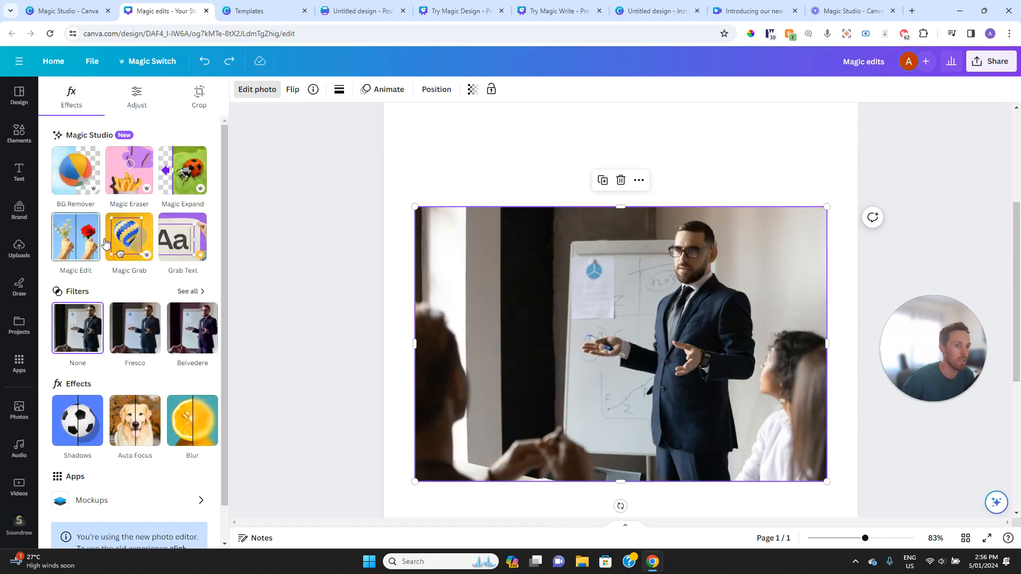
left_click(143, 188)
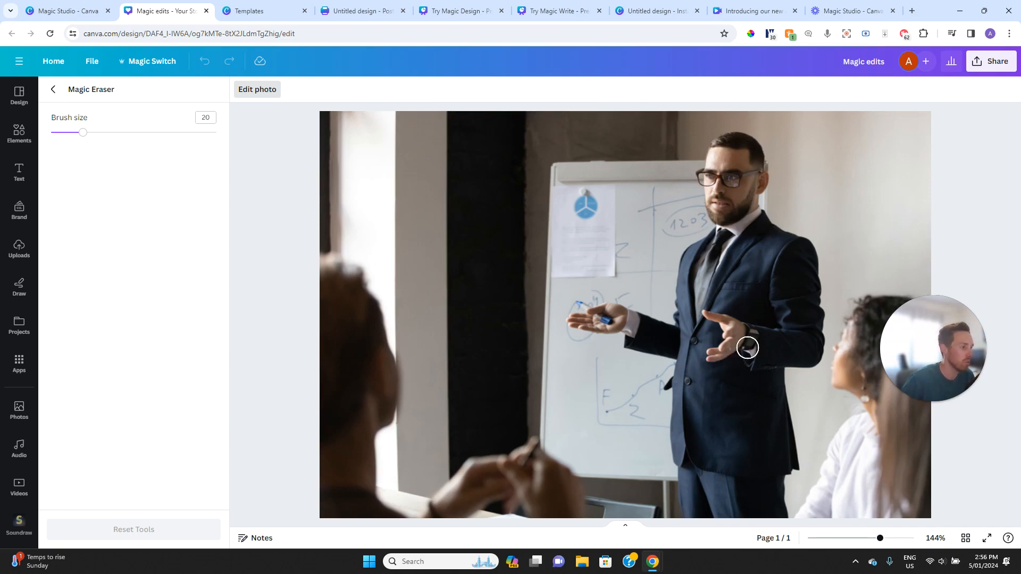
left_click_drag(749, 352, 747, 326)
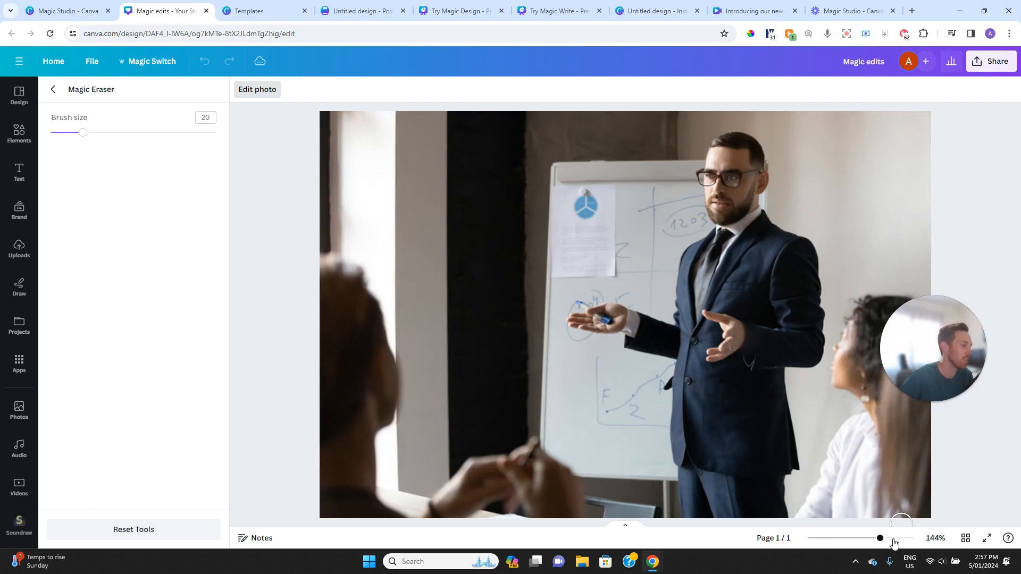
left_click_drag(879, 541, 908, 538)
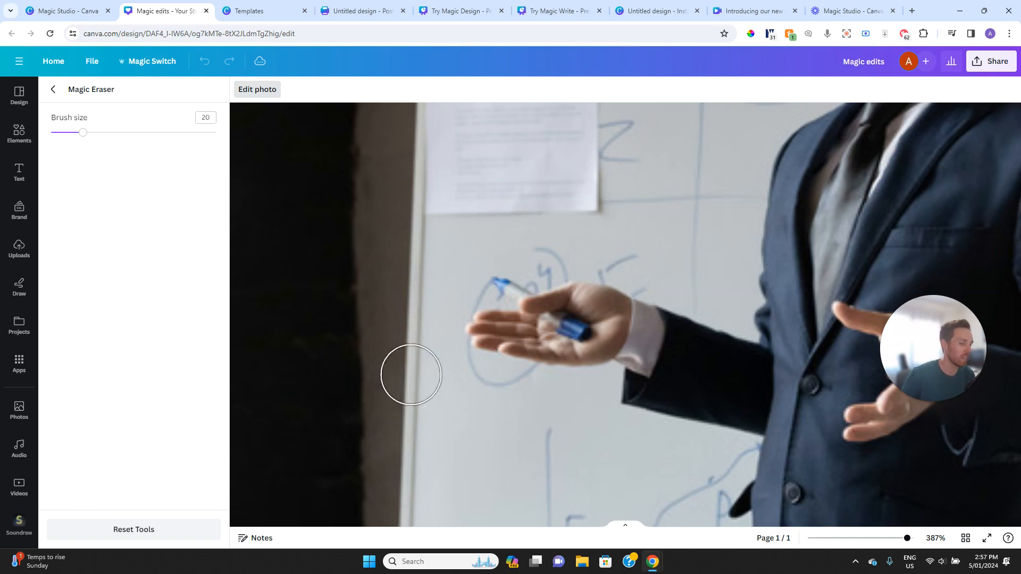
left_click(53, 89)
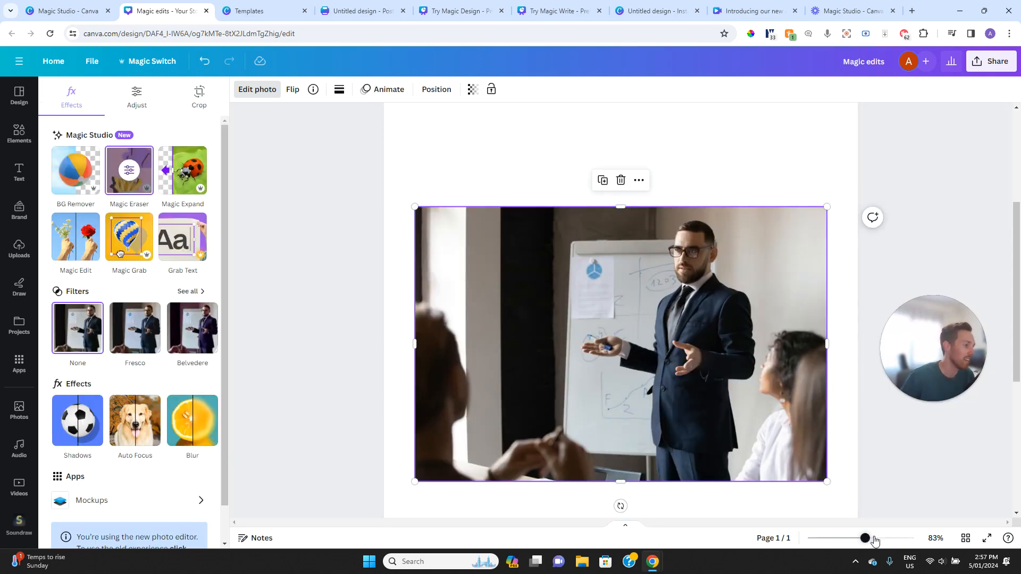
Examine the retouched wrist and jacket sleeve in the meeting photo up close
left_click_drag(874, 539, 909, 539)
left_click_drag(736, 522, 864, 539)
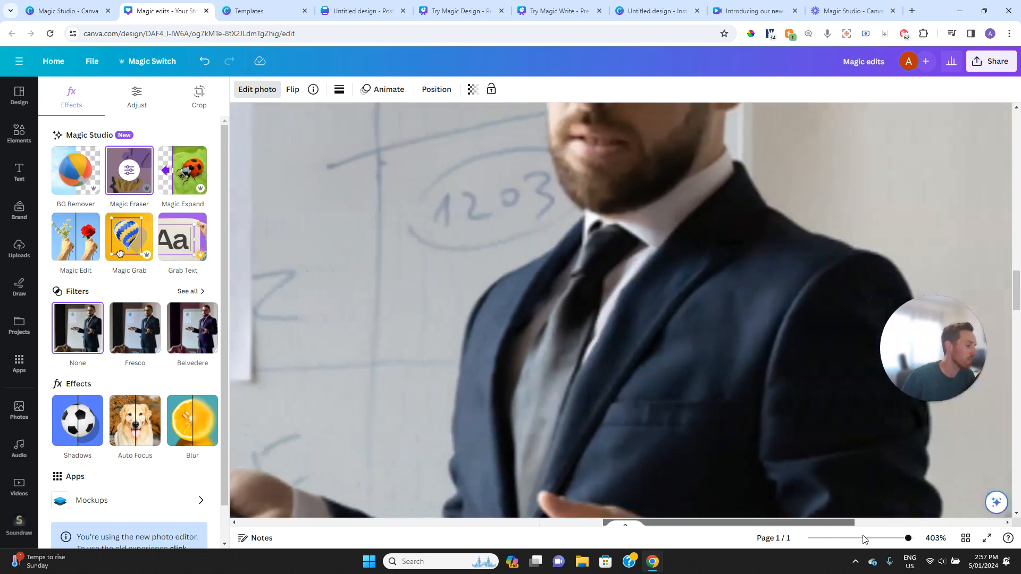
scroll(770, 454, "down", 5)
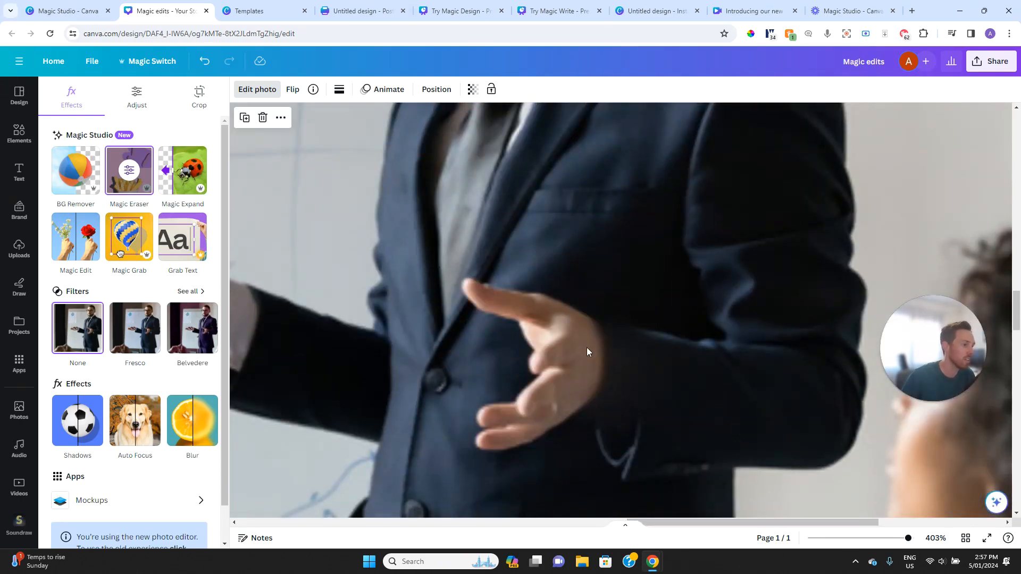
left_click_drag(909, 539, 870, 539)
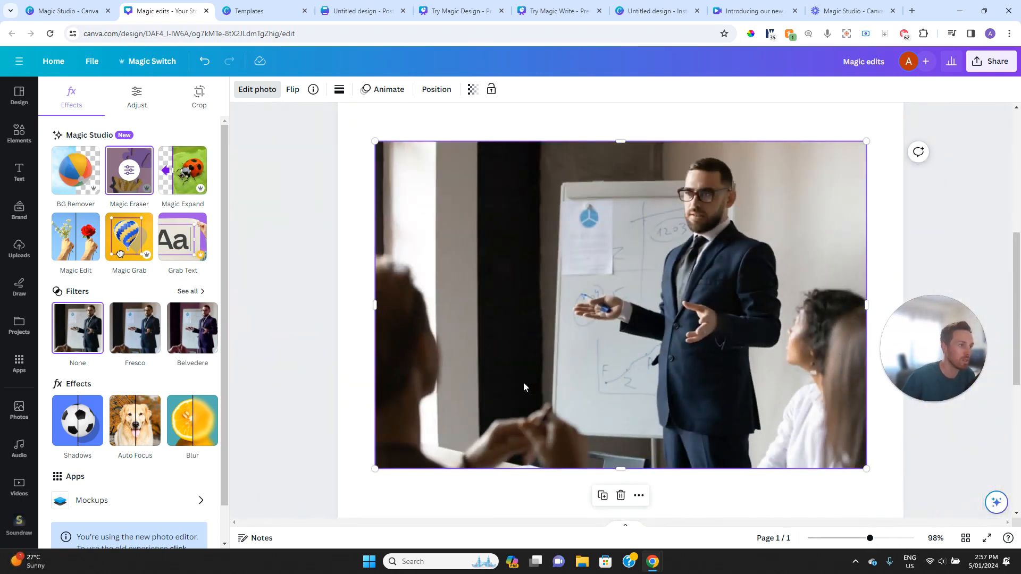
left_click_drag(871, 542, 861, 542)
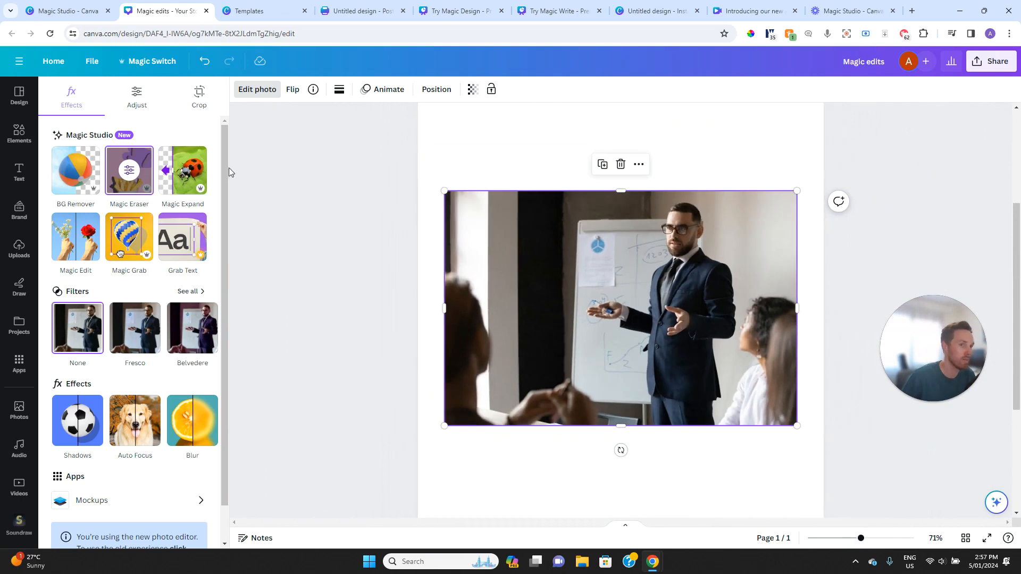
Generate Magic Expand versions of the meeting photo at the Whole Page size
left_click(191, 178)
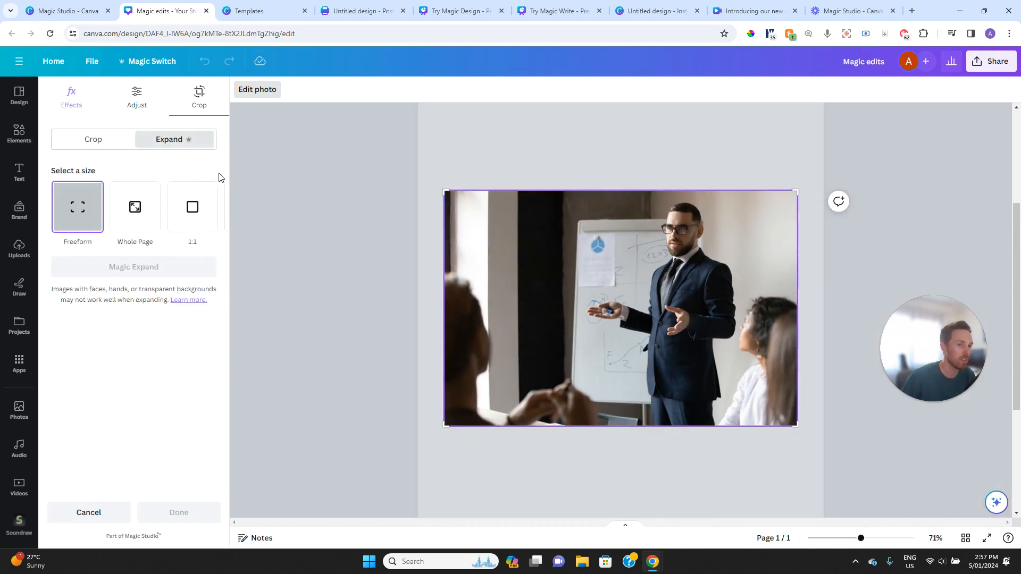
left_click(152, 220)
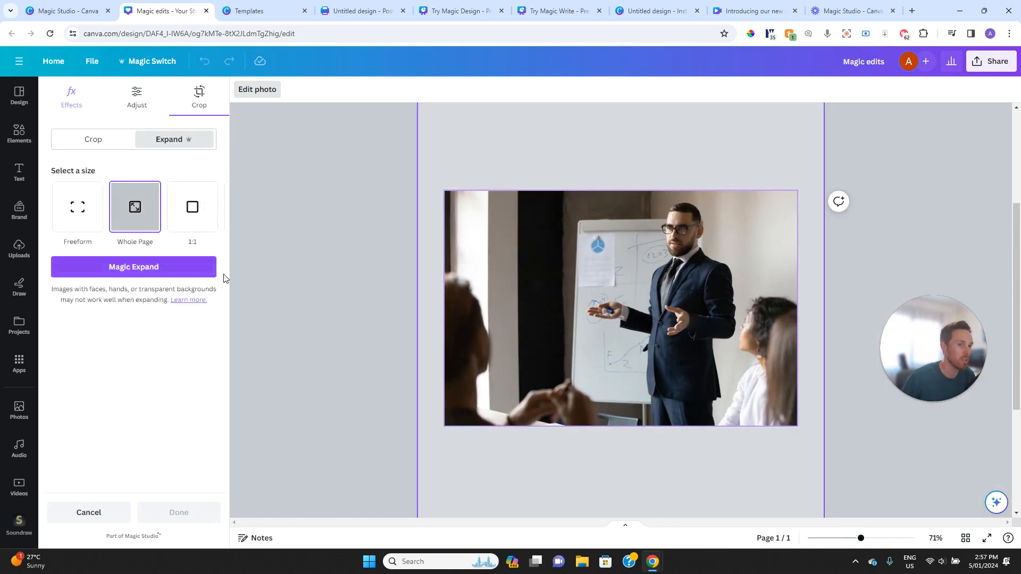
left_click(153, 266)
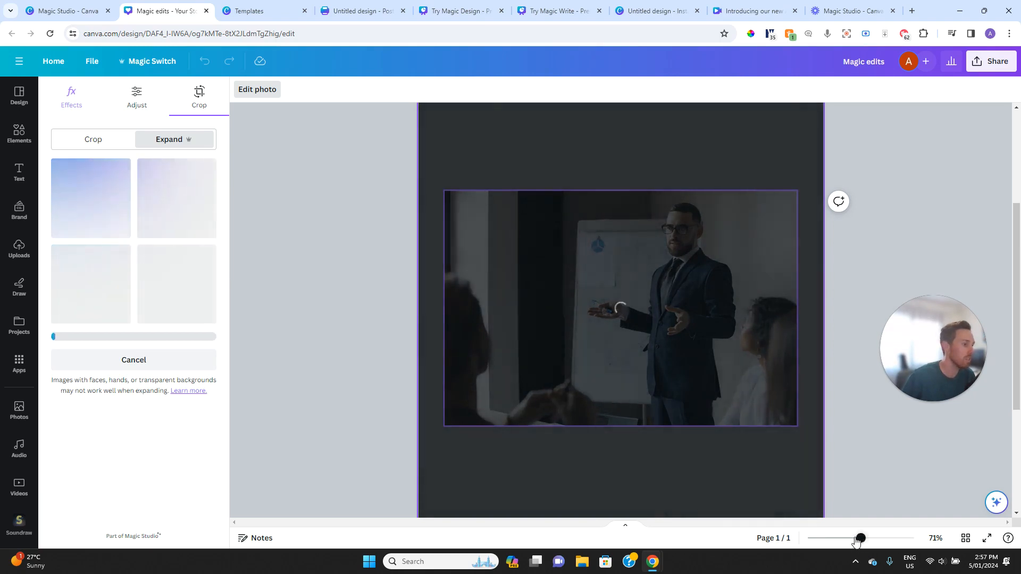
left_click_drag(860, 539, 843, 538)
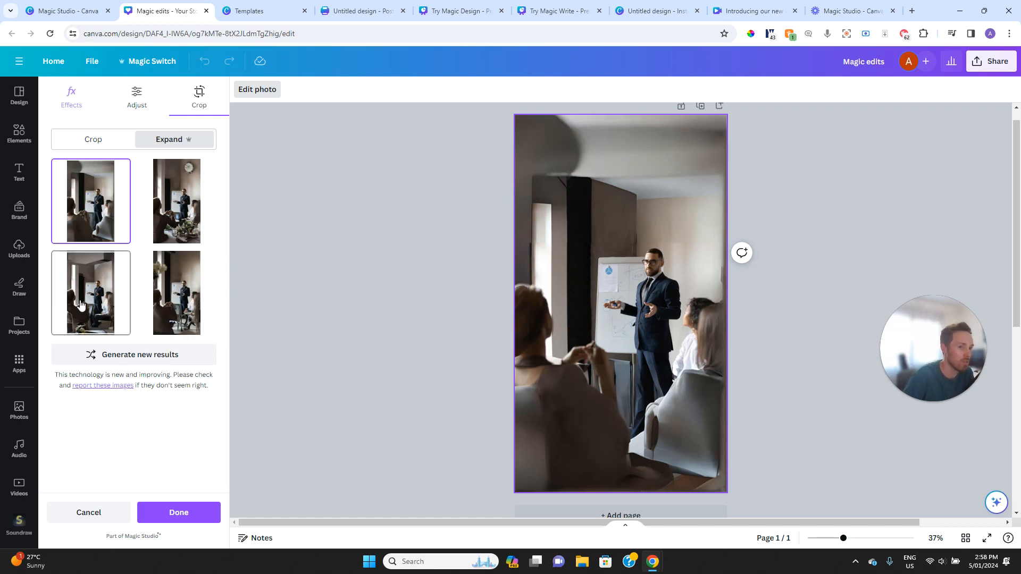
Compare the four expanded versions and apply the one with the wall clock and flowers on the table
left_click(186, 315)
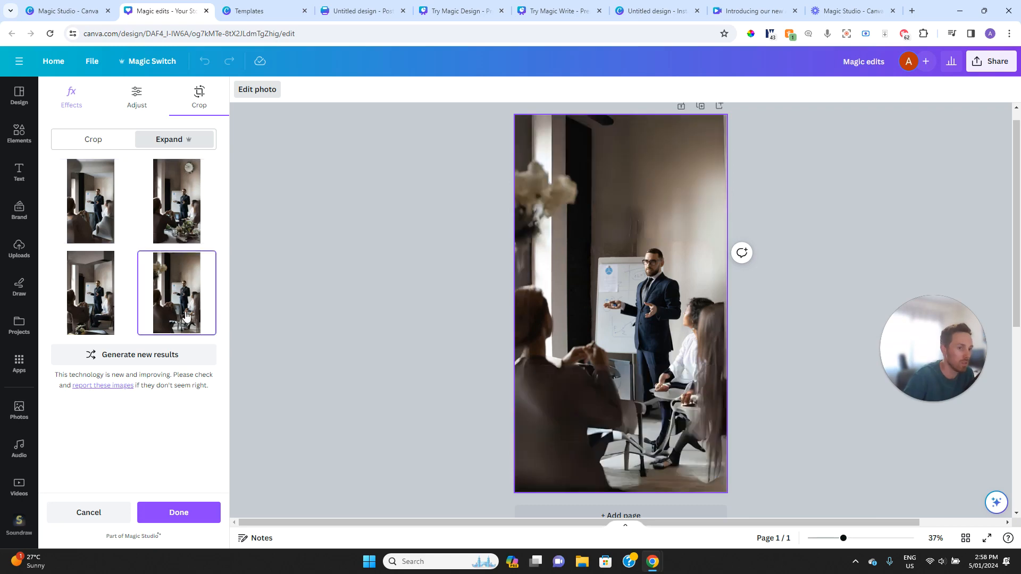
left_click(180, 225)
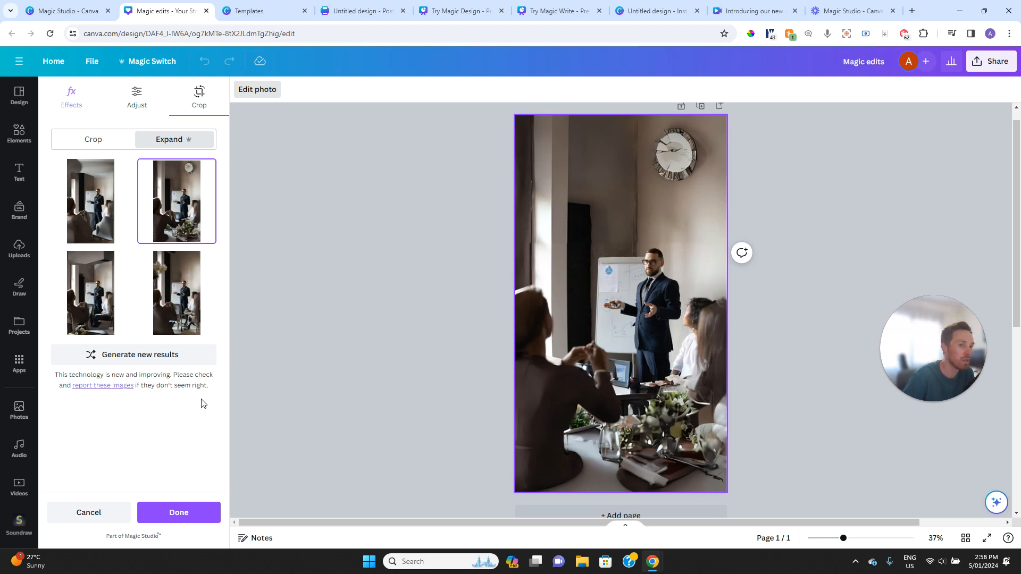
left_click(79, 291)
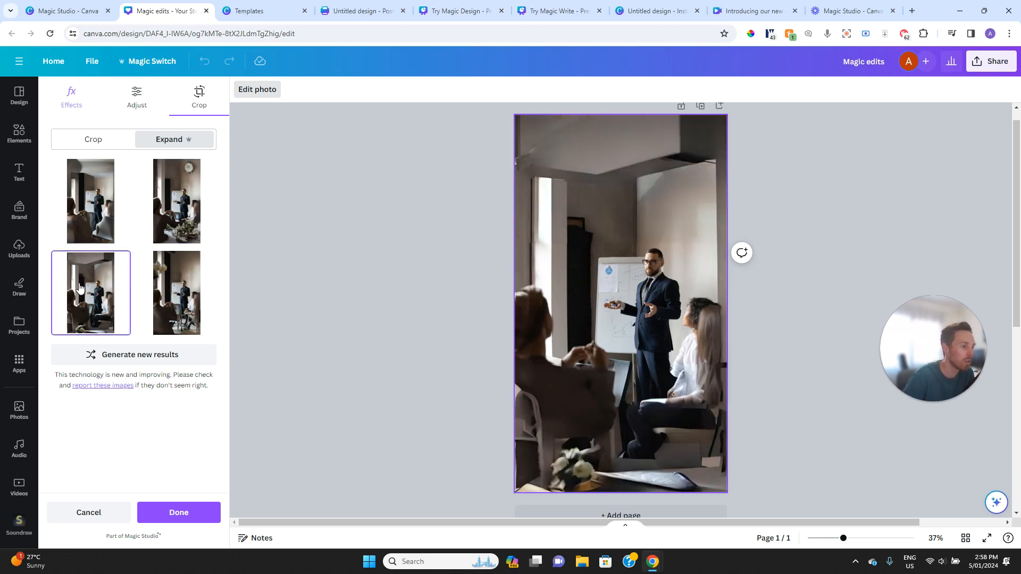
left_click(179, 309)
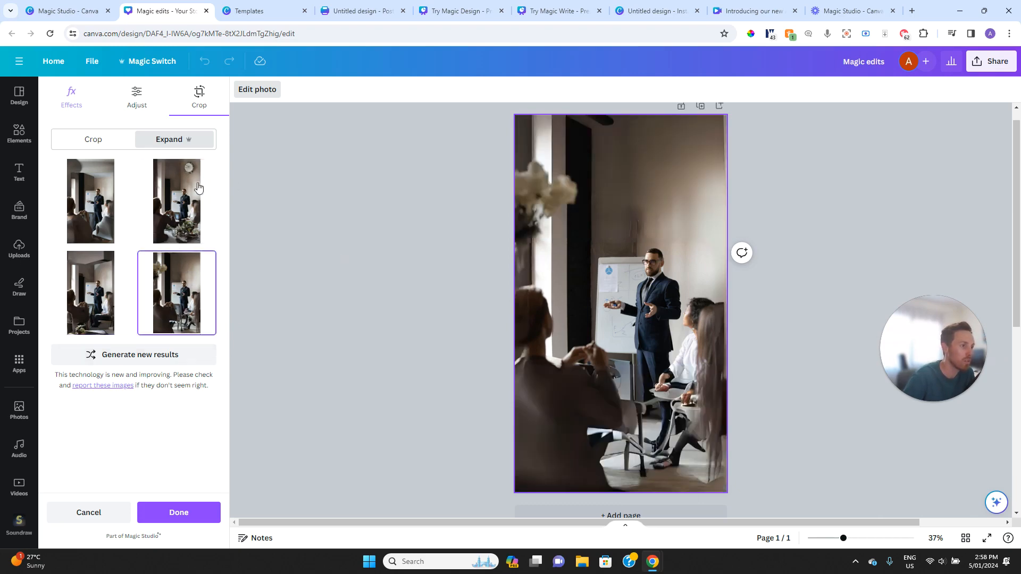
left_click(177, 214)
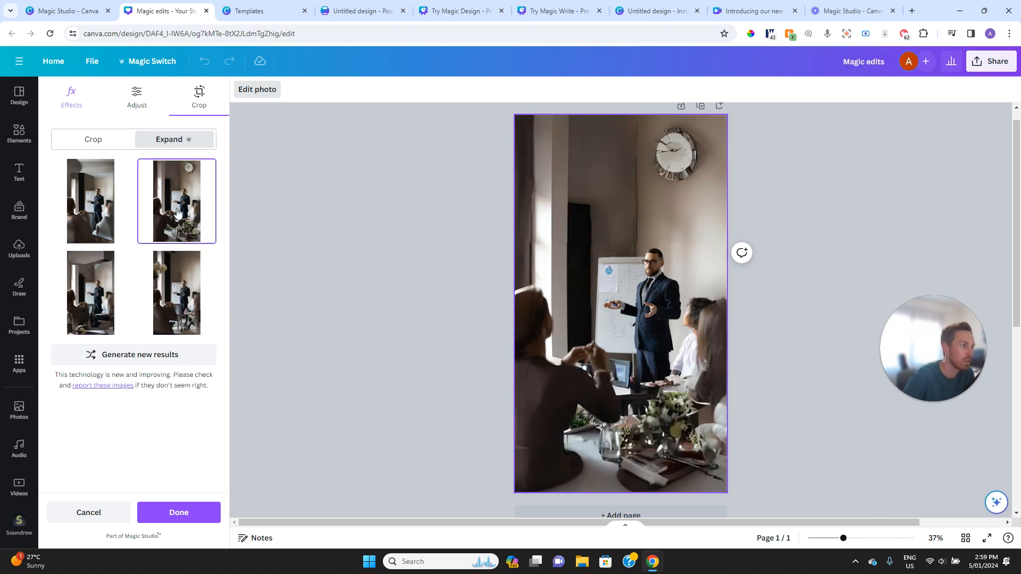
left_click(98, 203)
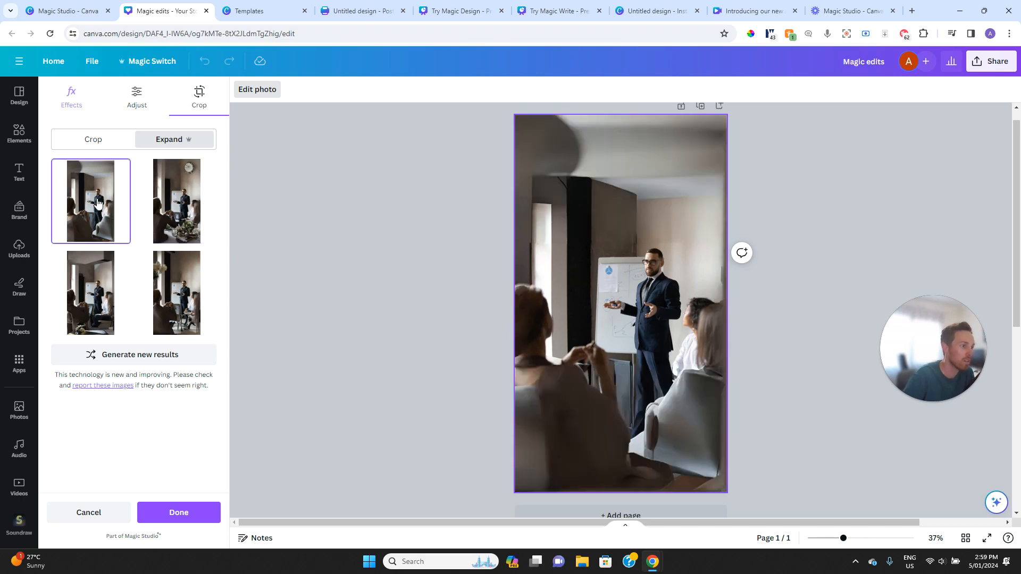
left_click(189, 214)
left_click(191, 512)
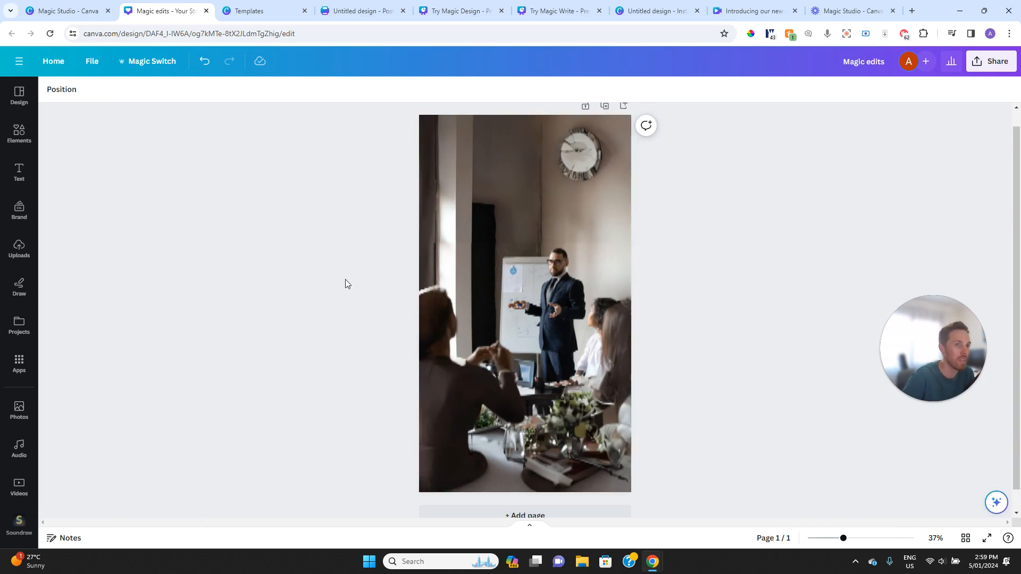
Start a Magic Edit on the expanded photo and brush over the standing man's hair with brush size 8
left_click(58, 91)
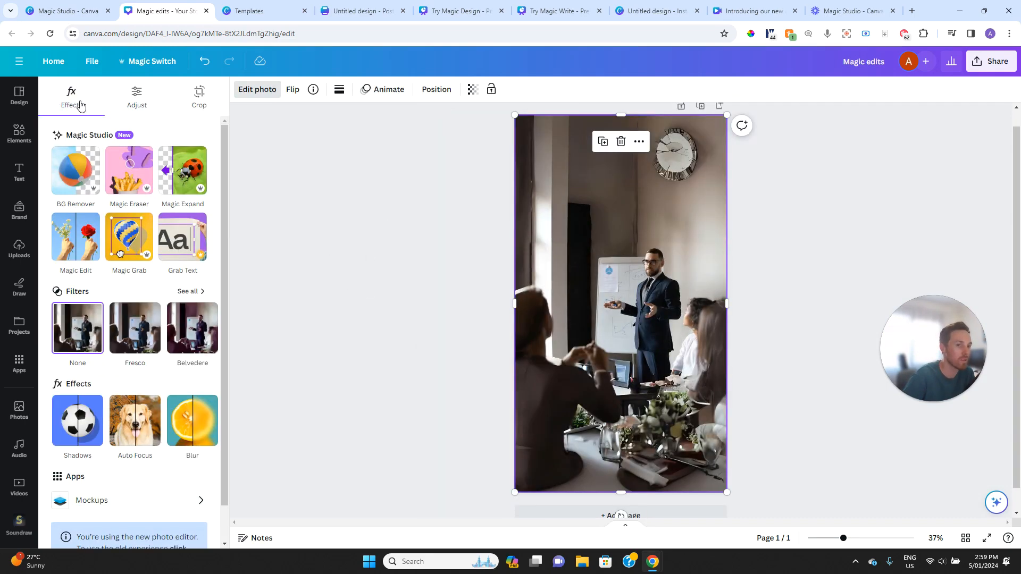
left_click(77, 246)
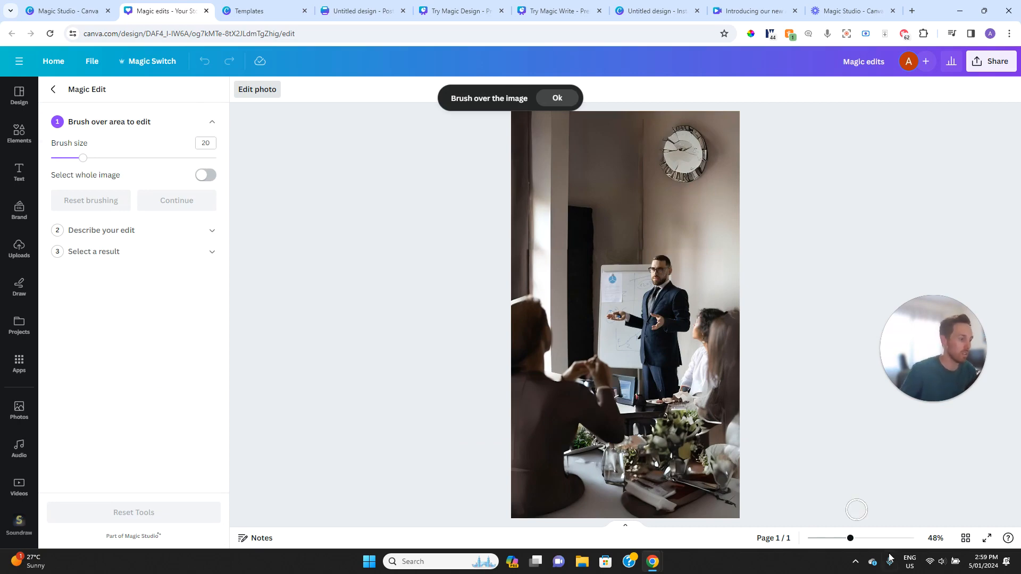
left_click_drag(850, 539, 914, 538)
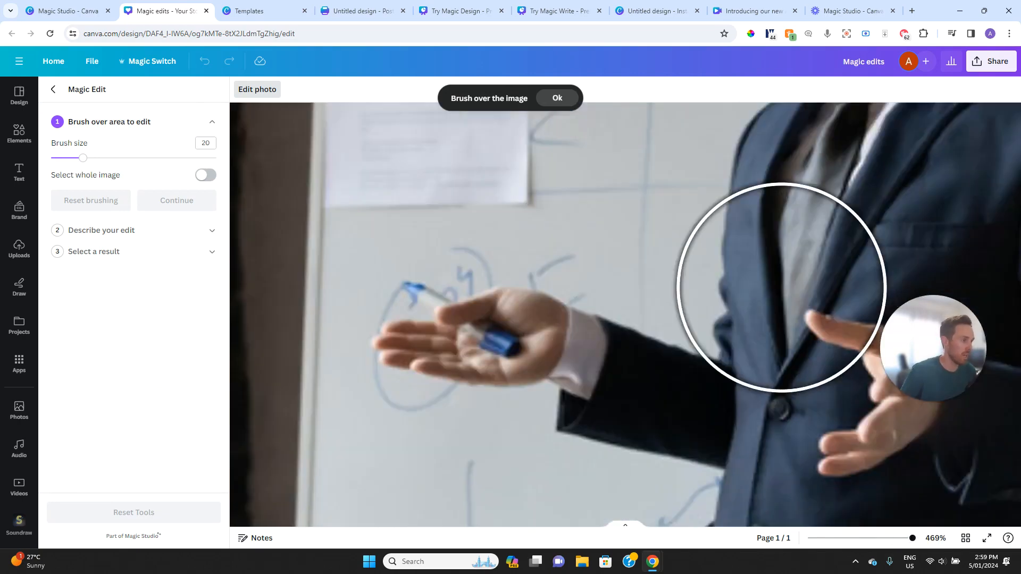
scroll(766, 246, "down", 5)
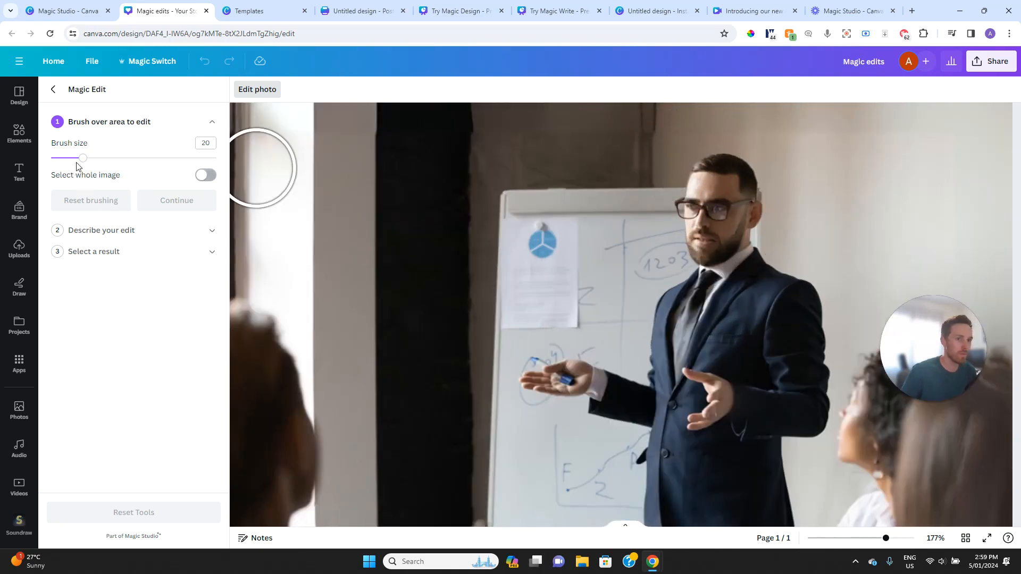
left_click_drag(85, 160, 63, 165)
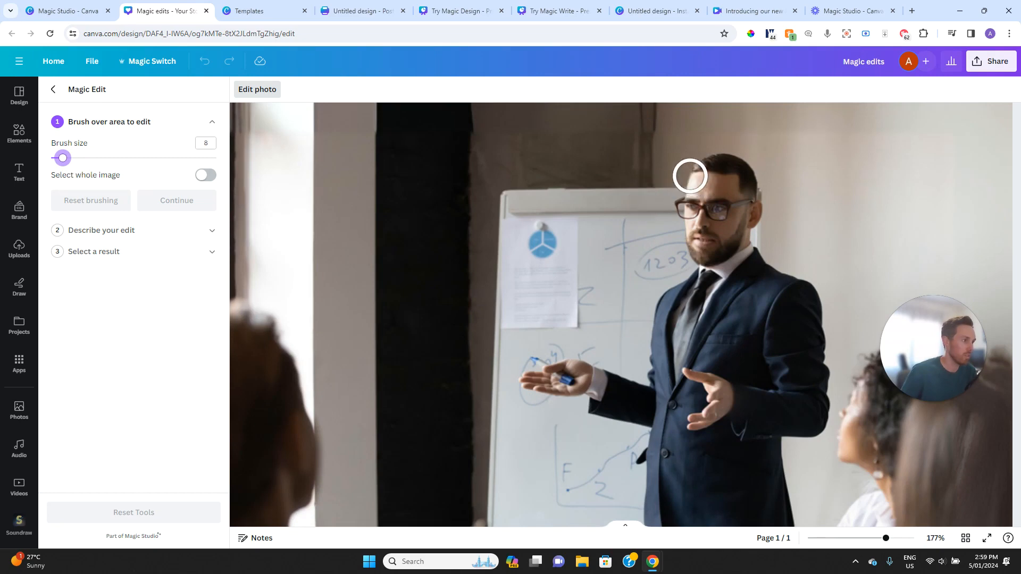
mouse_move(695, 169)
left_mouse_down()
mouse_move(757, 167)
mouse_move(766, 186)
mouse_move(743, 173)
left_mouse_up()
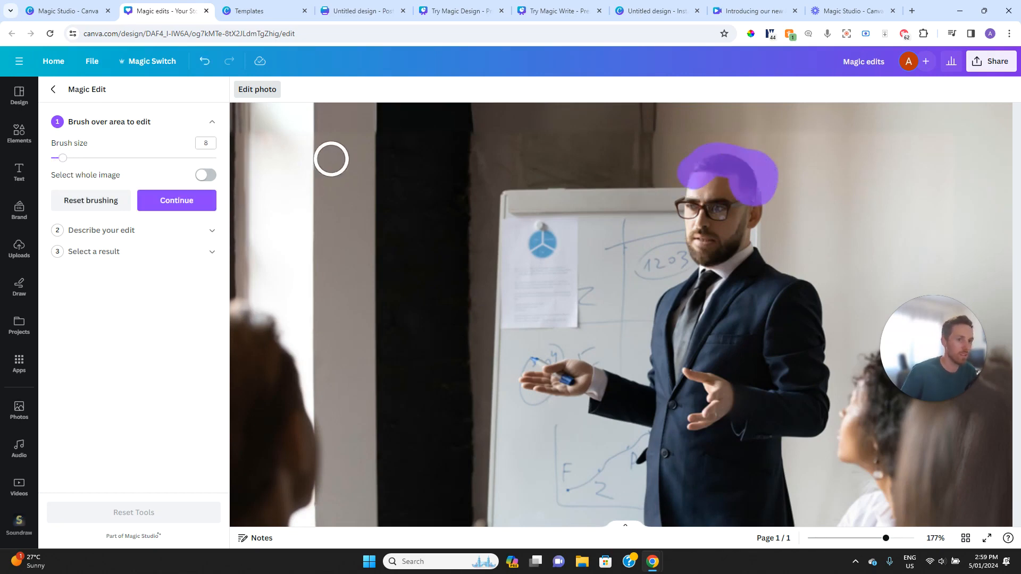
Generate a Magic Edit with the prompt "red hair" for the brushed area and apply the orange-red hair result
left_click(165, 201)
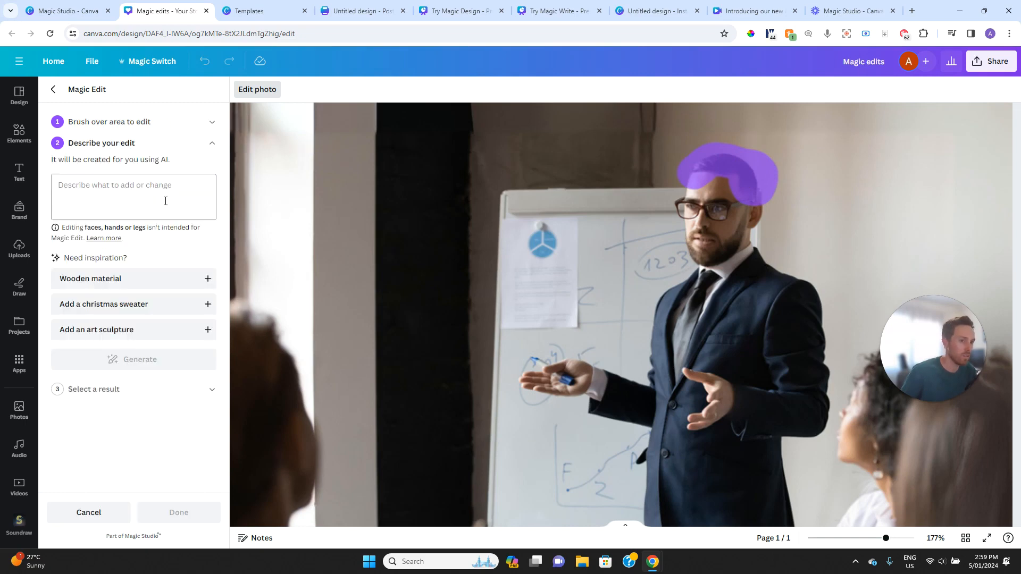
left_click(129, 194)
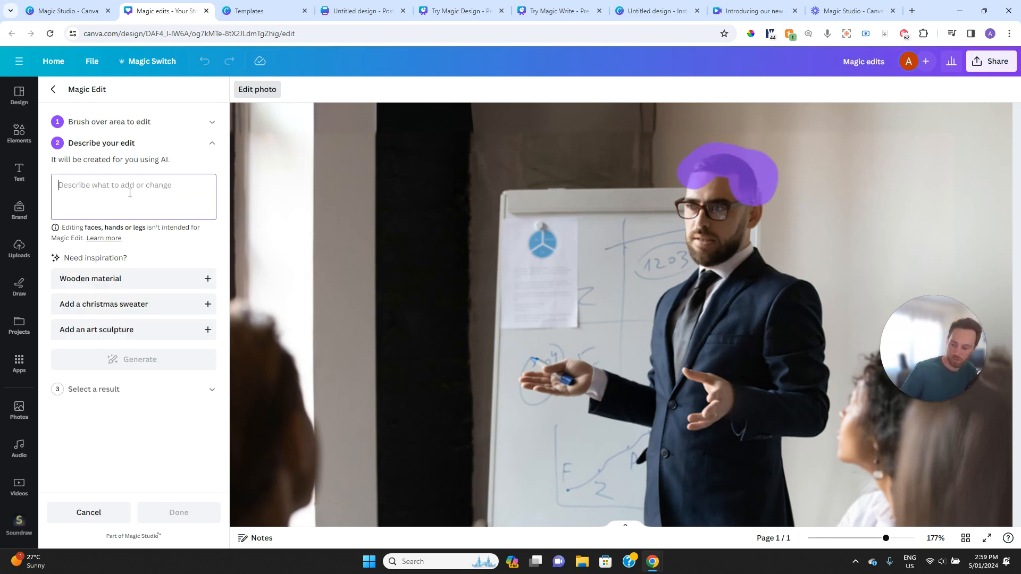
type("red hair")
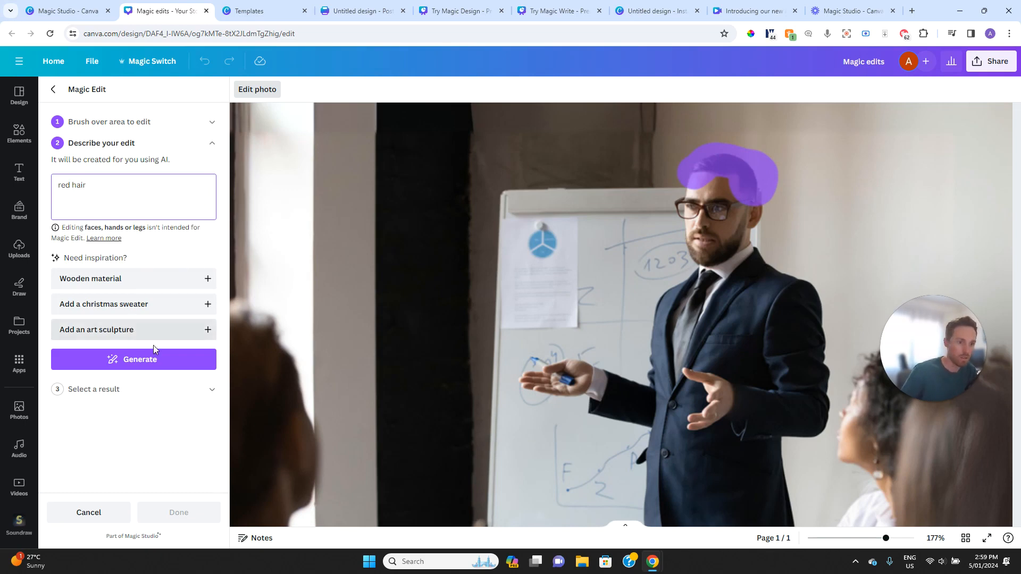
left_click(139, 359)
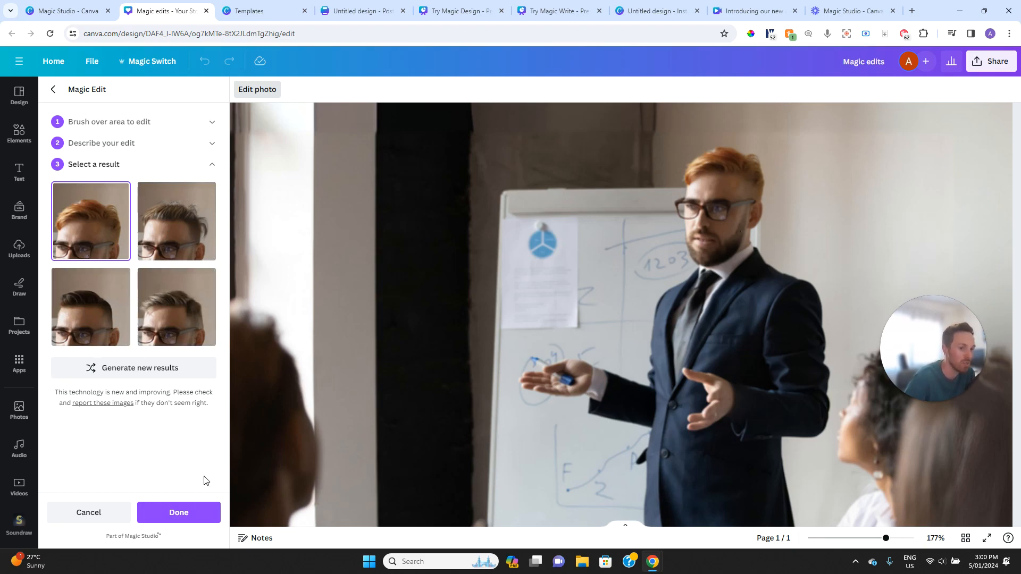
left_click(190, 517)
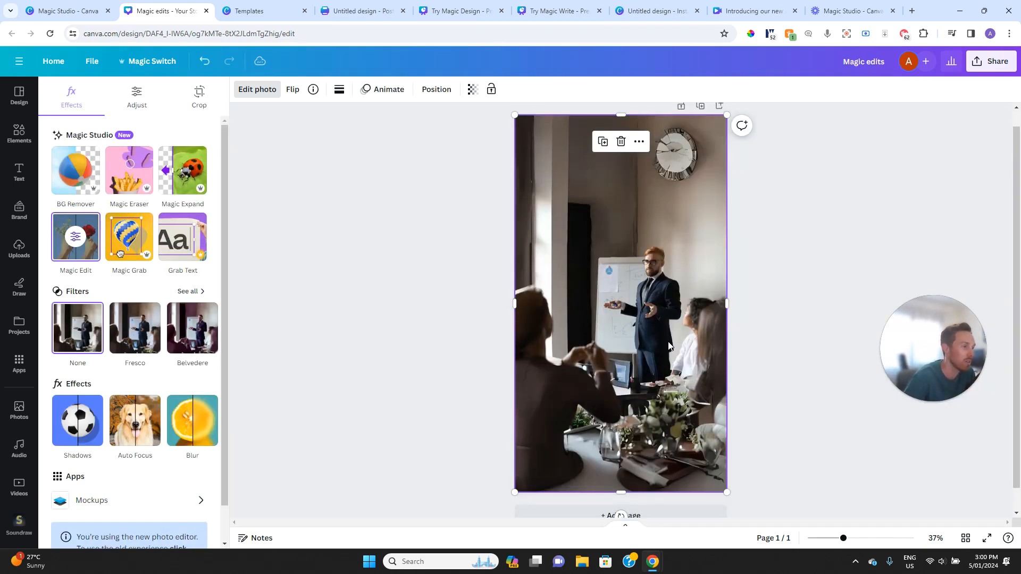
Examine the standing man's edited hair up close and in the context of the whole photo
left_click(795, 284)
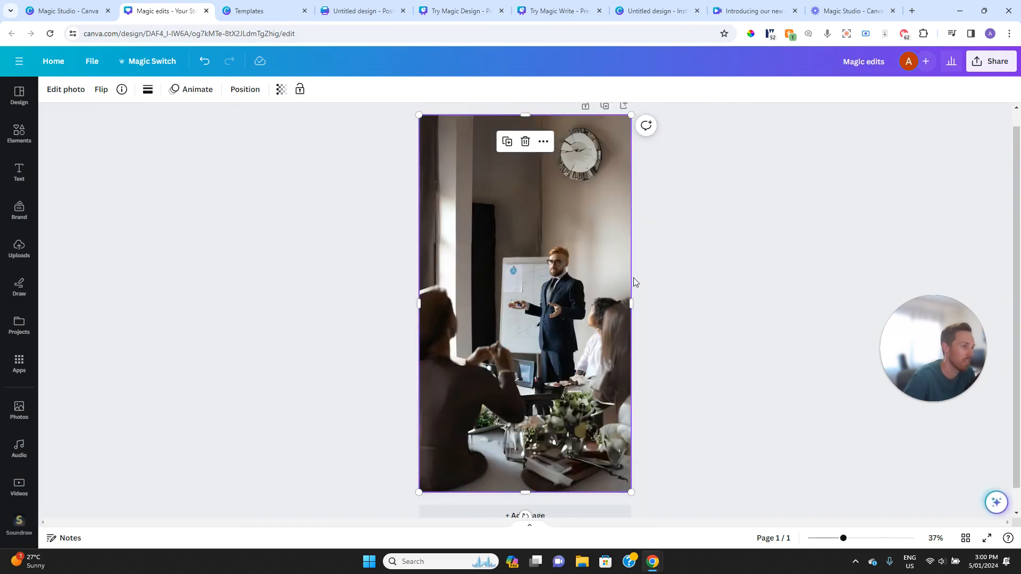
left_click(665, 274)
left_click(567, 276)
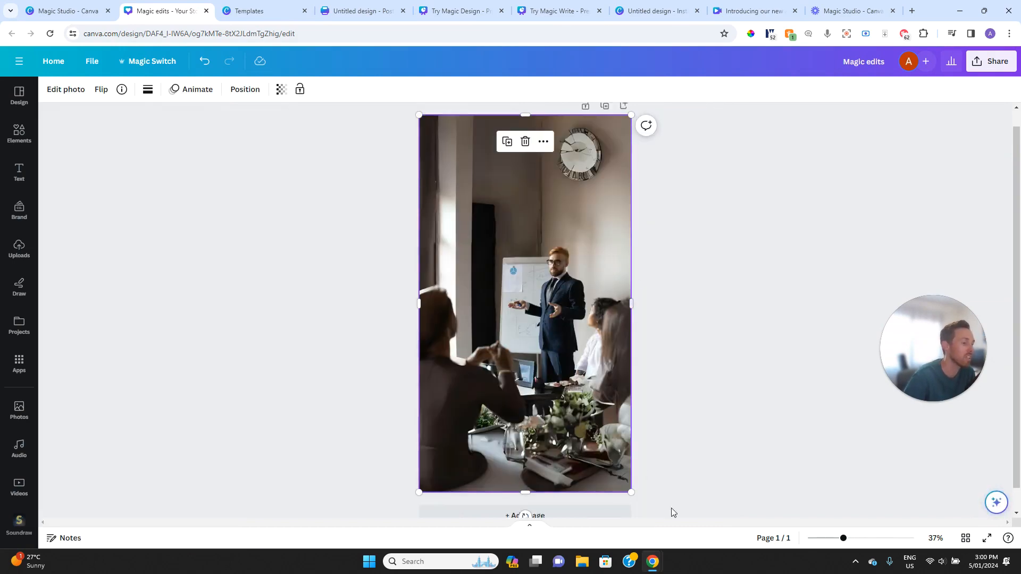
left_click_drag(845, 543, 895, 540)
scroll(619, 271, "up", 2)
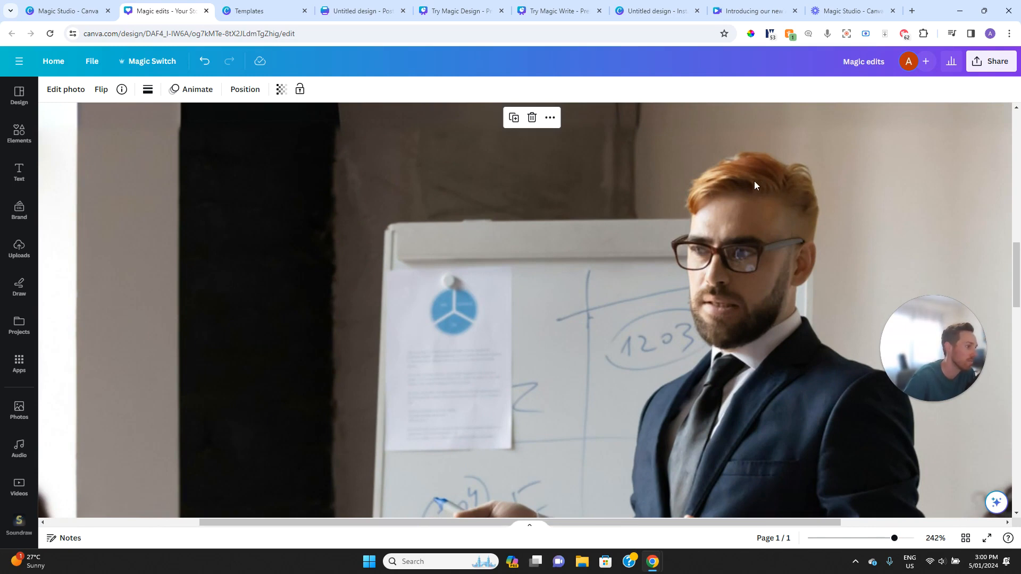
left_click_drag(899, 543, 857, 534)
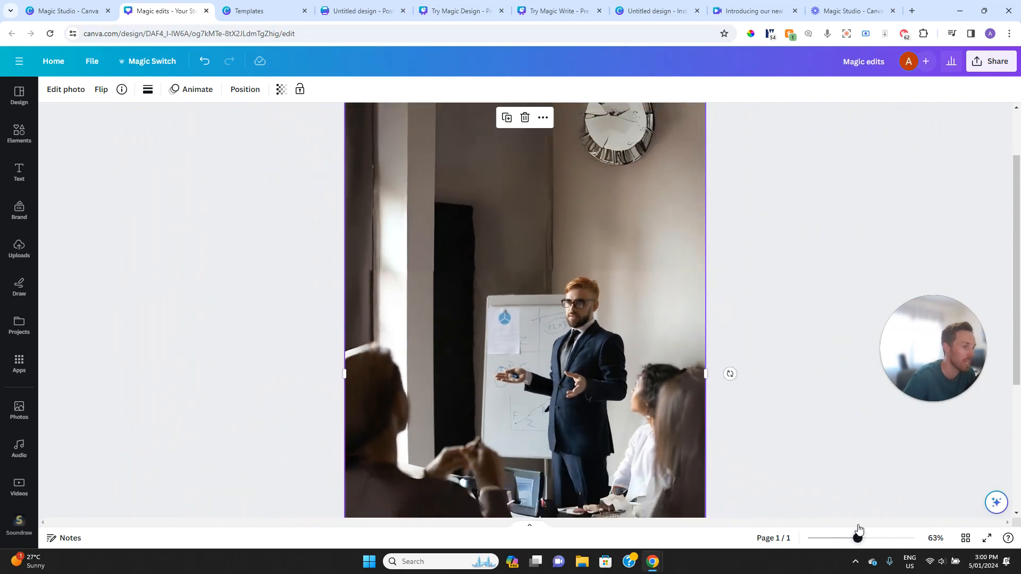
scroll(575, 344, "down", 2)
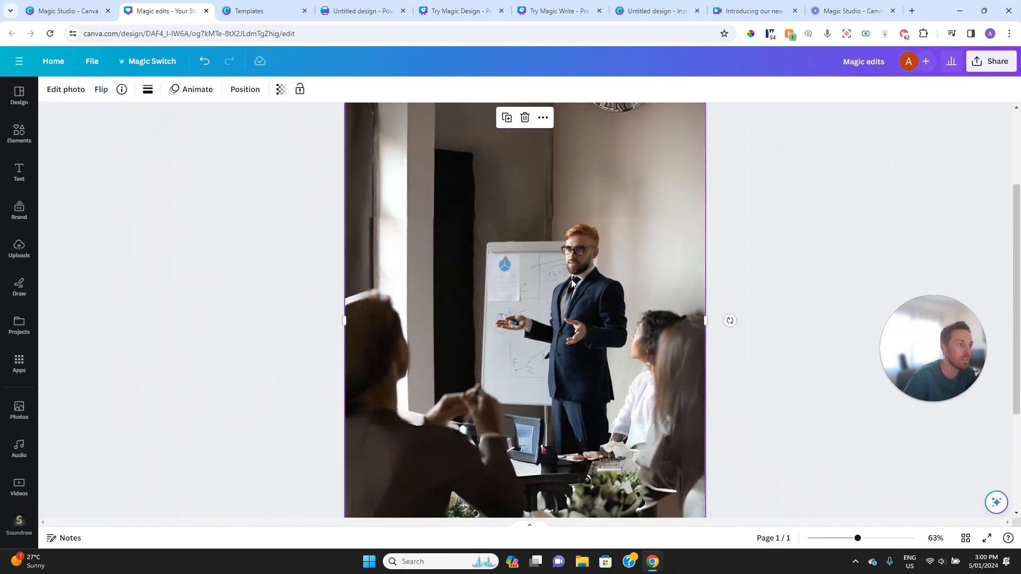
Separate the people from the meeting photo's background with Magic Grab and reposition the cutout slightly up and to the right
left_click(66, 89)
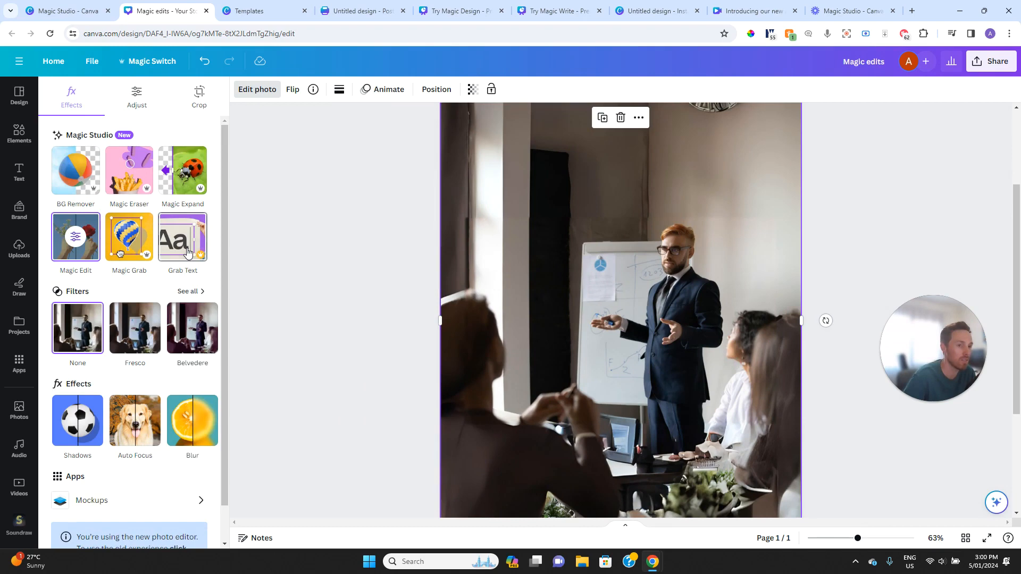
left_click(130, 242)
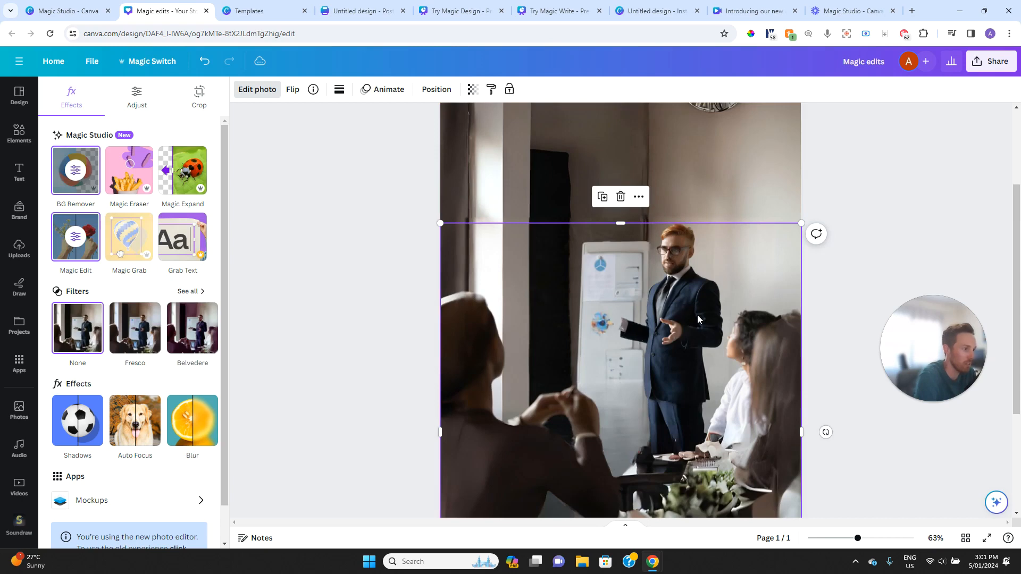
left_click_drag(688, 333, 704, 230)
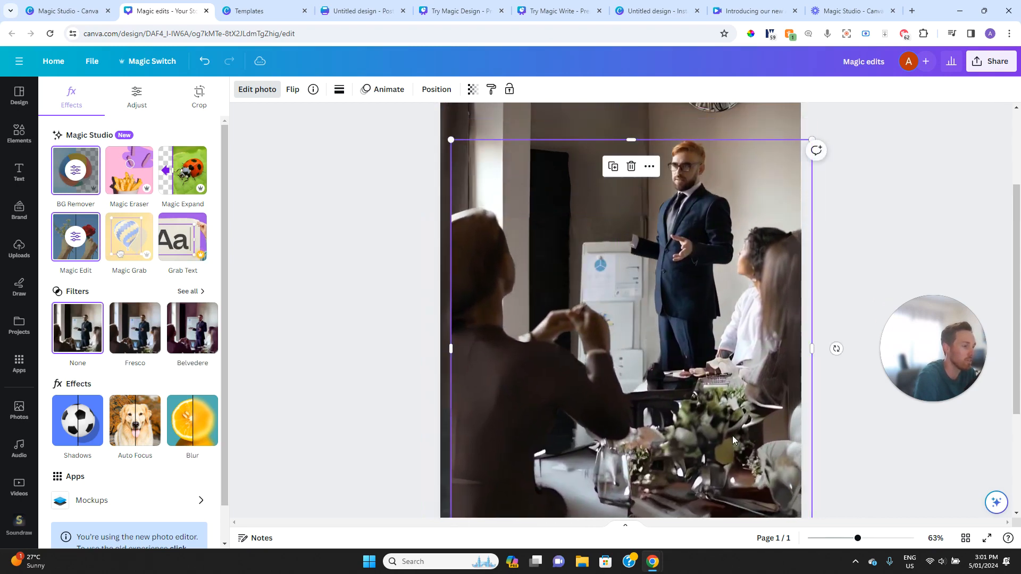
left_click_drag(740, 428, 744, 481)
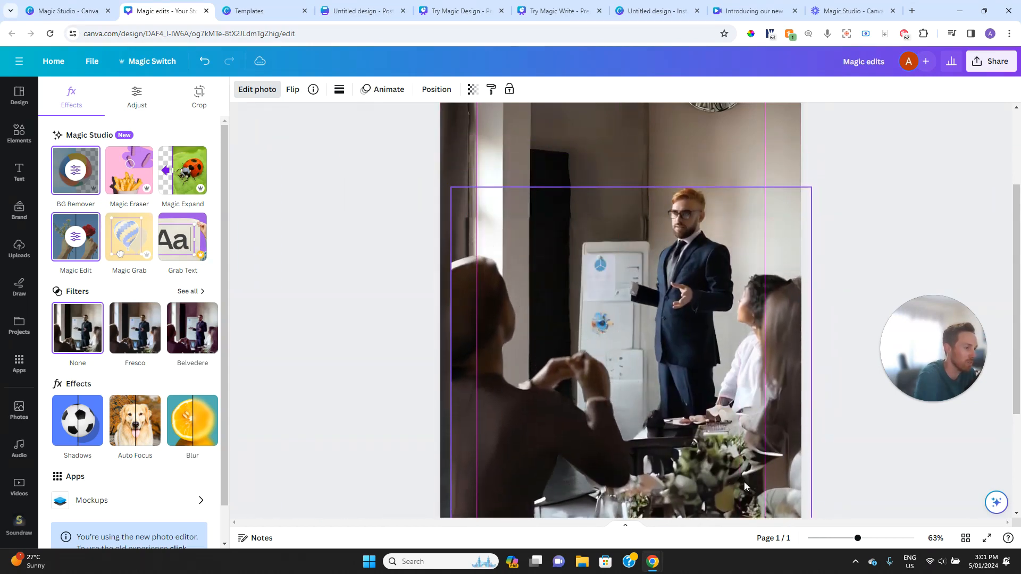
left_click_drag(713, 333, 712, 357)
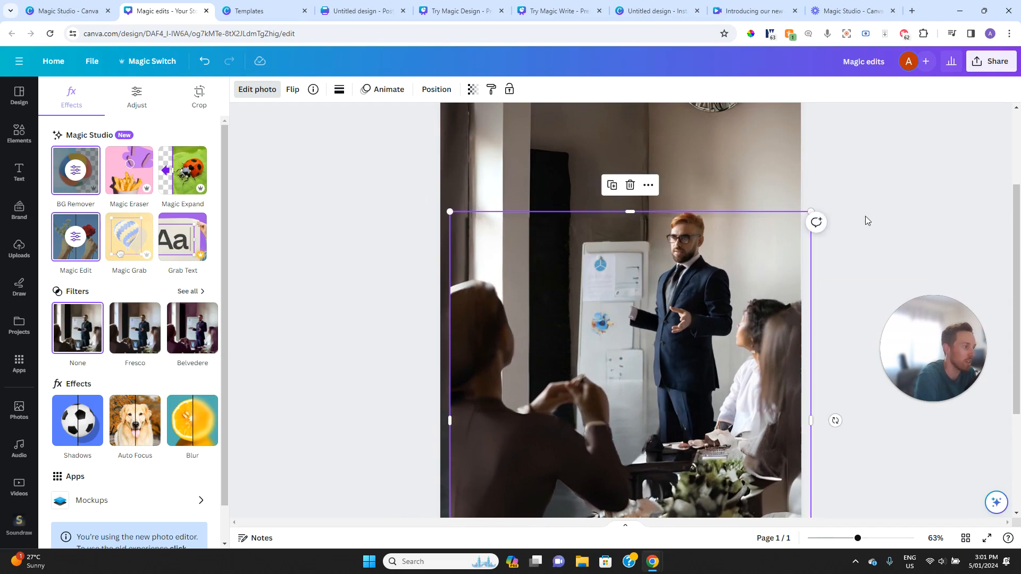
left_click(777, 182)
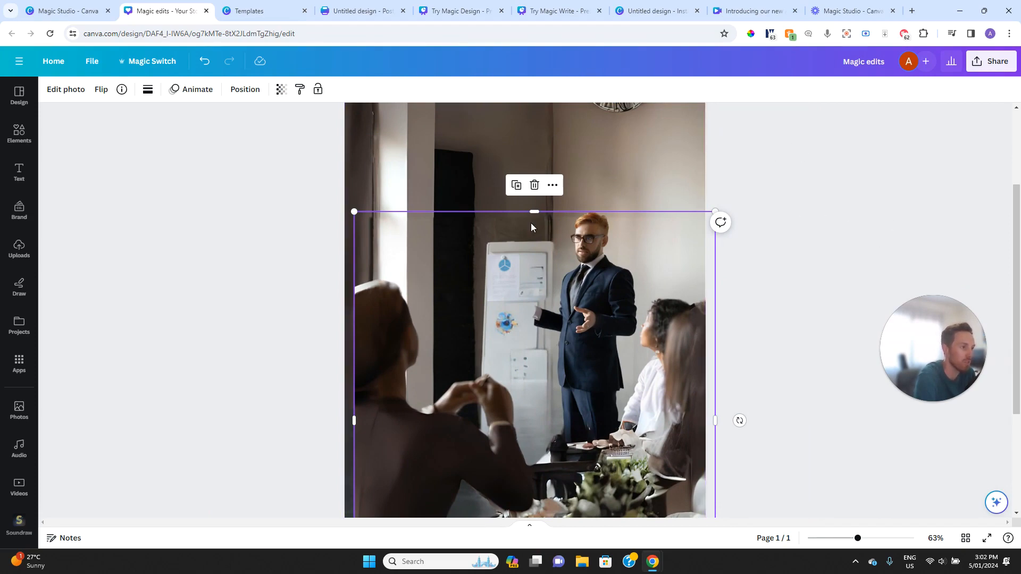
left_click(772, 316)
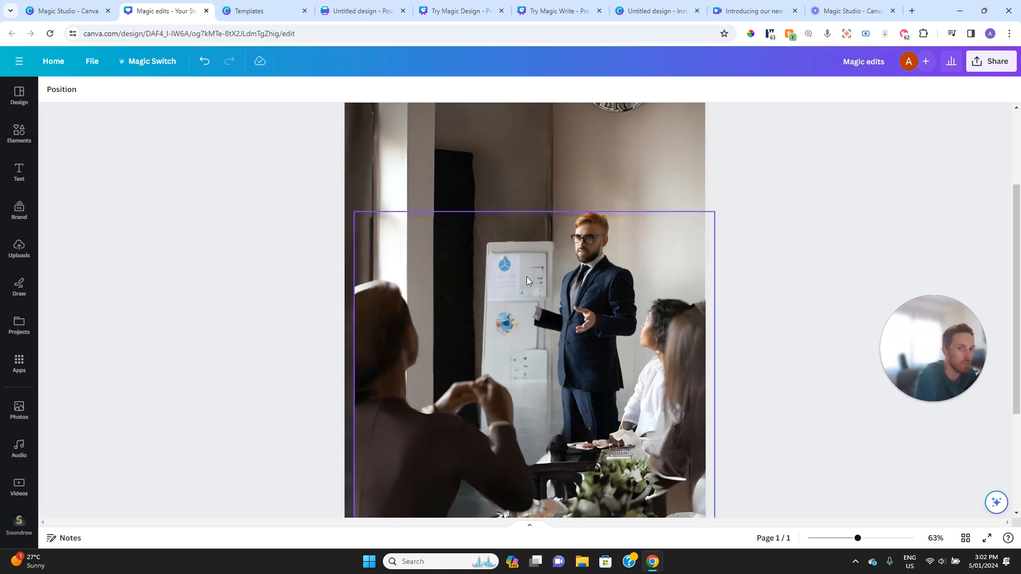
left_click(537, 373)
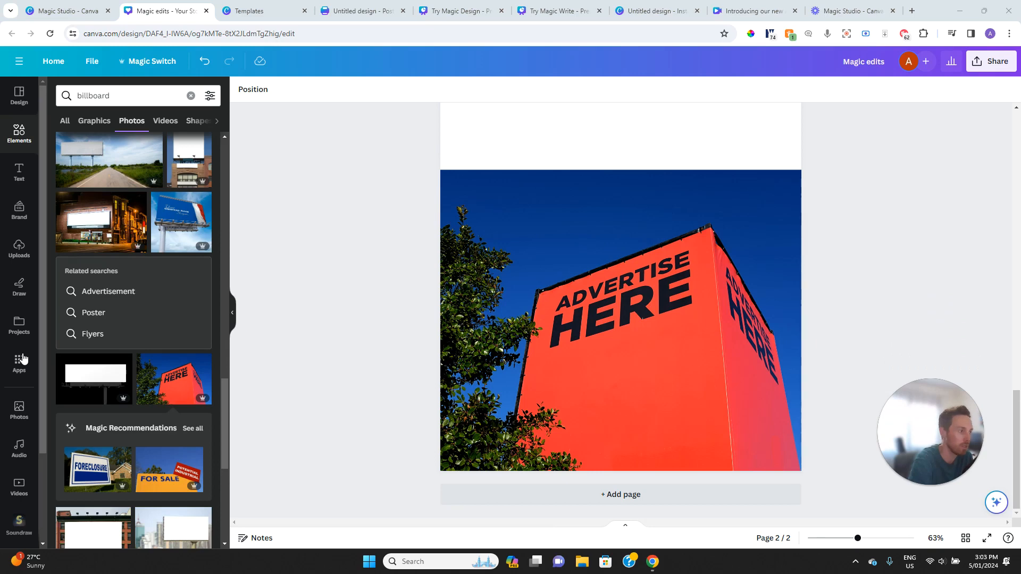
Extract the front ADVERTISE HERE lettering from the billboard photo with Grab Text, move it off the red wall and put it back
left_click(552, 297)
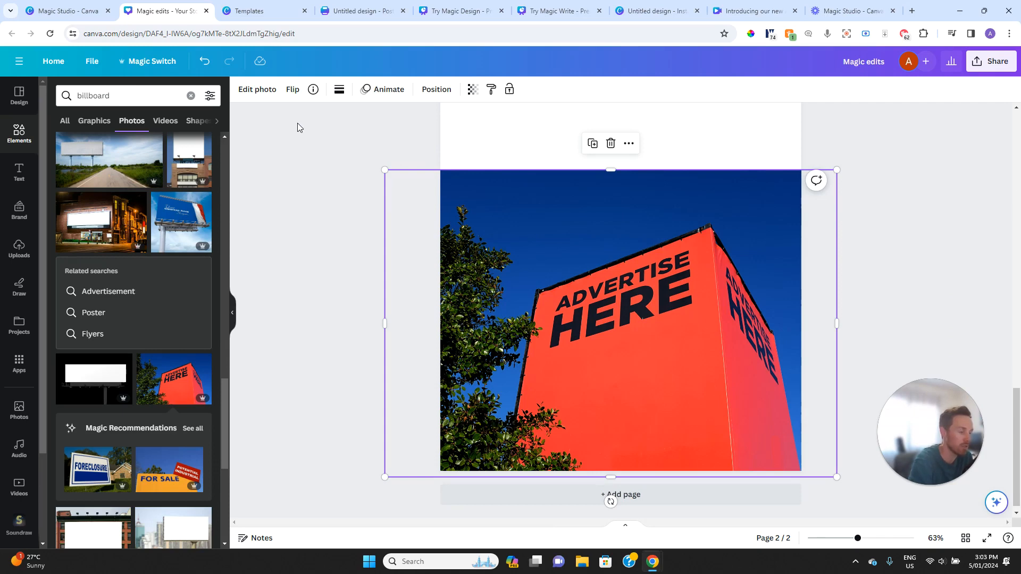
left_click(255, 90)
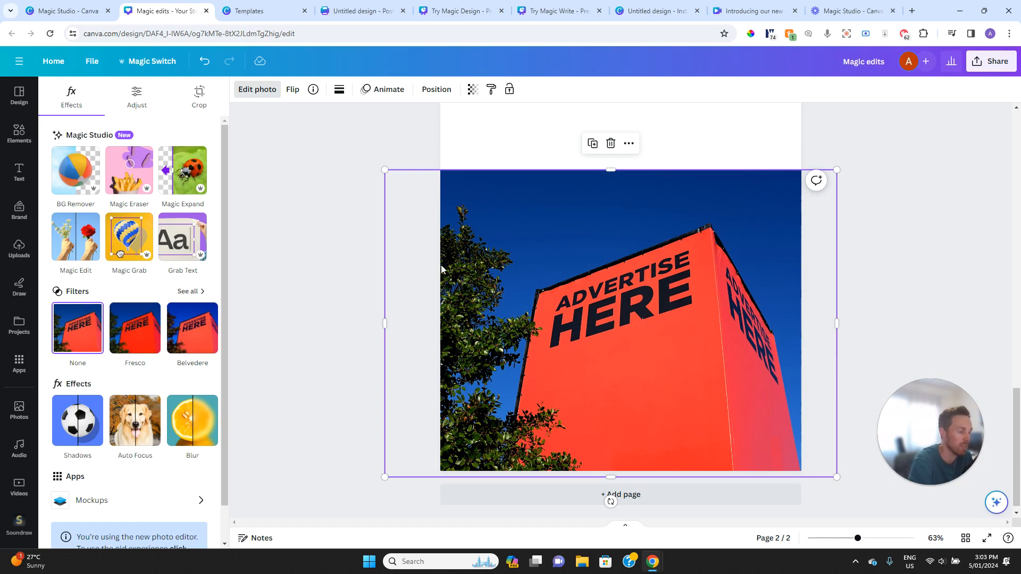
left_click(180, 246)
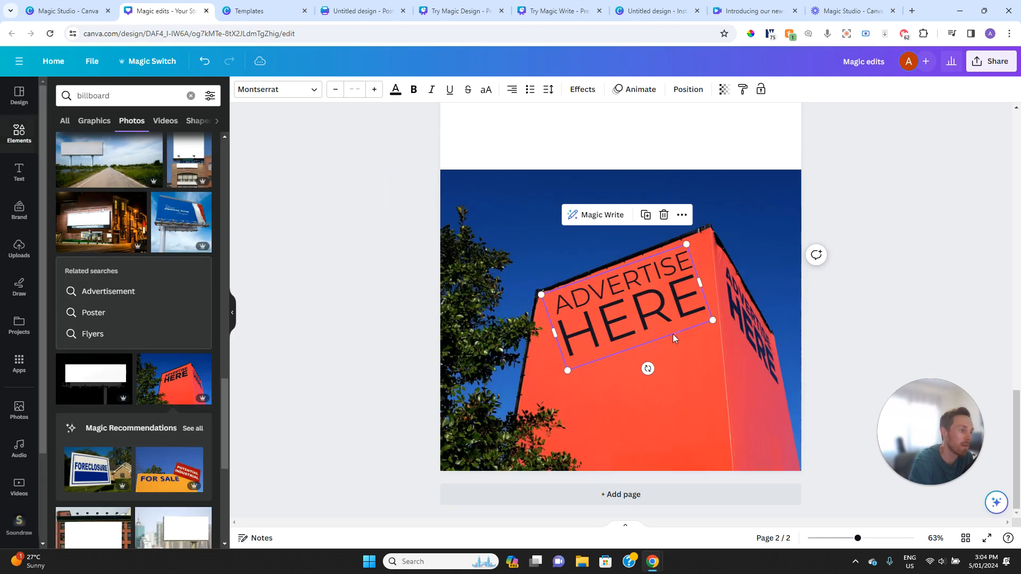
left_click(710, 375)
left_click_drag(637, 303, 519, 205)
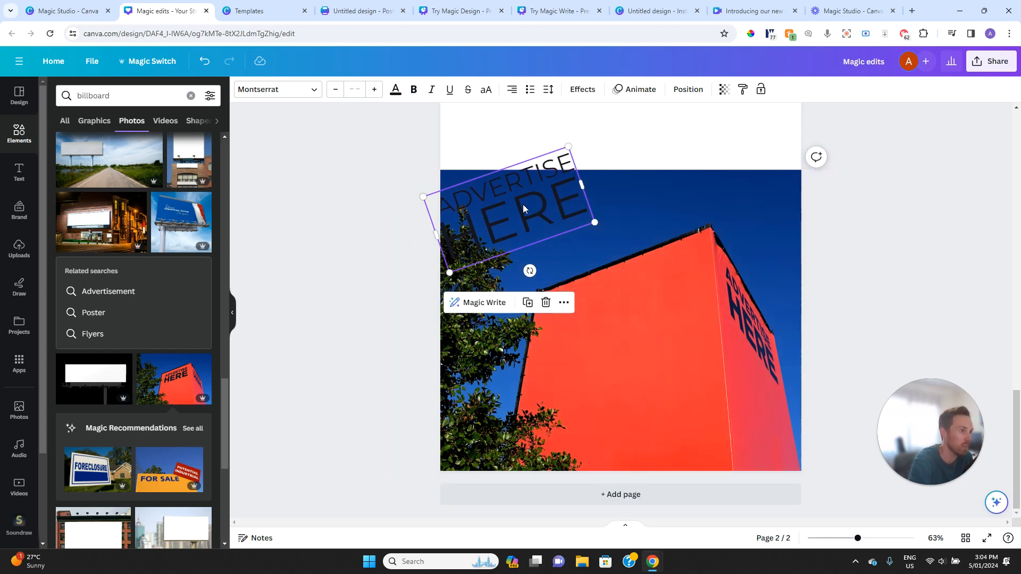
left_click_drag(544, 209, 666, 311)
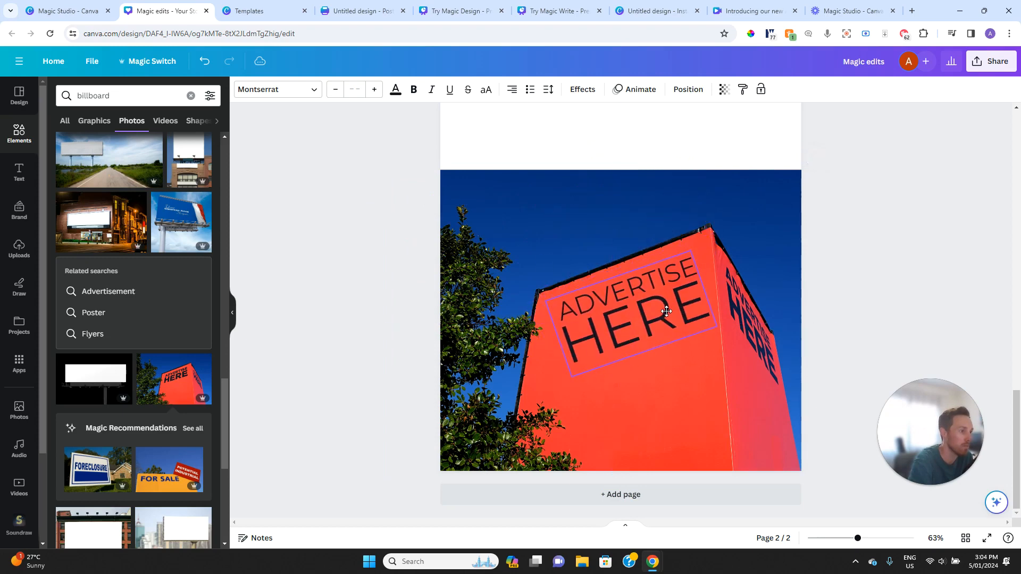
Check the grabbed ADVERTISE HERE lettering as editable text by selecting both lines and the word HERE
double_click(645, 310)
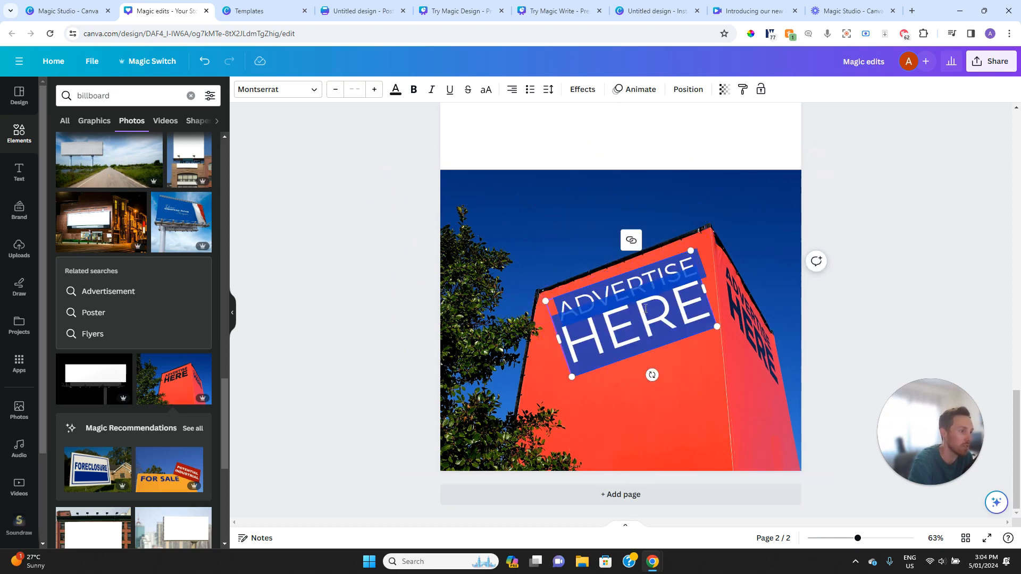
left_click(547, 246)
double_click(603, 322)
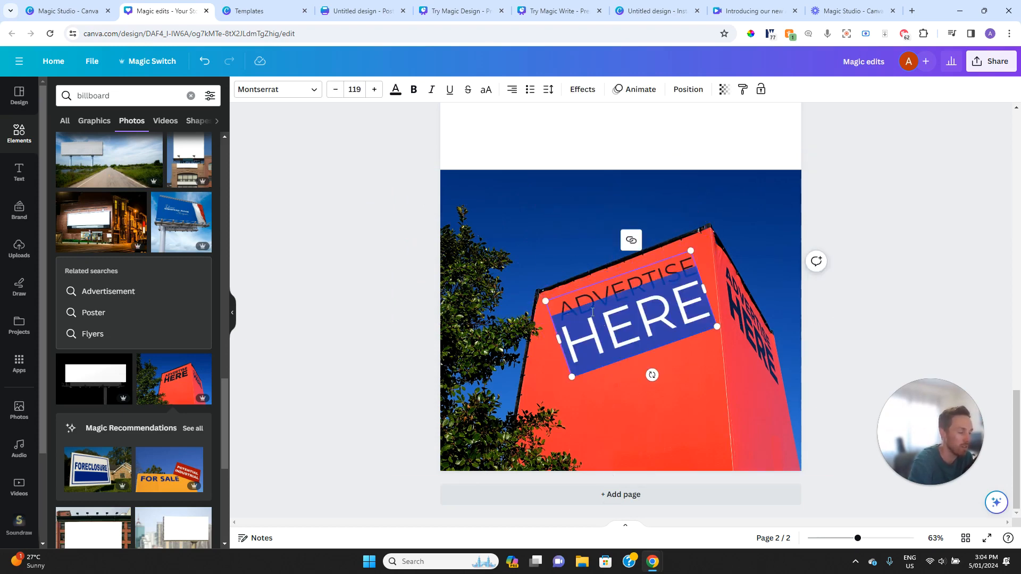
left_click(531, 261)
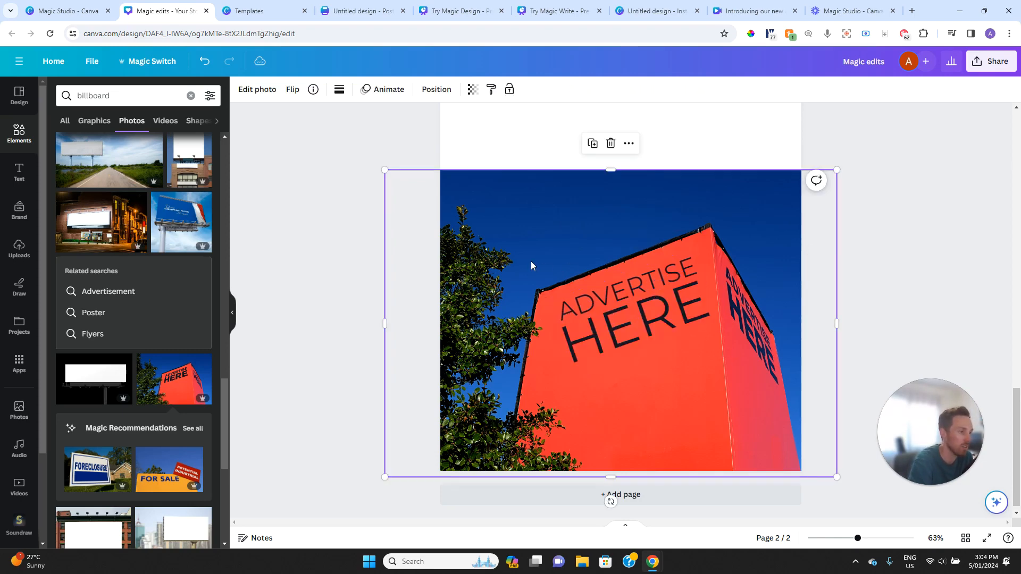
left_click(632, 315)
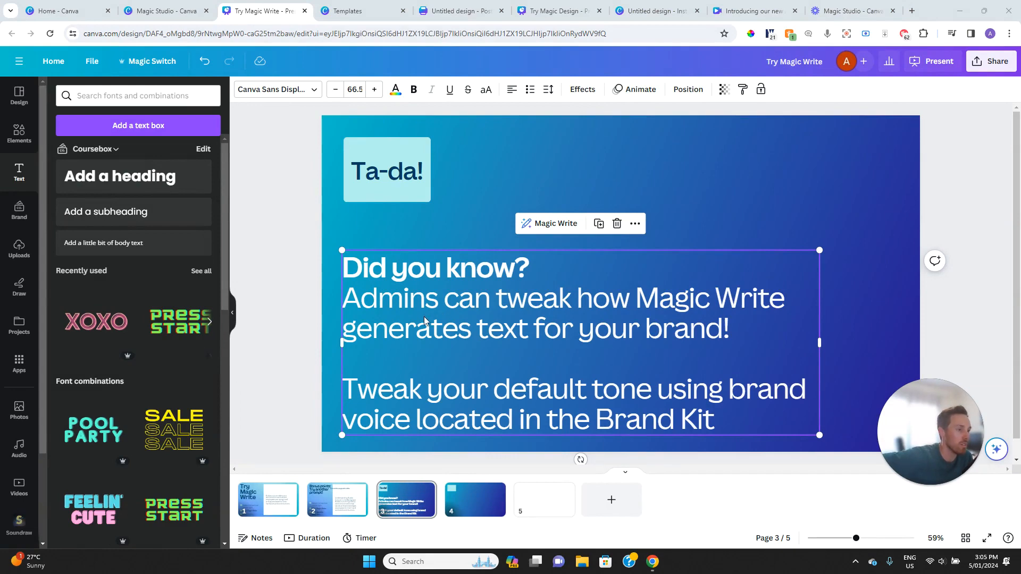
Rewrite the "Did you know?" text on page 3 of the Try Magic Write presentation with Magic Write's Sprinkle fairy dust option
left_click(433, 228)
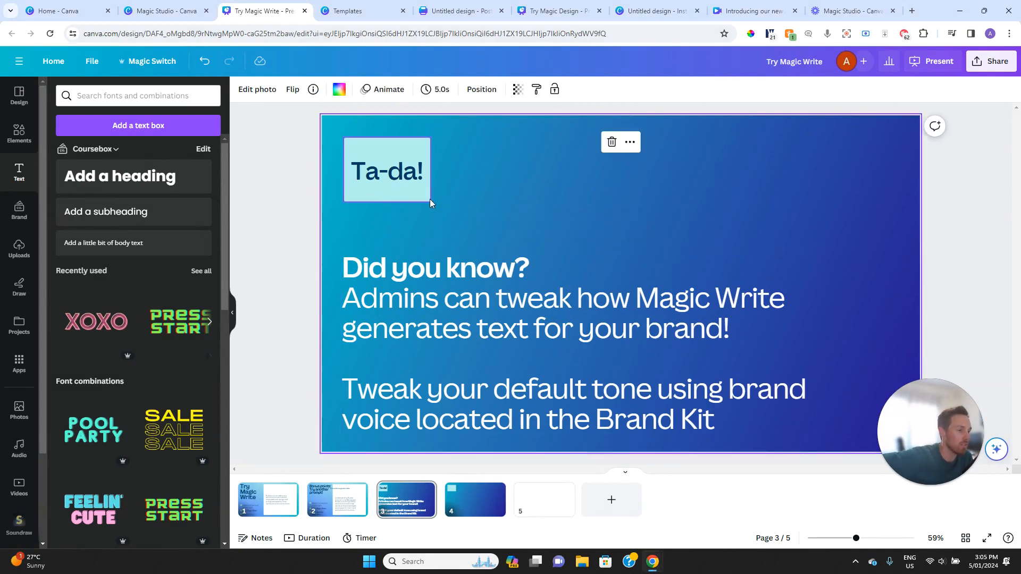
left_click(478, 301)
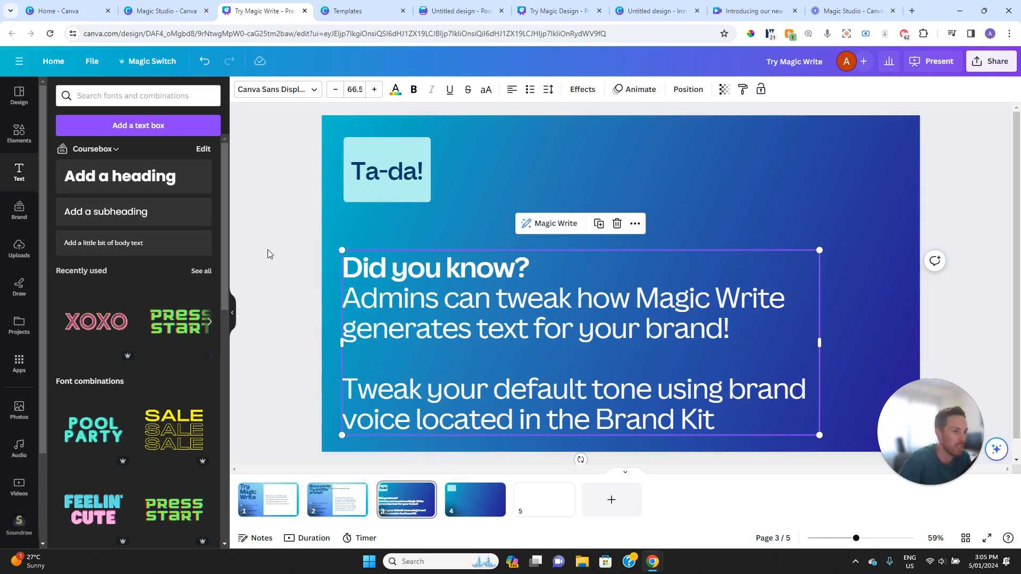
left_click(556, 224)
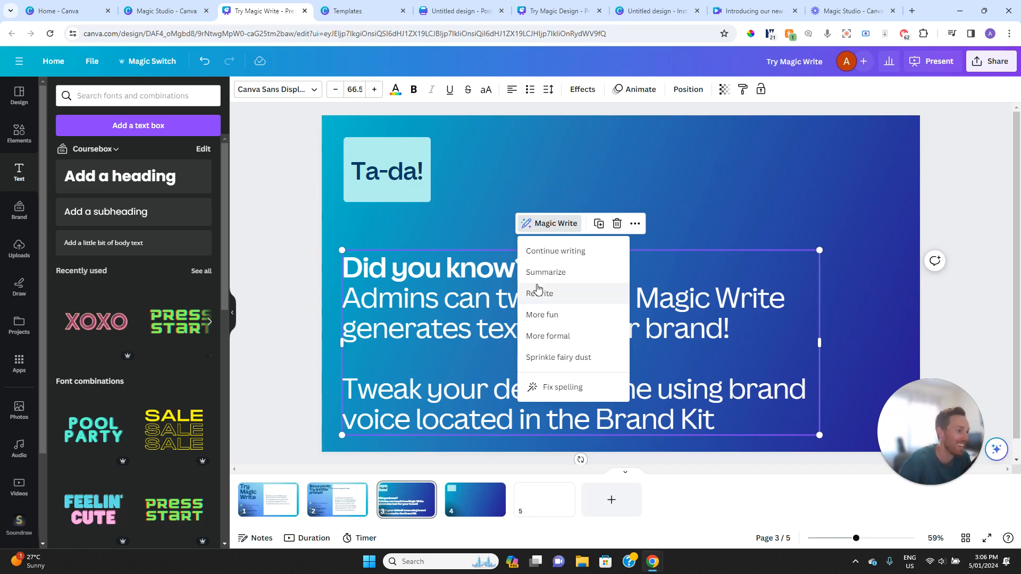
left_click(557, 359)
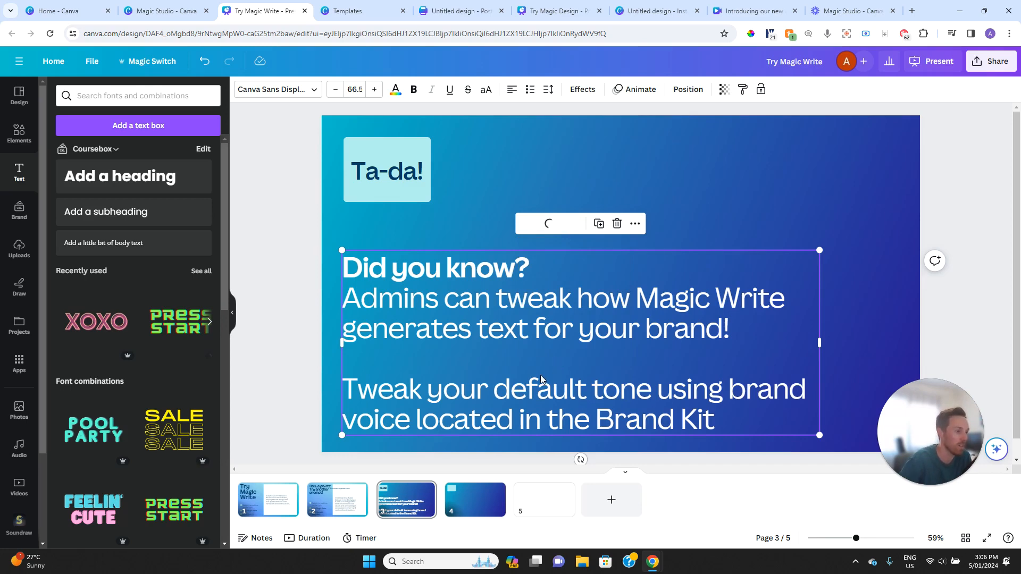
left_click(787, 231)
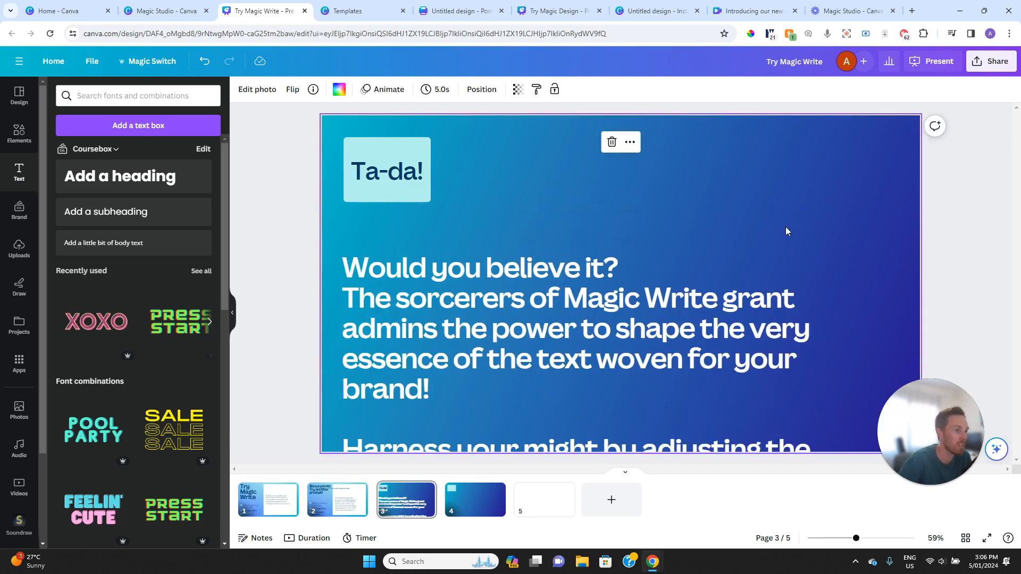
Scale the rewritten text box down to a font size of about 47.2 and place it below the Ta-da! label
left_click_drag(642, 355, 672, 281)
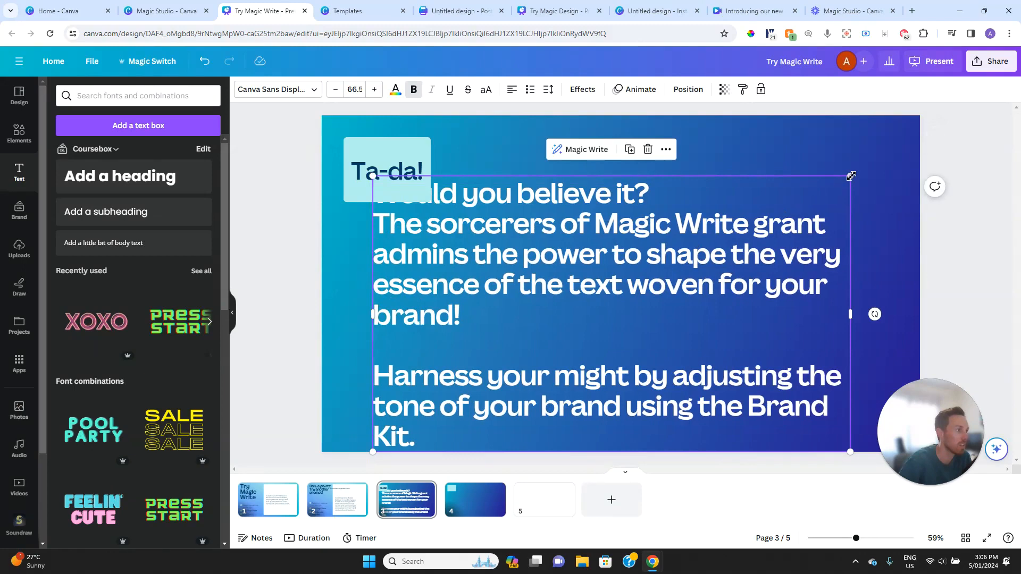
left_click_drag(851, 176, 710, 243)
left_click_drag(599, 293, 604, 269)
left_click(790, 302)
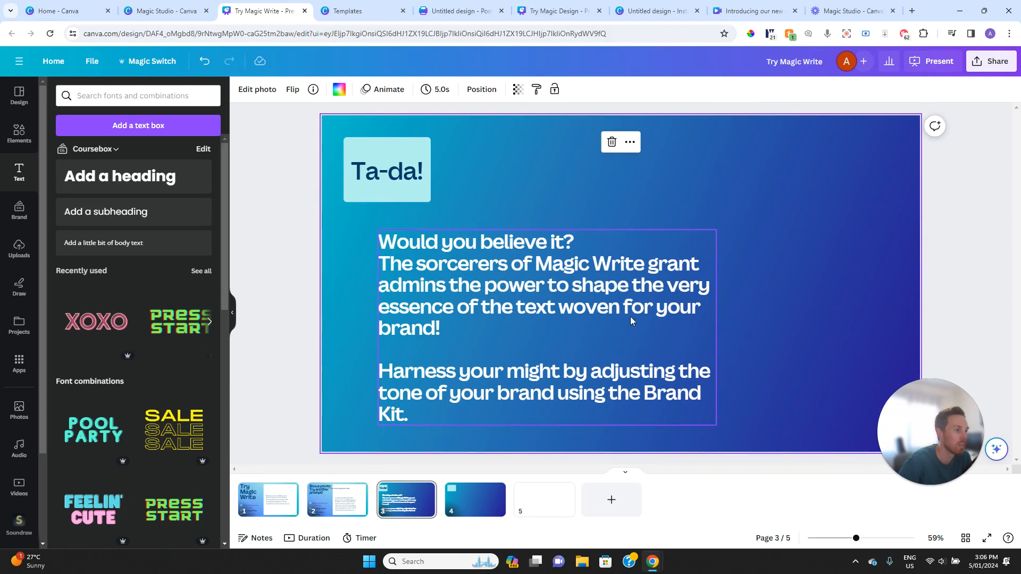
left_click(502, 383)
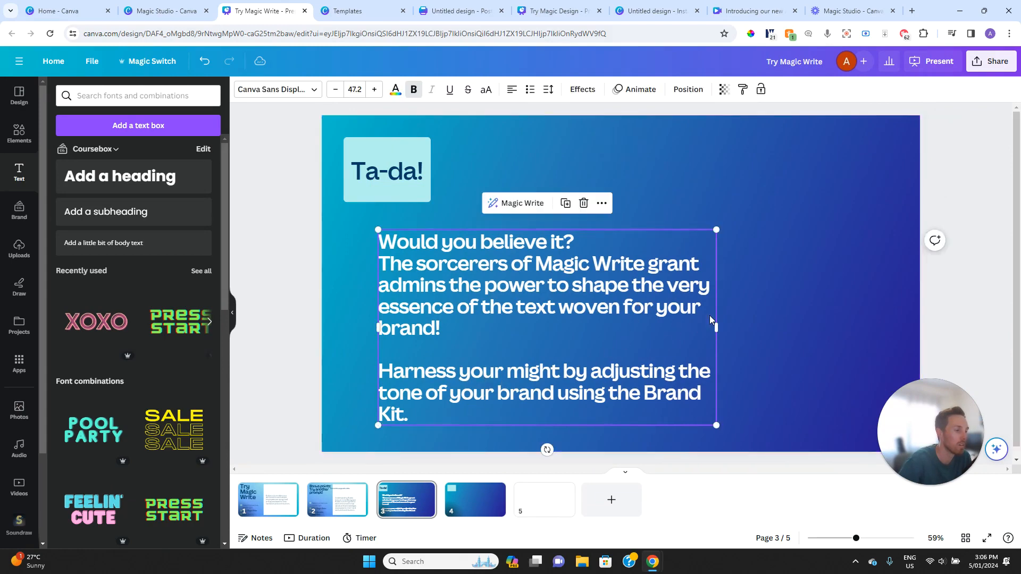
Widen the rewritten text box to about two thirds of the slide's width and reposition it below the Ta-da! label
left_click_drag(718, 328, 778, 339)
left_click(809, 325)
left_click(609, 286)
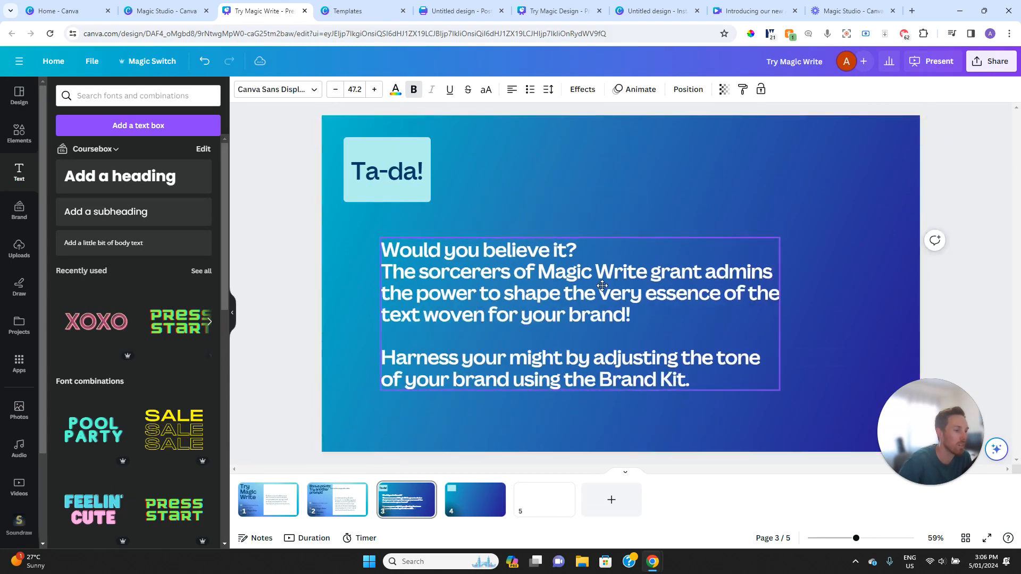
left_click_drag(600, 277, 601, 290)
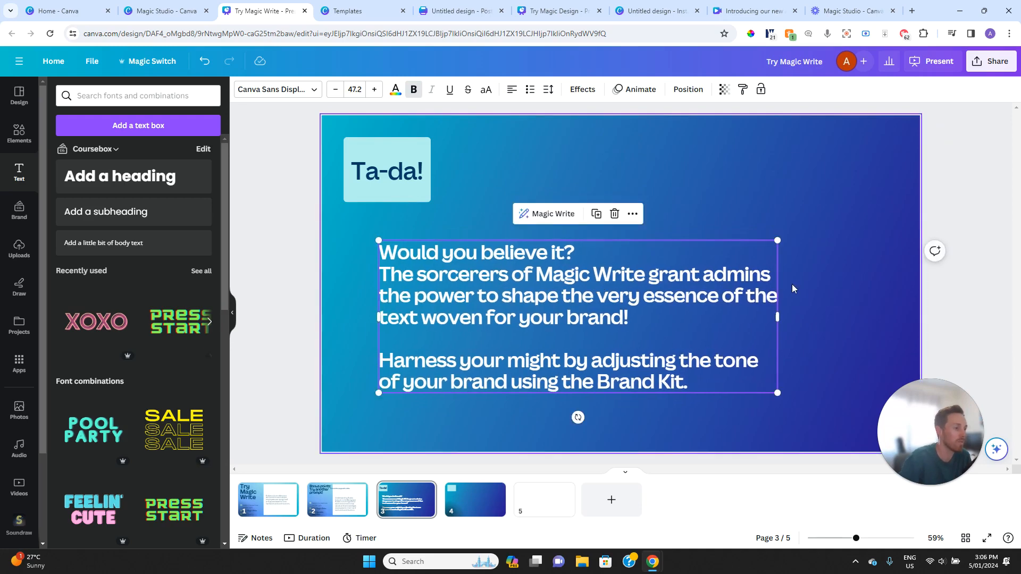
left_click(796, 282)
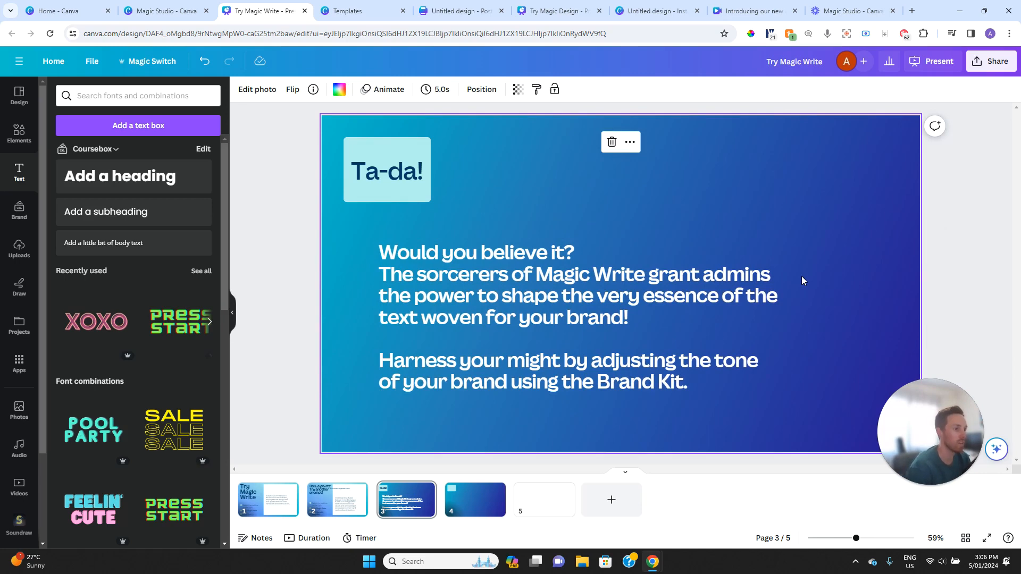
Switch to the document about ten AI steps for instructional designers and delete all of its text
left_click(378, 16)
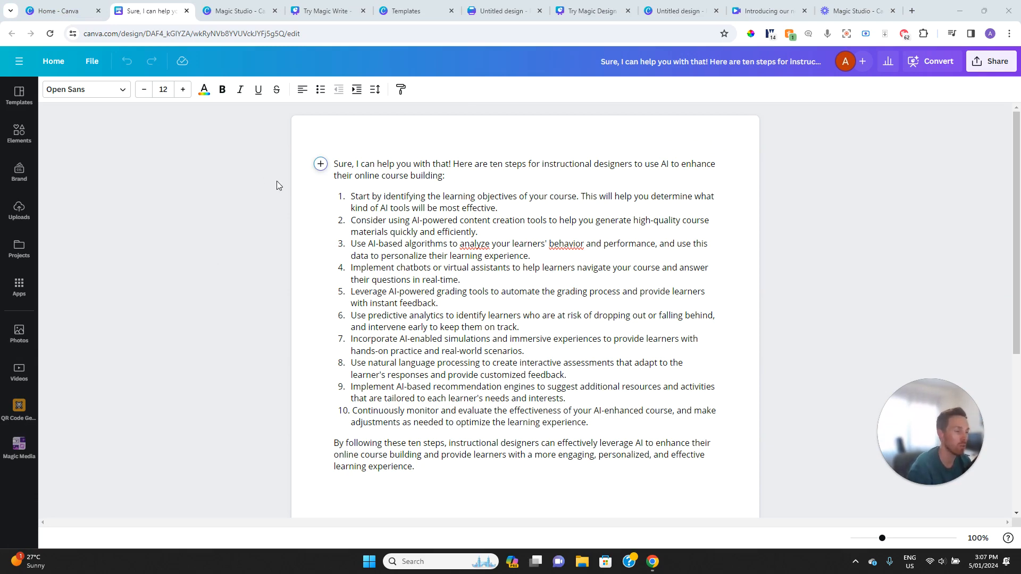
scroll(467, 285, "down", 3)
left_click(452, 365)
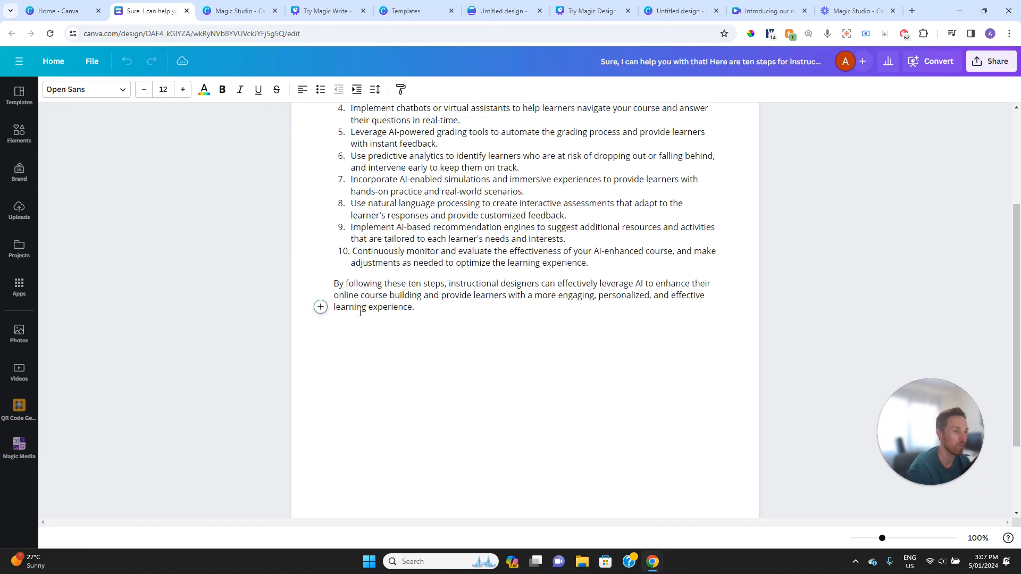
scroll(367, 317, "up", 3)
left_click(394, 209)
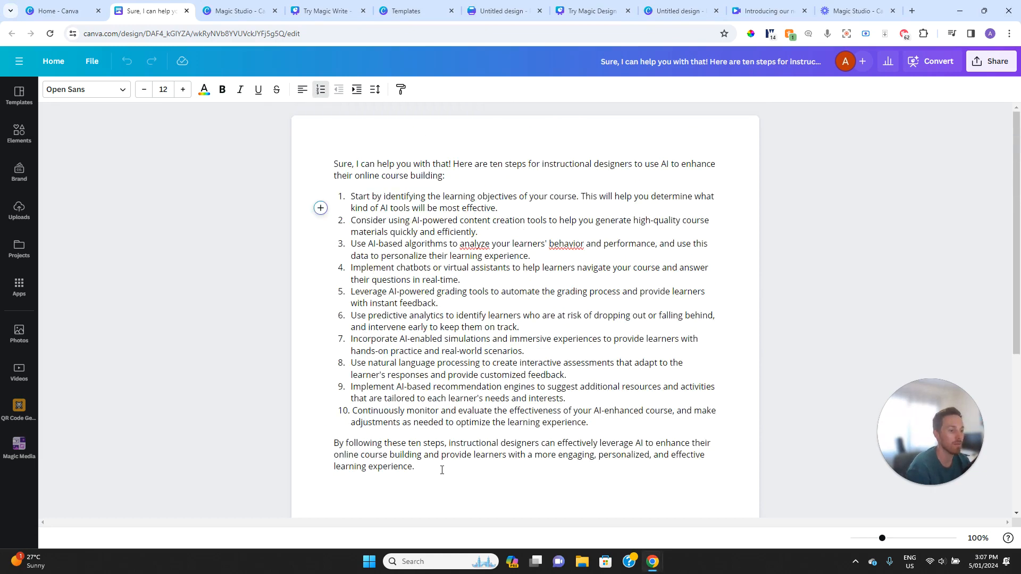
left_click_drag(442, 470, 331, 160)
key("BackSpace")
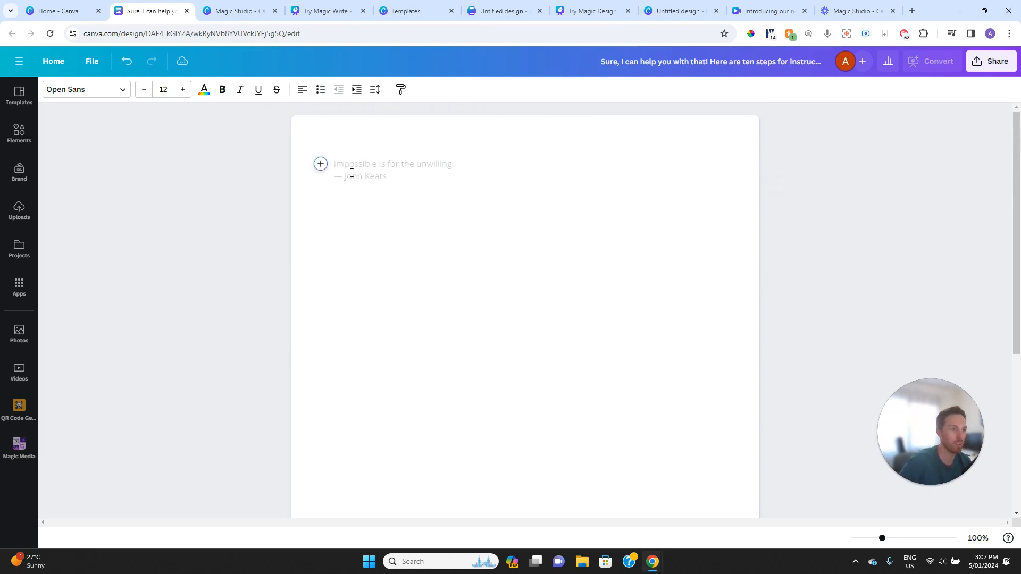
Generate text with Magic Write from the prompt "a marketing script for a video about an ai course building tool called Coursebox"
left_click(320, 165)
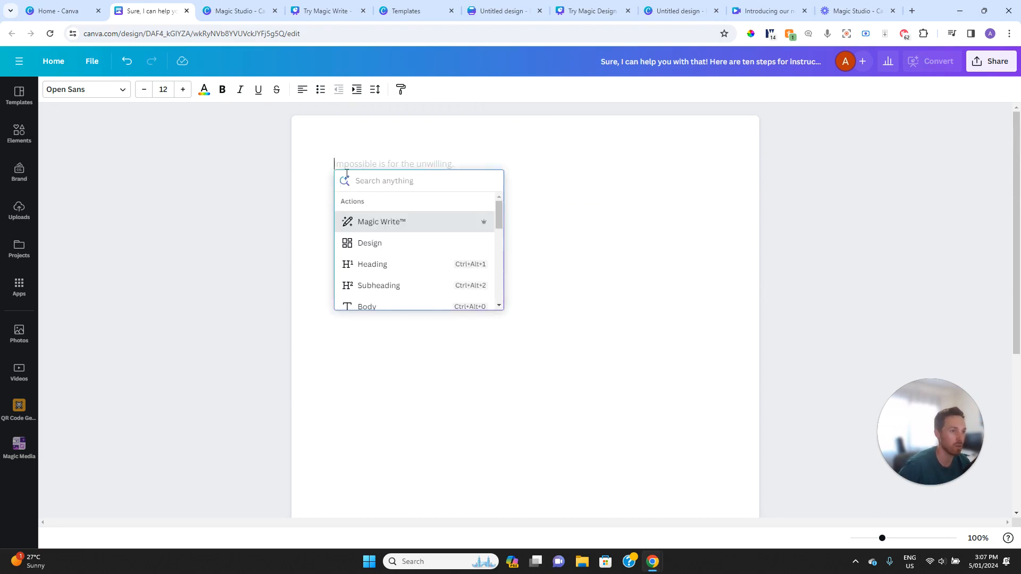
left_click(367, 222)
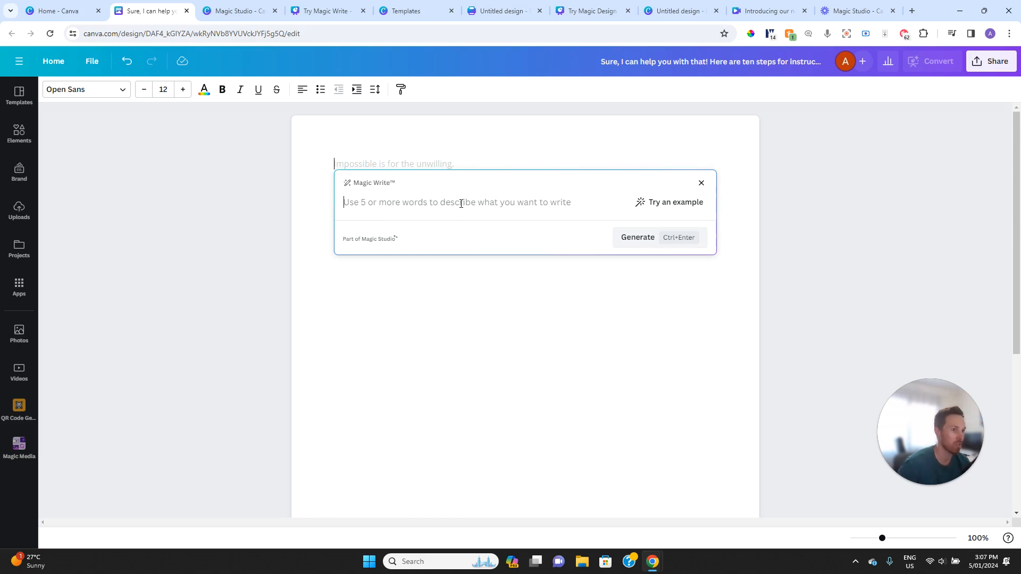
type("a marketing script for a video about an ai course building too")
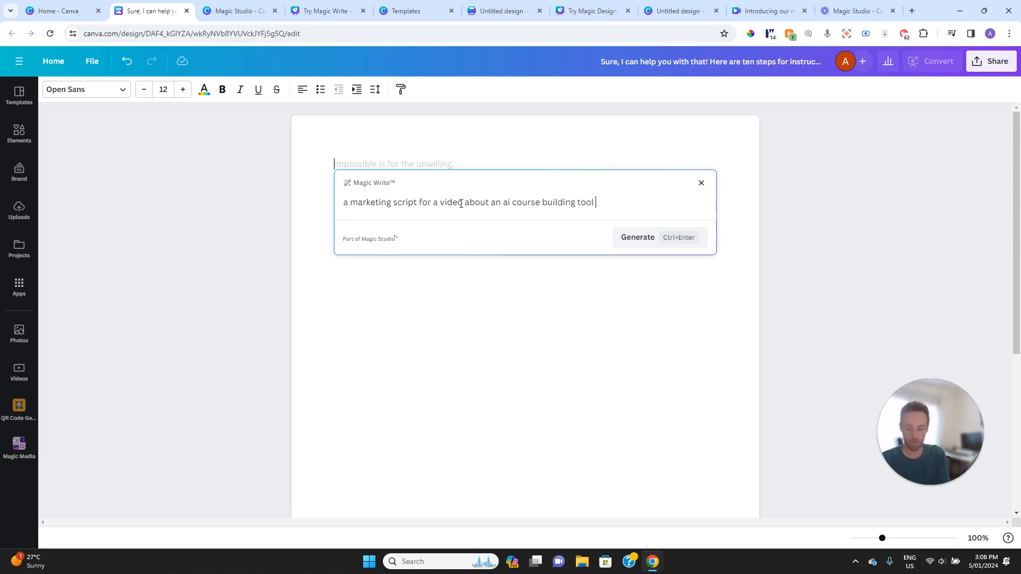
type("led Coursebo")
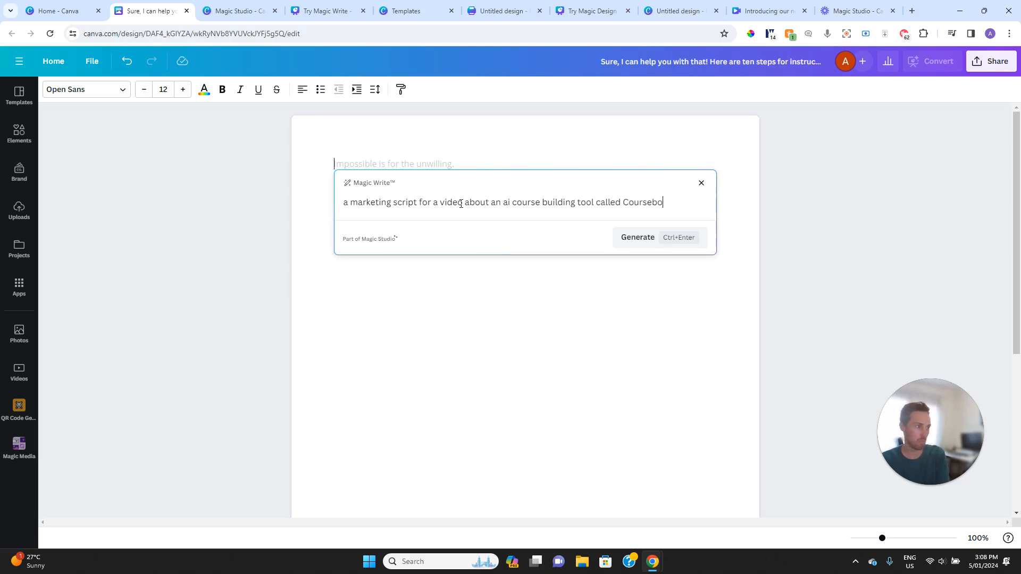
type("x")
key("Return")
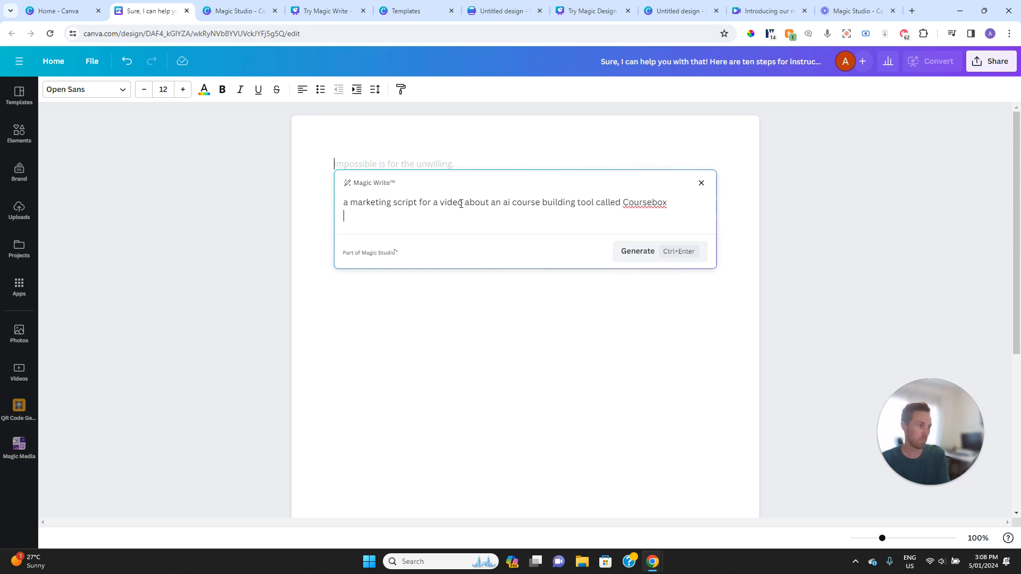
key("BackSpace")
key("ctrl+Return")
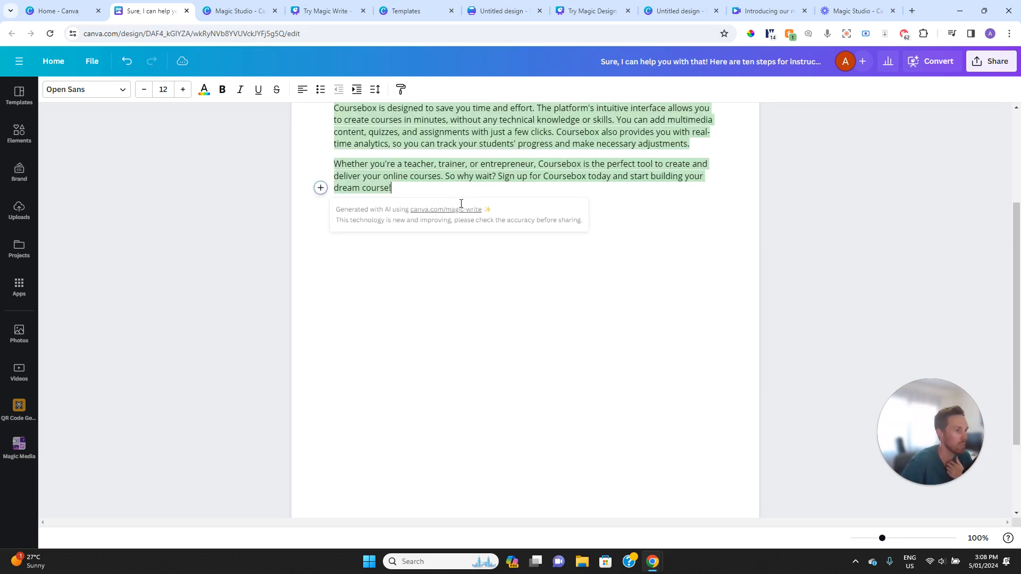
Review the generated script and look through the Magic Write rewriting options for the whole text and for the last paragraph
scroll(493, 205, "up", 3)
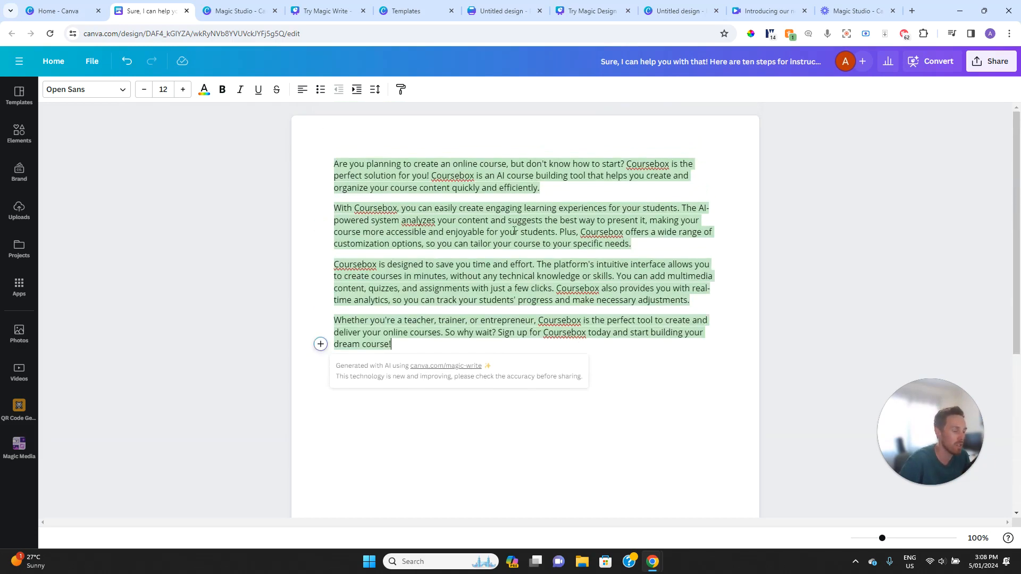
left_click(514, 232)
left_click_drag(436, 349, 333, 161)
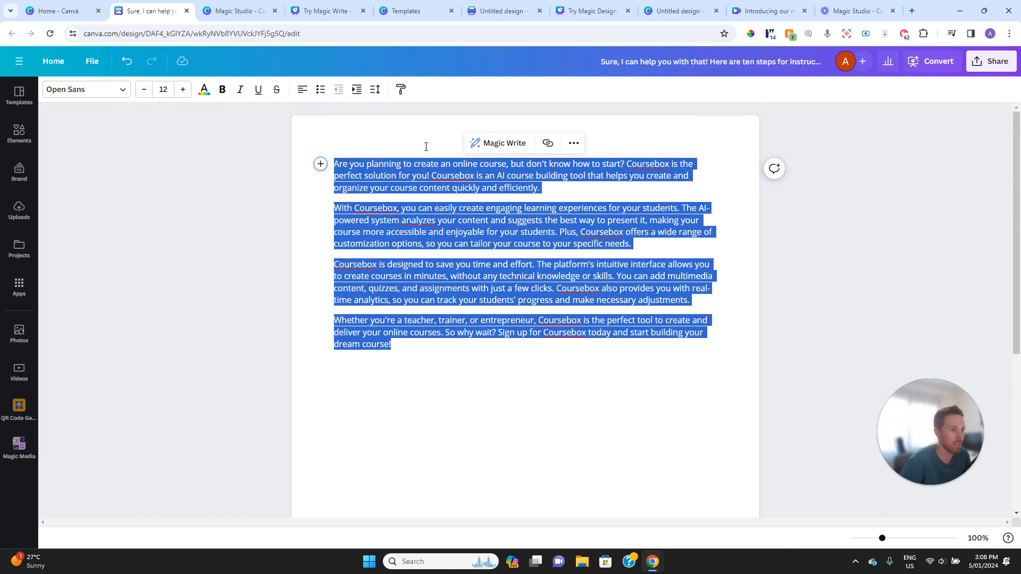
left_click(504, 142)
left_click(387, 220)
left_click_drag(402, 343, 303, 317)
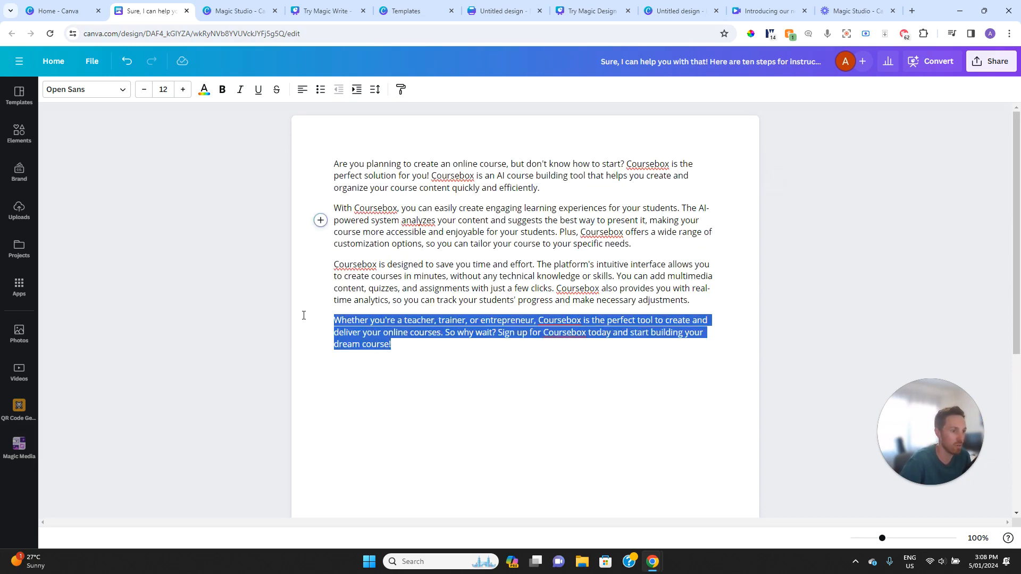
left_click(503, 299)
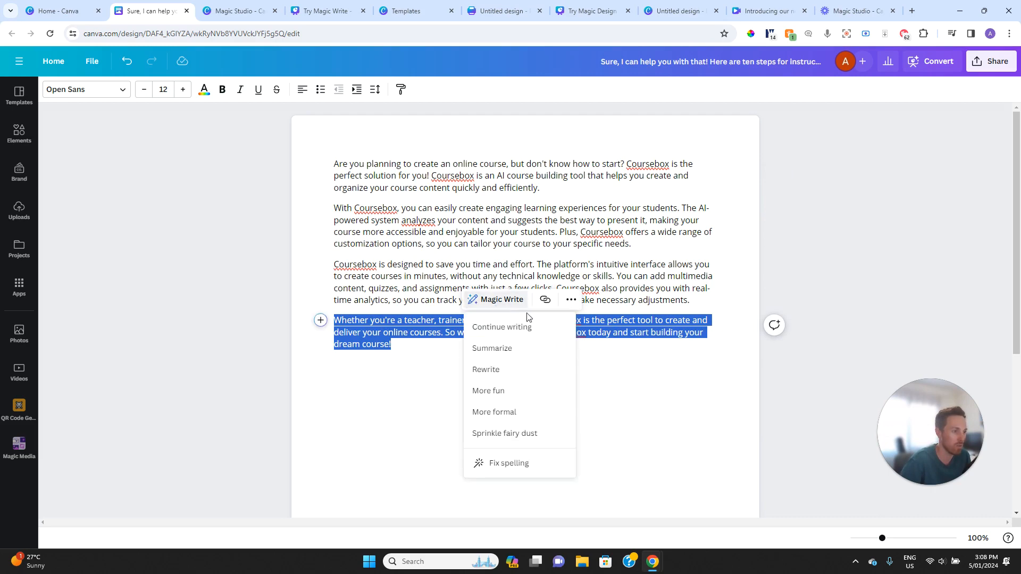
left_click(396, 248)
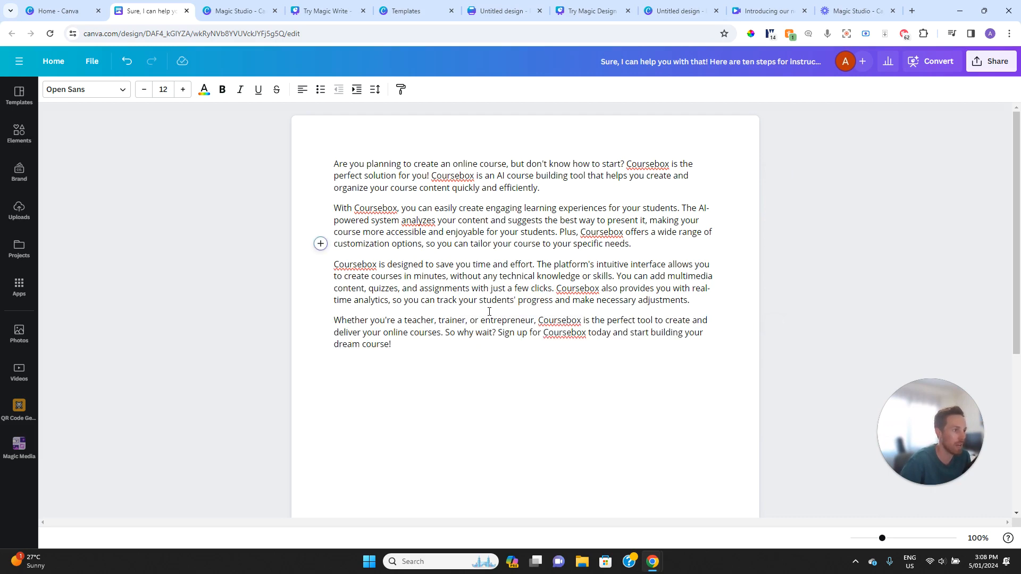
Convert the Coursebox script into a presentation with the plain white template style and open its suggested layouts
left_click(929, 62)
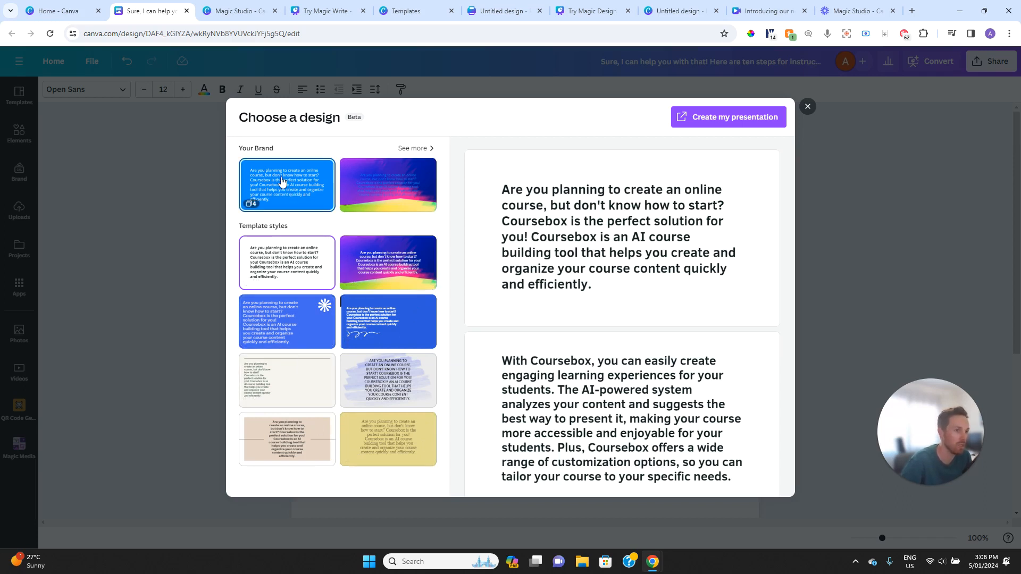
left_click(706, 113)
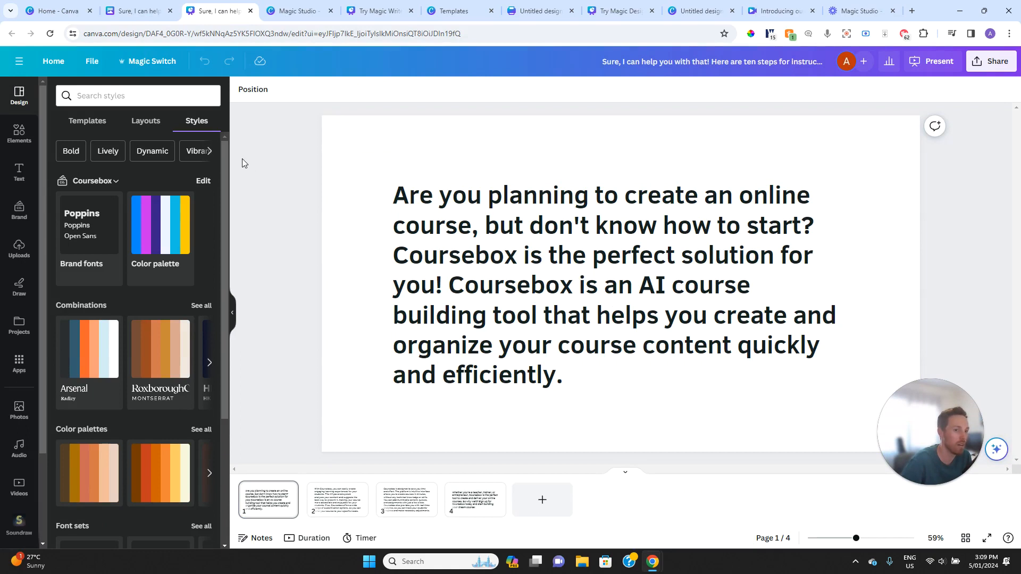
left_click(147, 122)
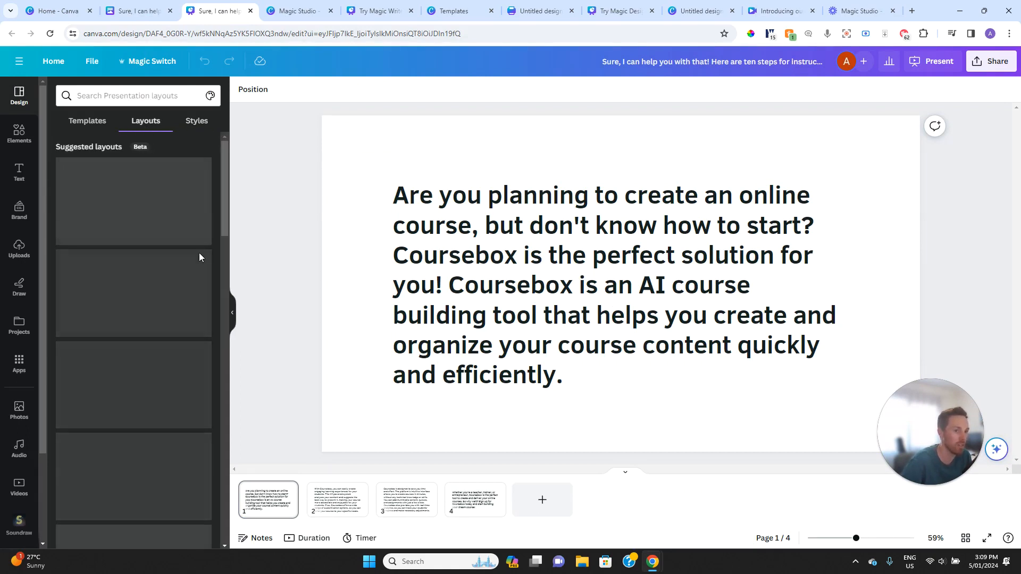